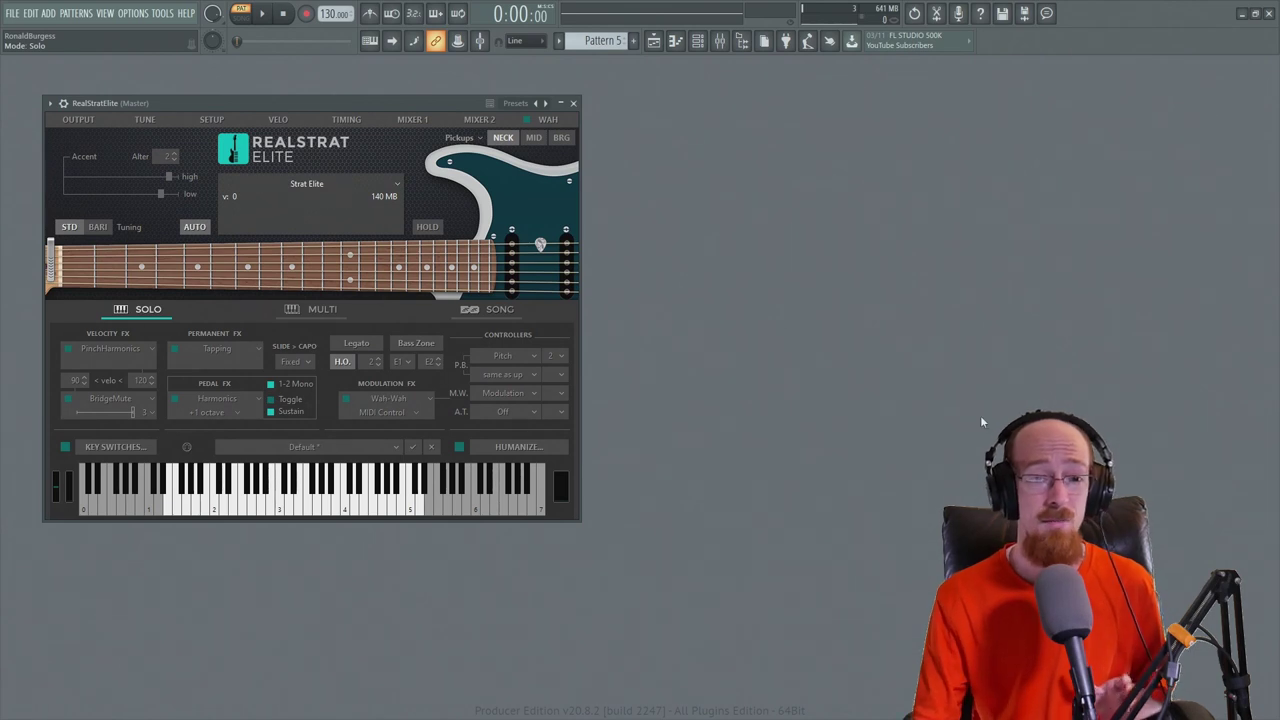
Switch the RealStratElite guitar to Multi mode and look over its key switch assignments.
click(320, 309)
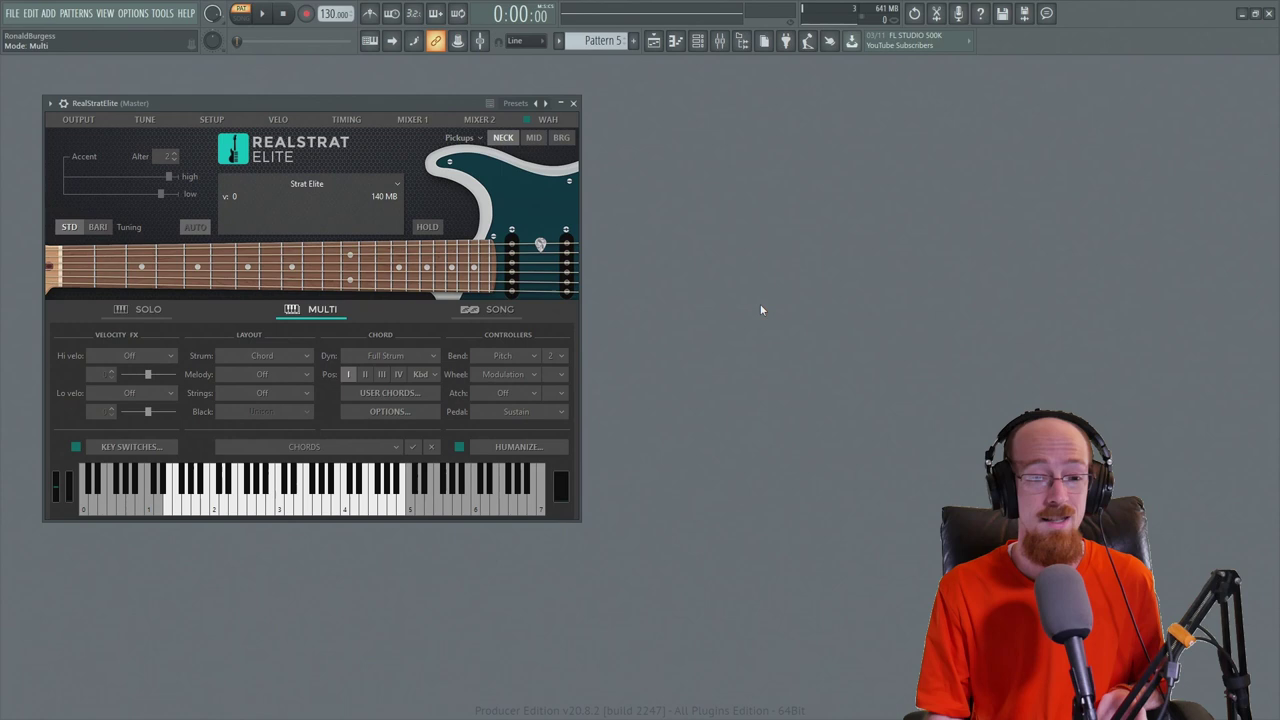
click(141, 447)
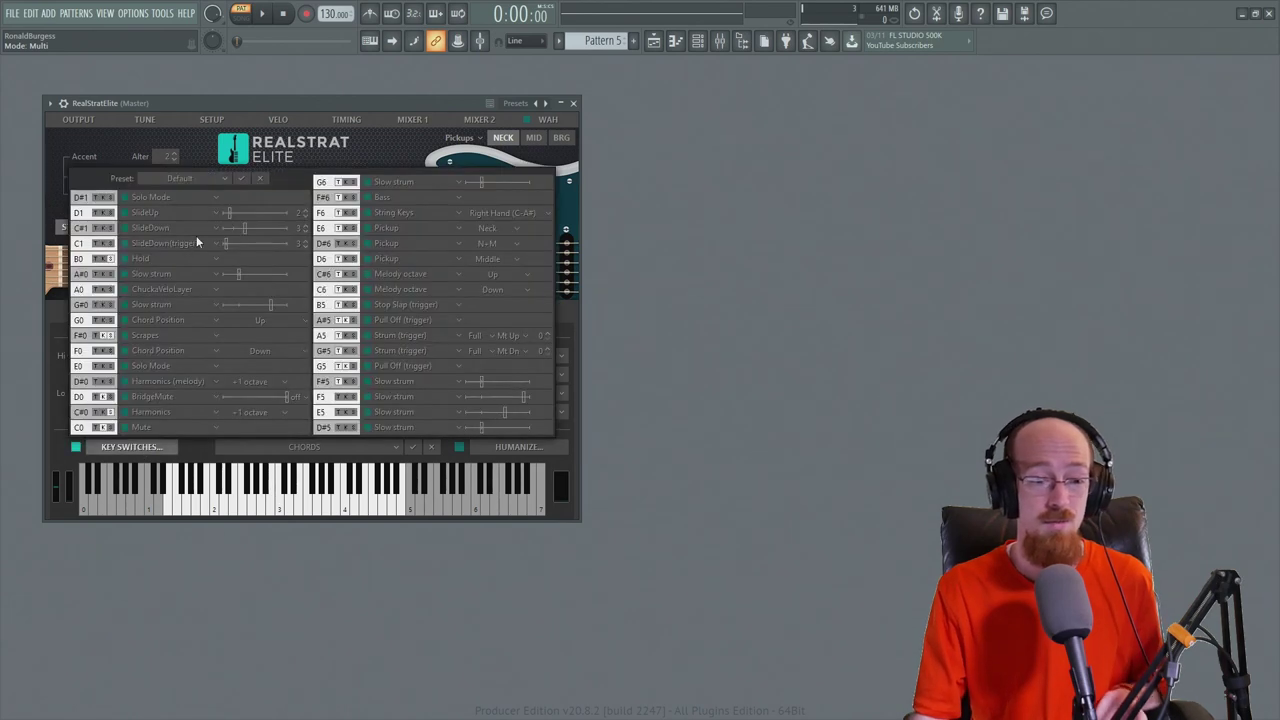
click(148, 456)
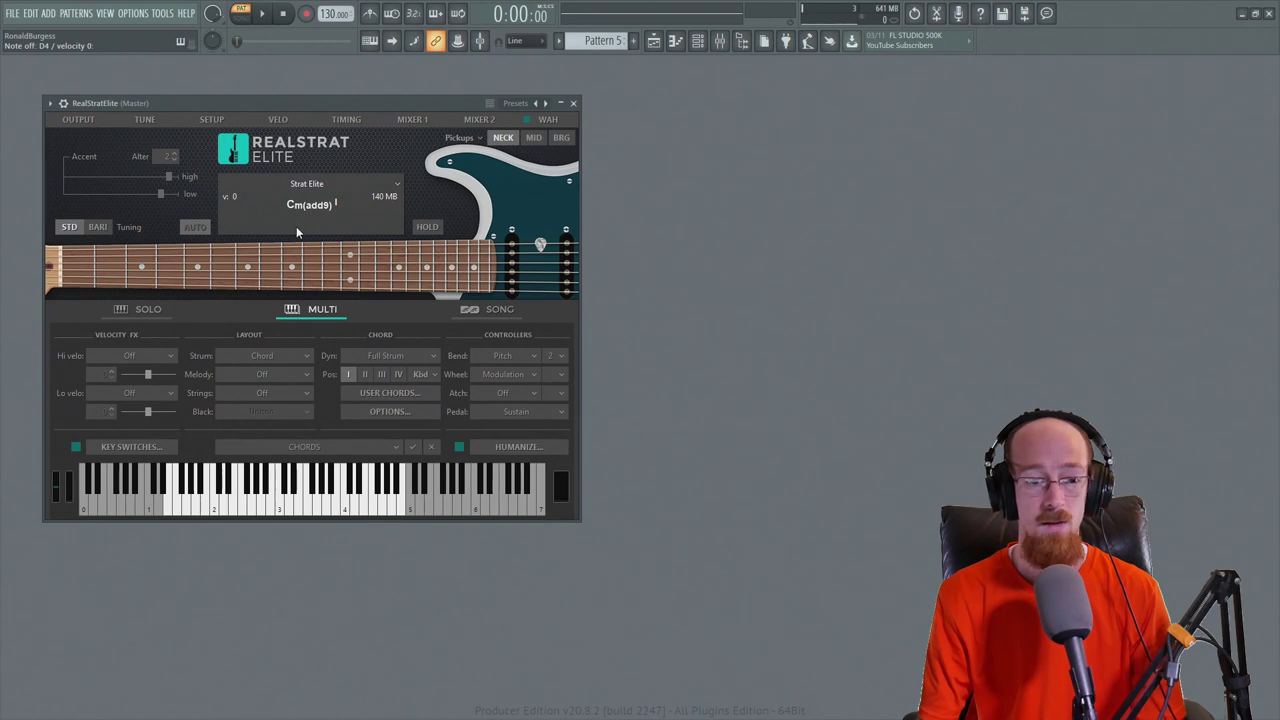
Close the plugin window and open the piano roll of the RealStratElite channel.
click(573, 103)
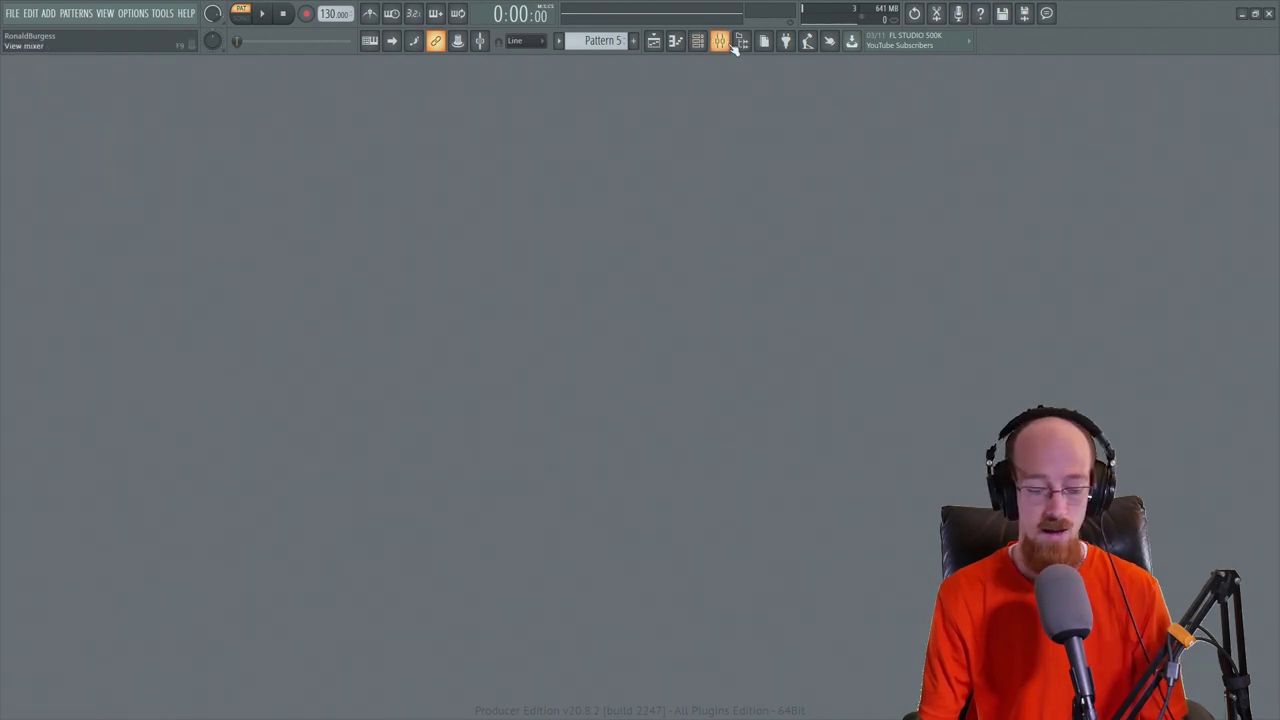
key(F6)
right_click(134, 380)
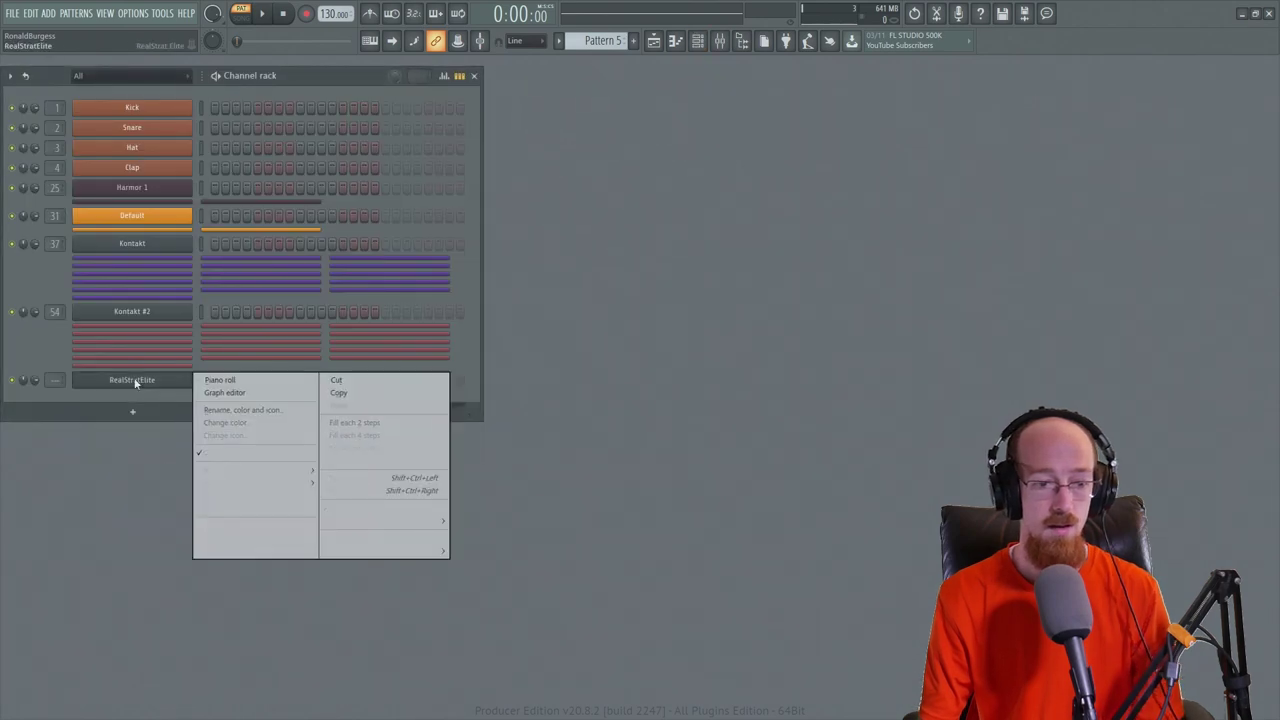
click(208, 378)
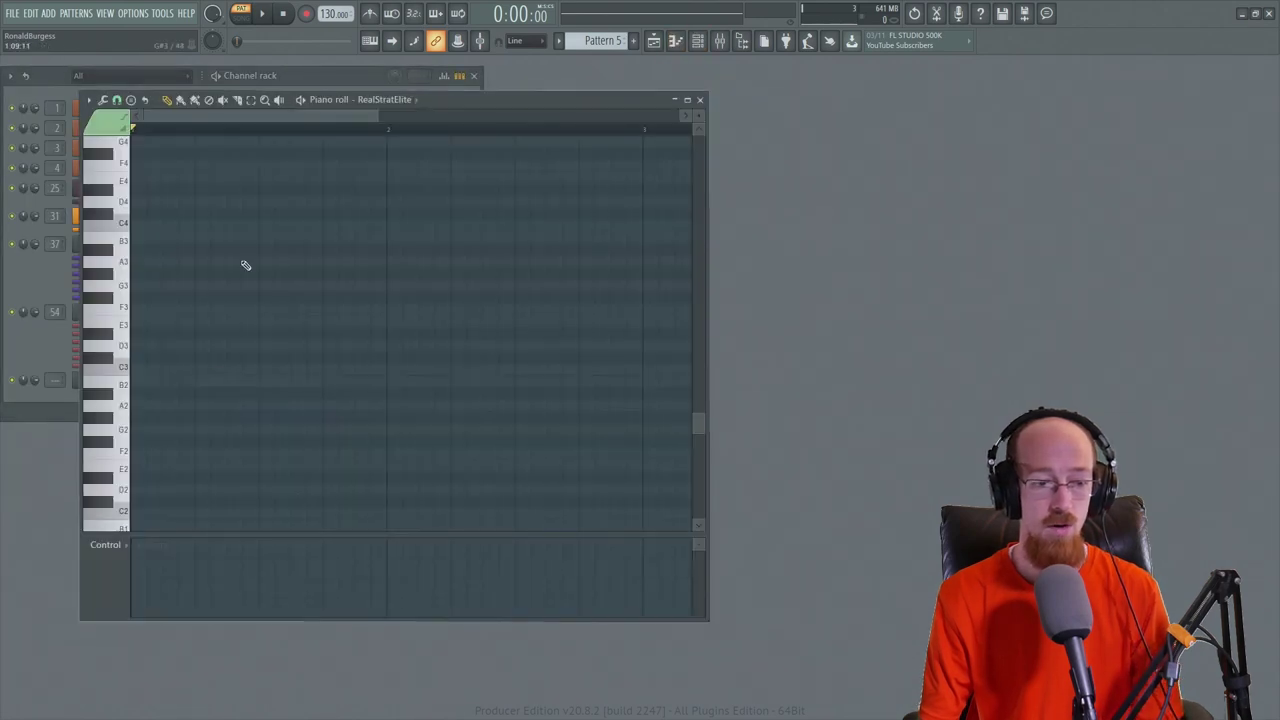
Draw a one-bar chord in bar 1 with the notes C4, D#4 and G4.
scroll(157, 370, up, 3)
click(156, 371)
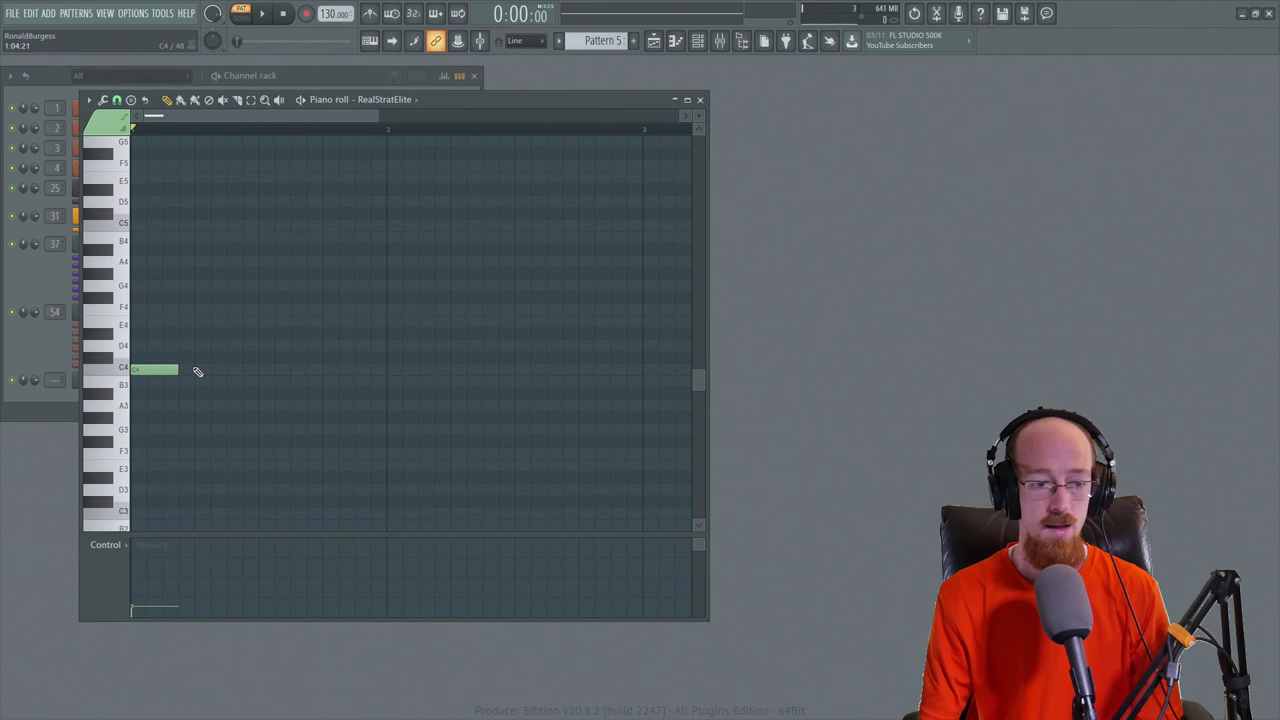
drag(178, 371, 386, 371)
click(158, 333)
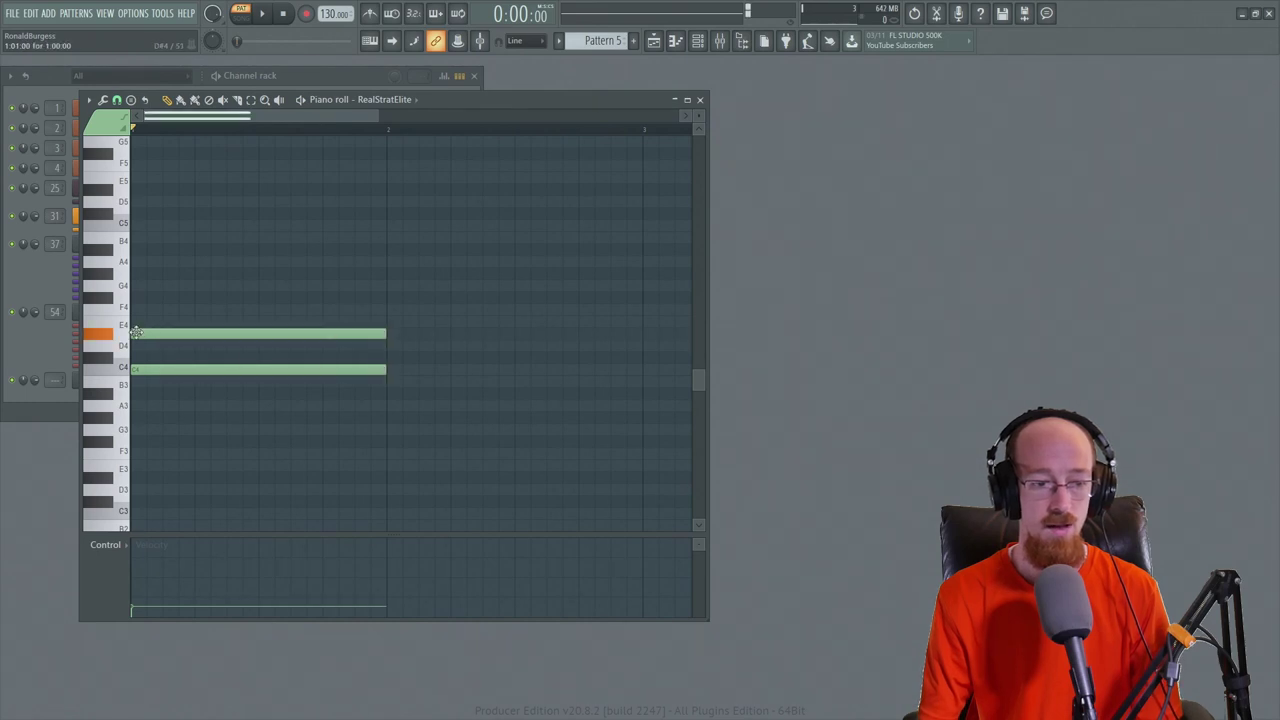
click(160, 287)
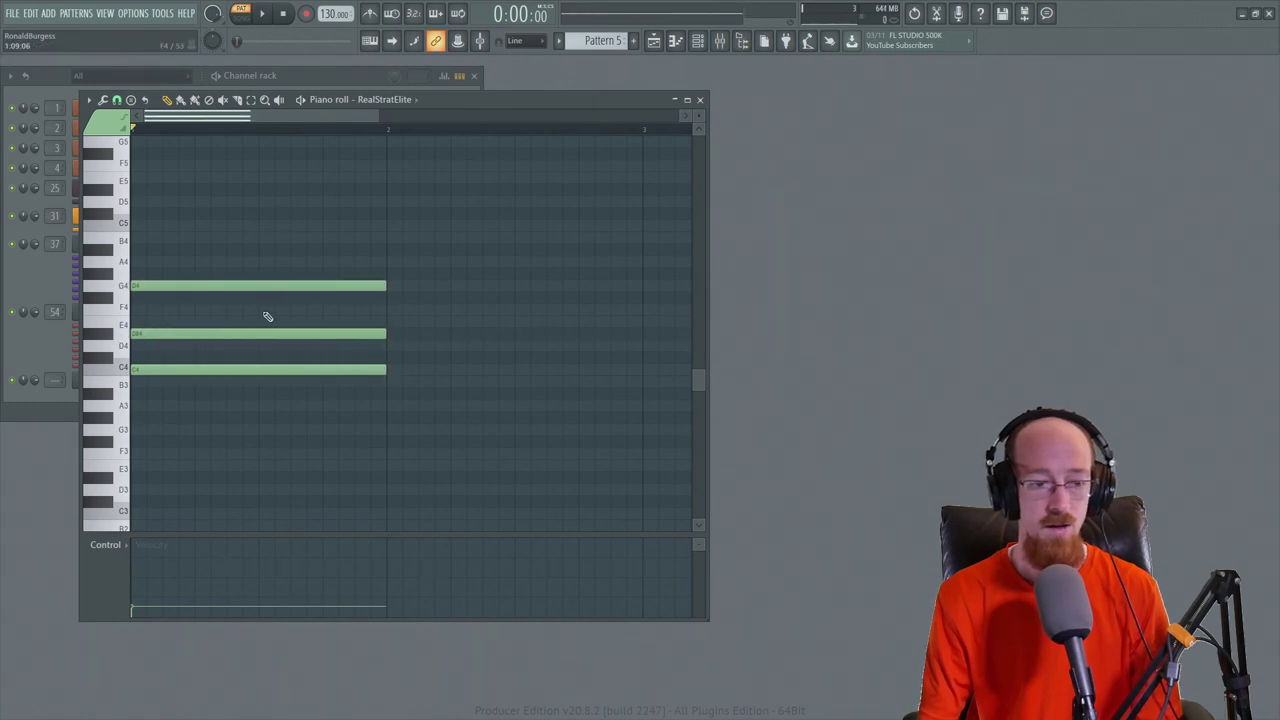
Duplicate the bar 1 chord into bar 2 and raise its upper notes to F4 and A4.
drag(203, 234, 509, 369)
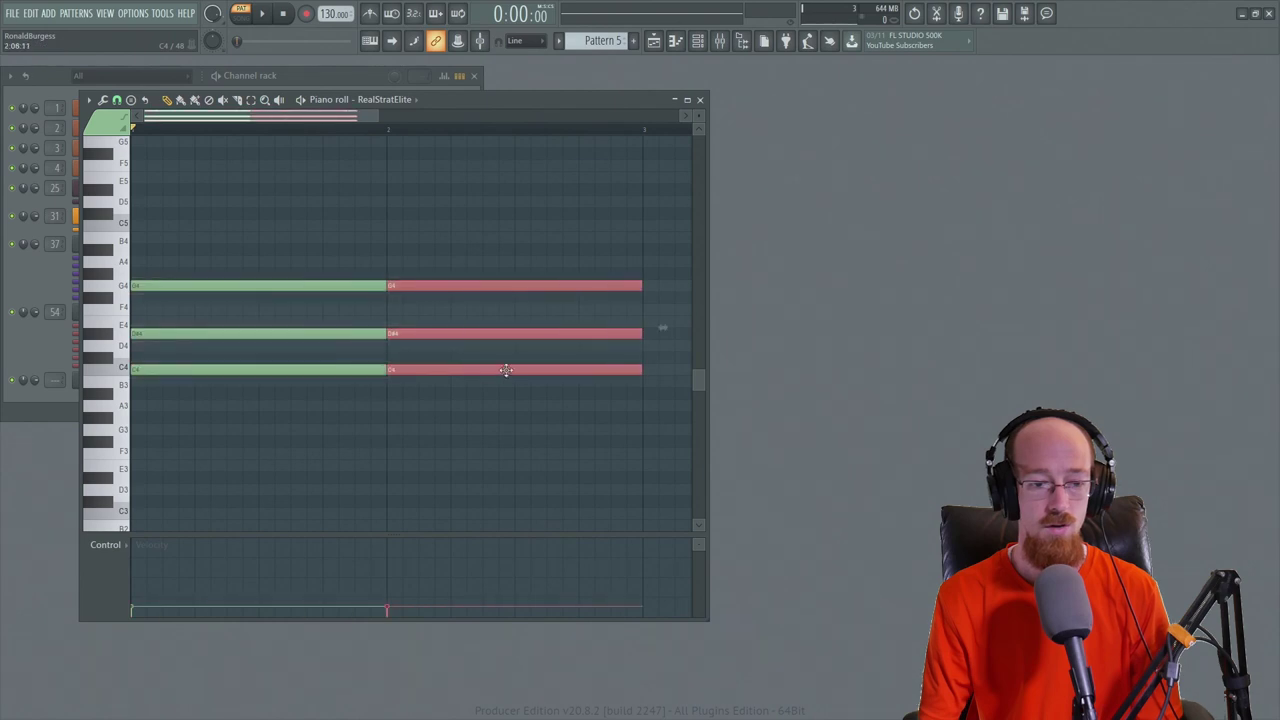
click(480, 394)
drag(390, 333, 398, 260)
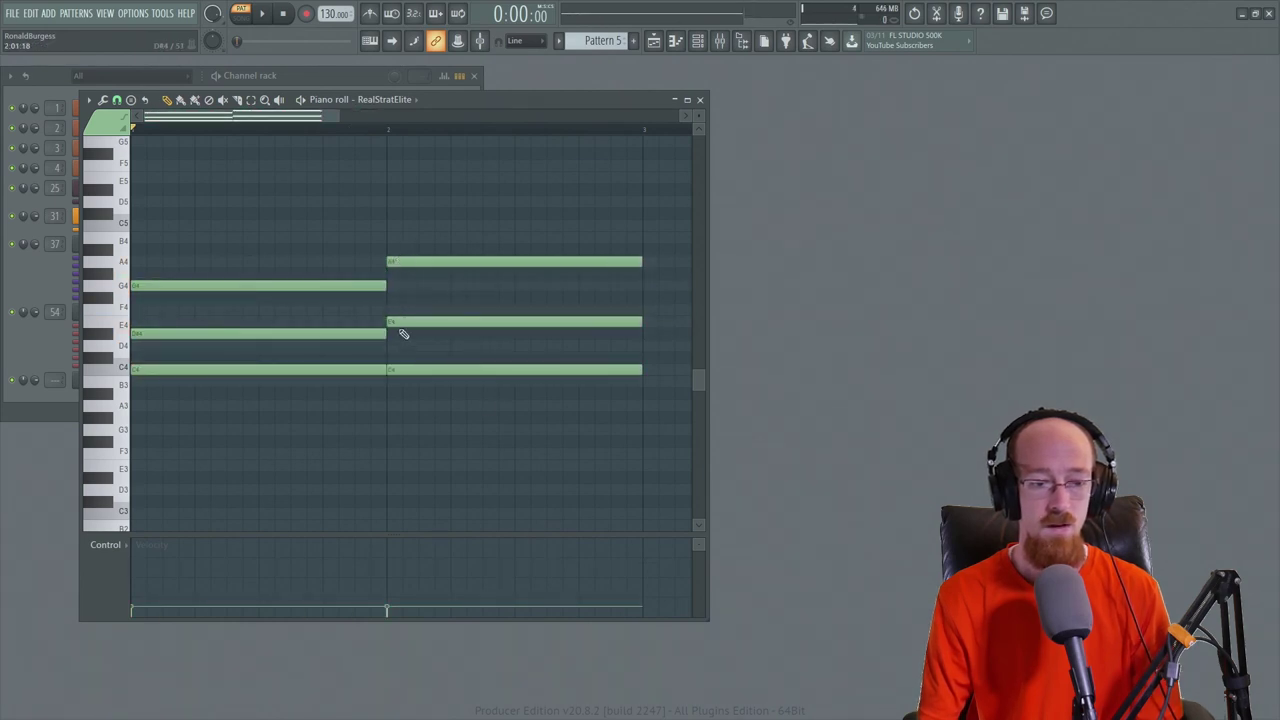
drag(397, 321, 397, 307)
Duplicate the bar 2 chord into bar 3 and raise the velocity of all chords to nearly full.
scroll(527, 334, down, 2)
drag(404, 234, 400, 398)
key(ctrl+b)
click(531, 413)
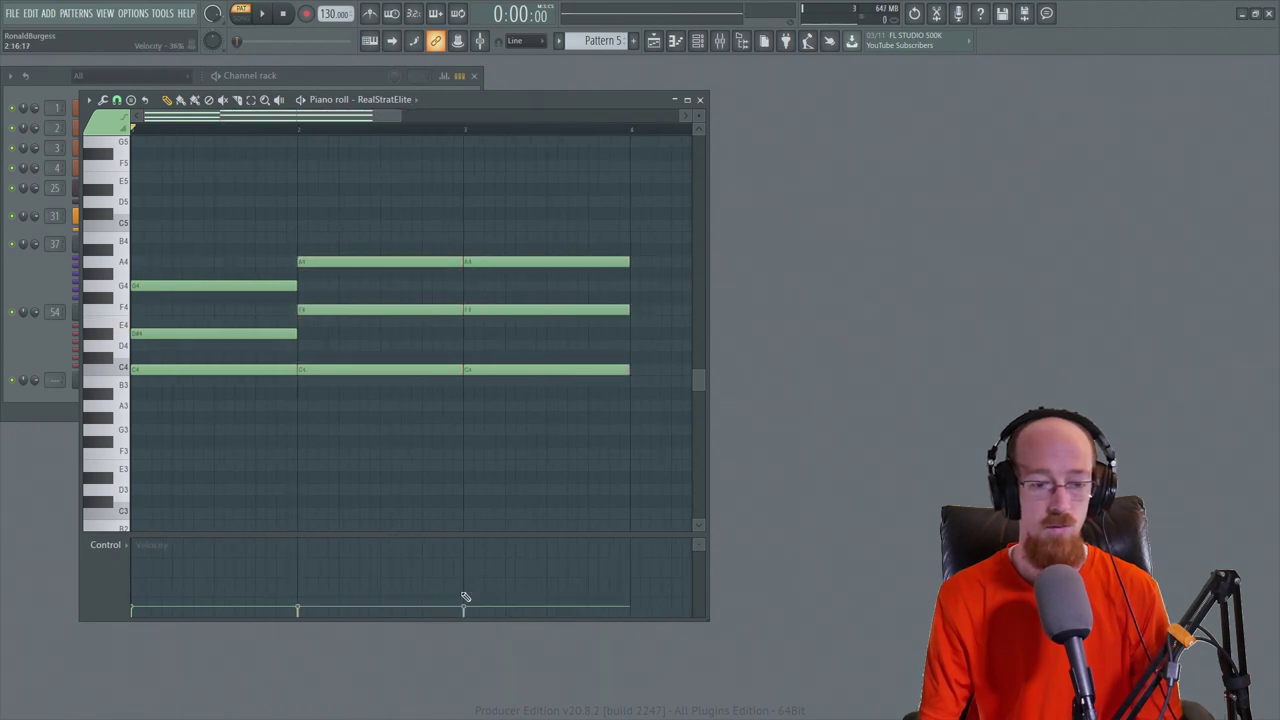
mouse_move(477, 565)
mouse_down()
mouse_move(137, 563)
mouse_move(140, 551)
mouse_move(443, 546)
mouse_move(297, 550)
mouse_up()
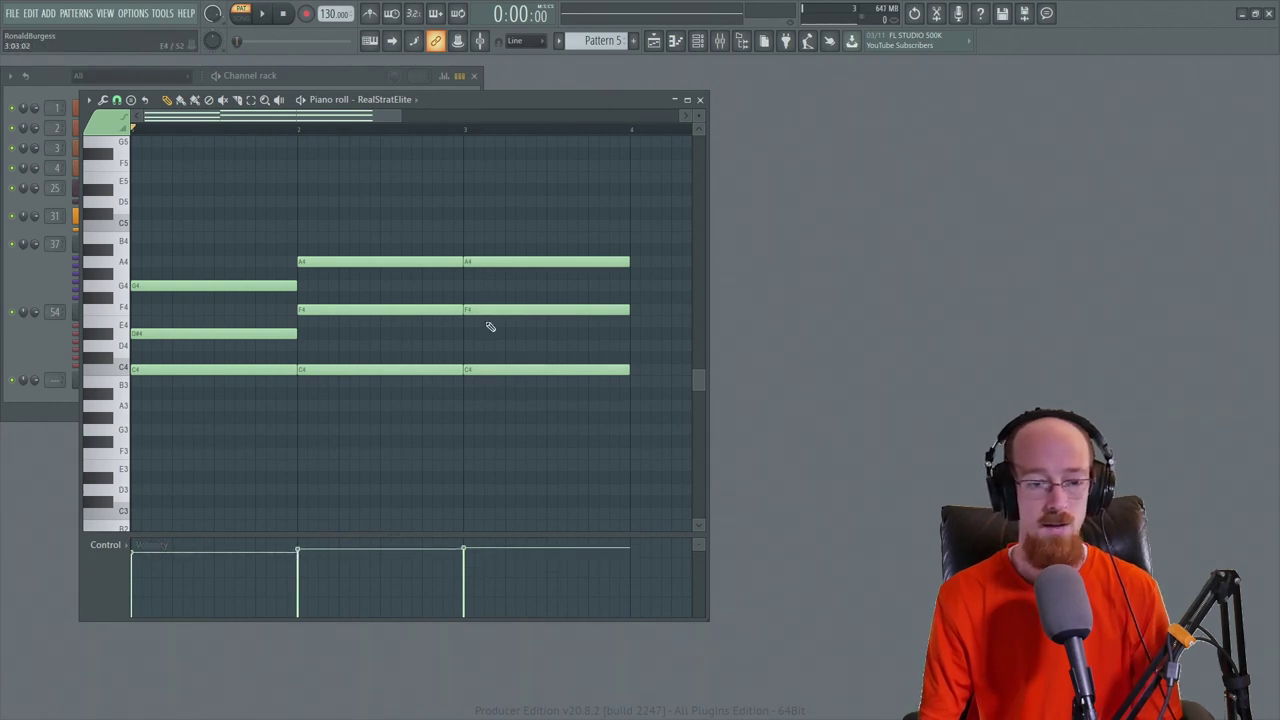
Rebuild the bar 3 chord as A4, C5 and E5, removing its C4 and F4 notes.
drag(497, 373, 489, 403)
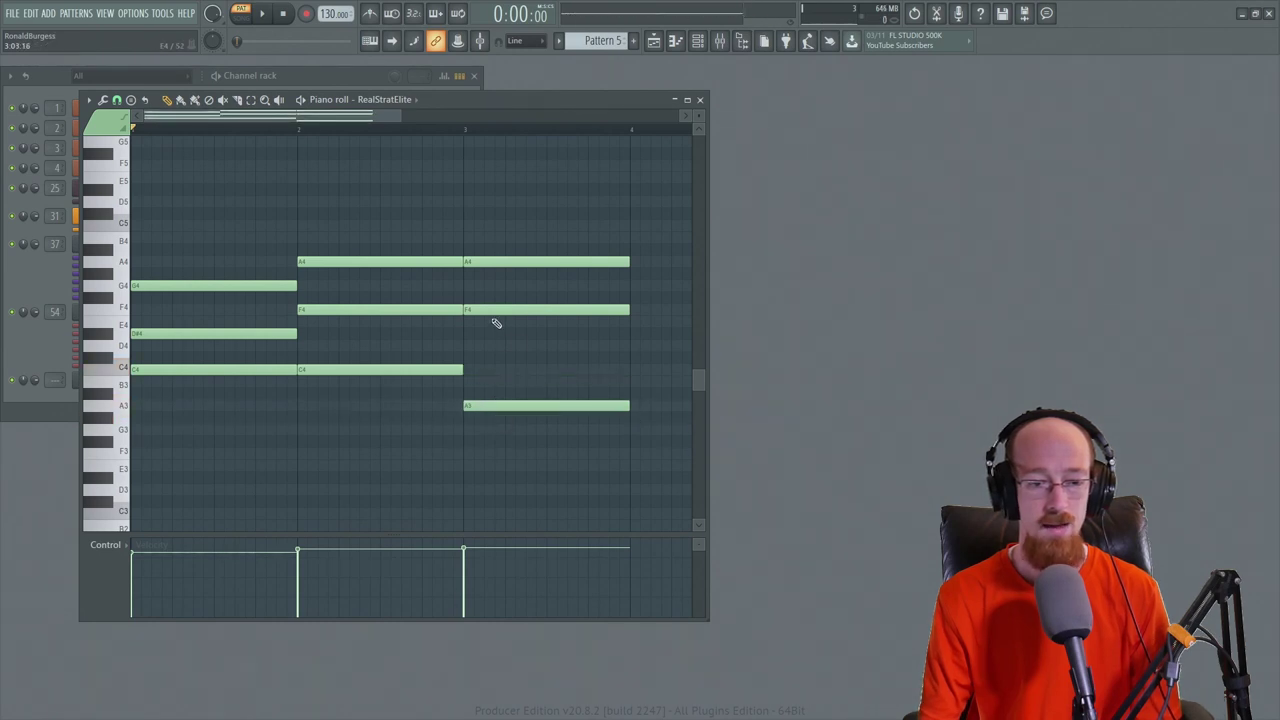
right_click(486, 408)
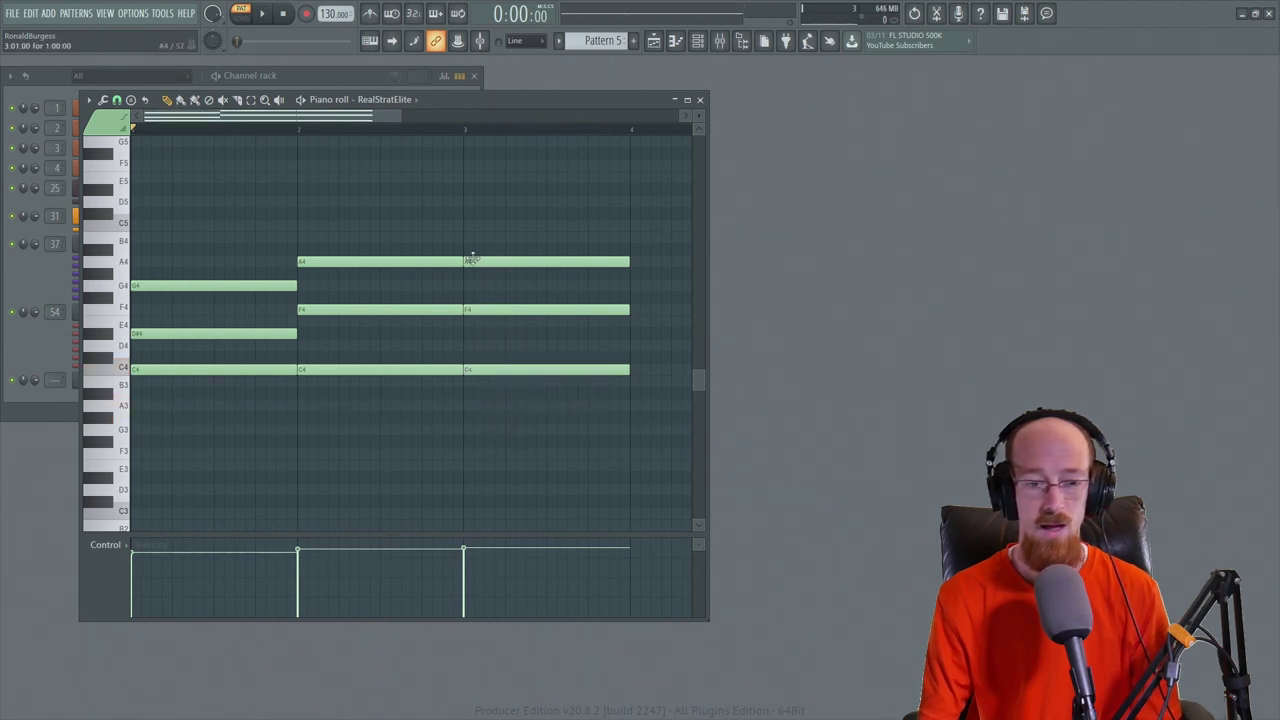
right_click(482, 310)
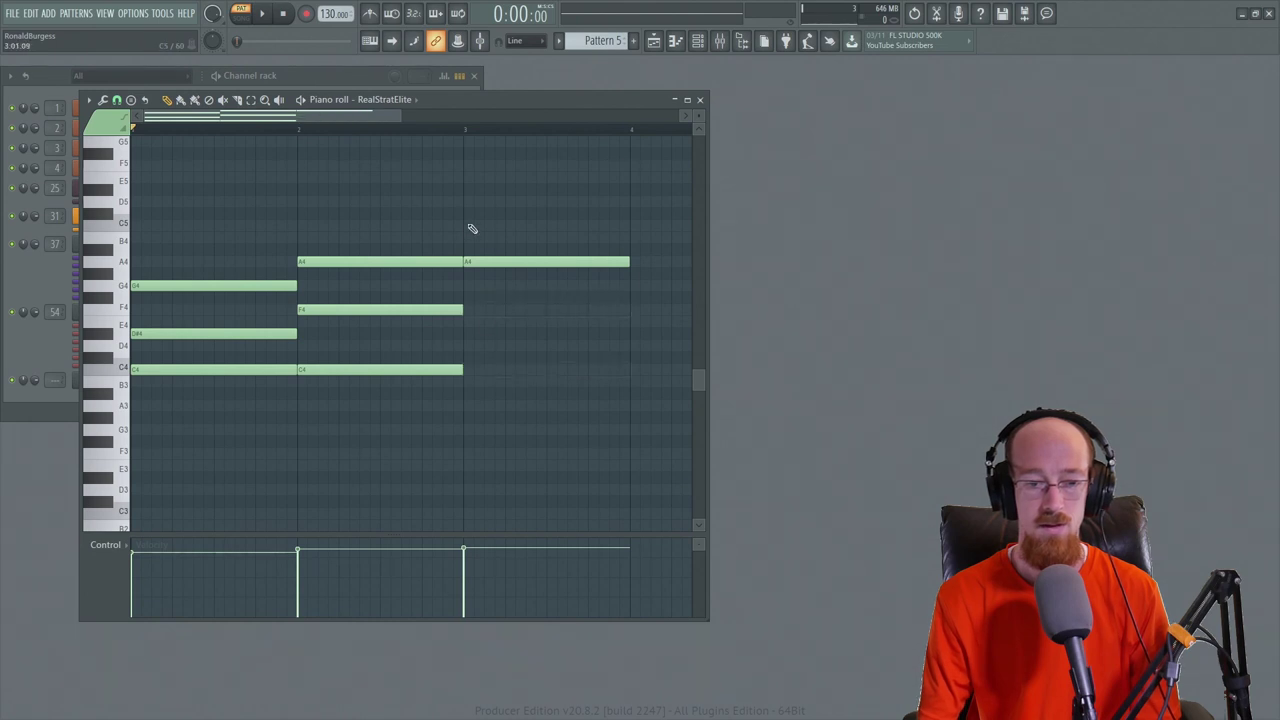
click(468, 225)
scroll(478, 220, up, 3)
click(476, 251)
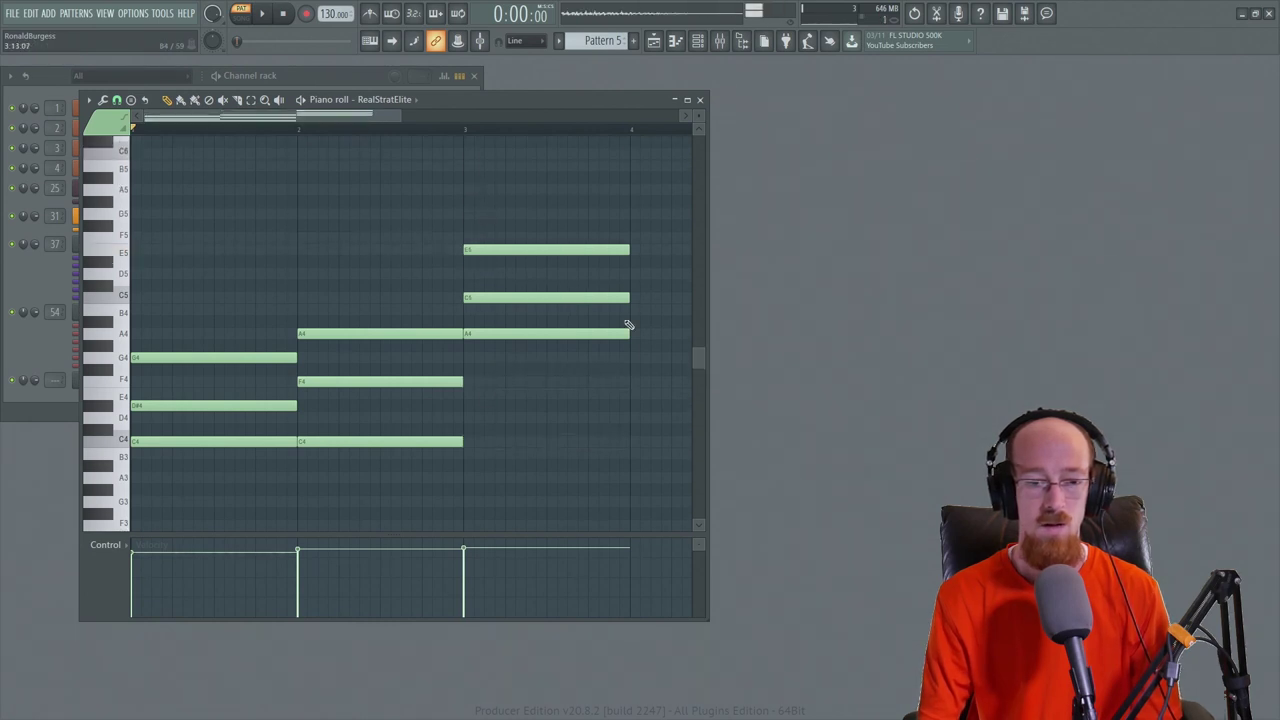
Build a D4, G4, B4 chord in bar 4 from a copy of the bar 2 chord, and play the progression.
scroll(491, 314, up, 3)
ctrl+scroll(371, 331, down, 1)
drag(339, 233, 619, 362)
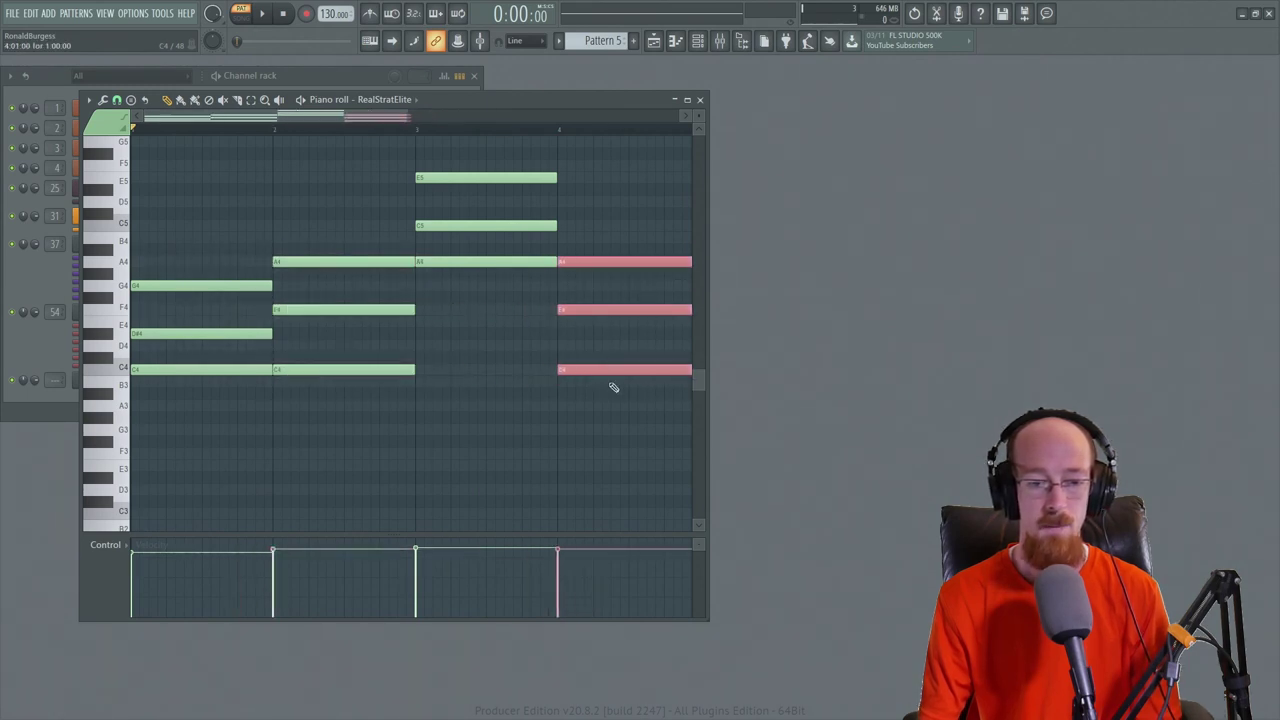
scroll(560, 410, right, 2)
click(506, 431)
drag(489, 389, 480, 259)
scroll(406, 306, down, 3)
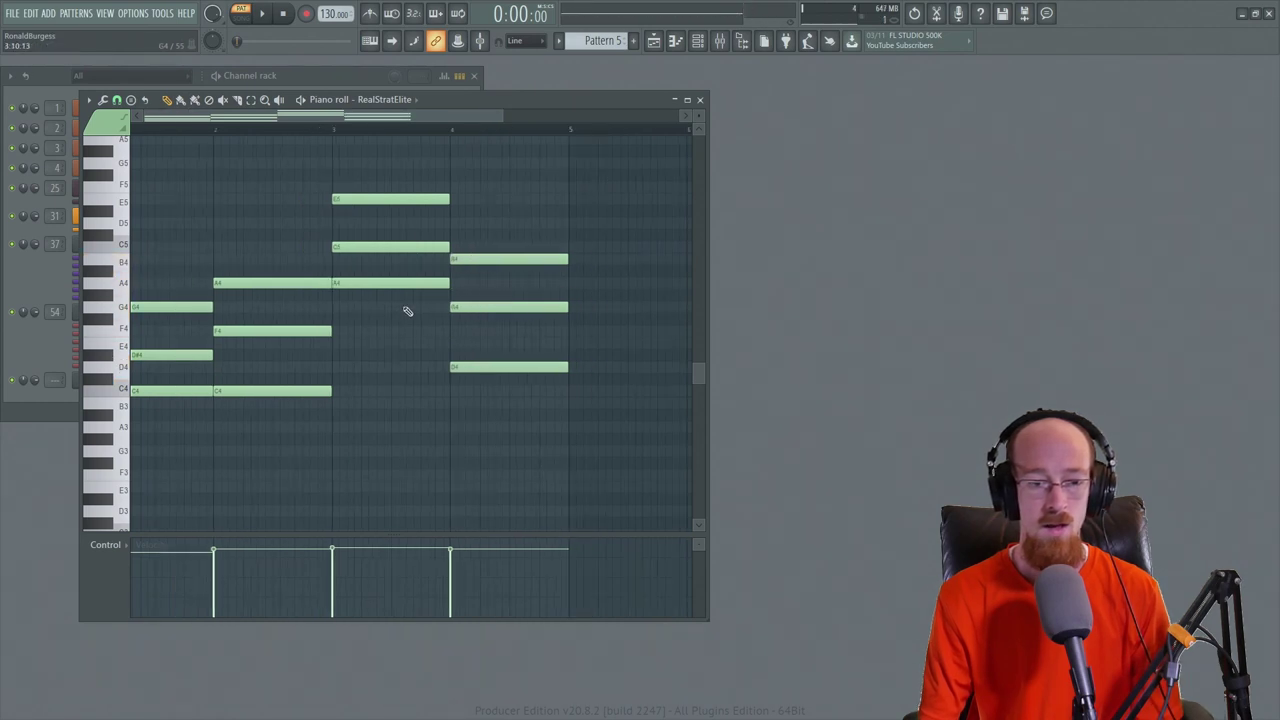
key(space)
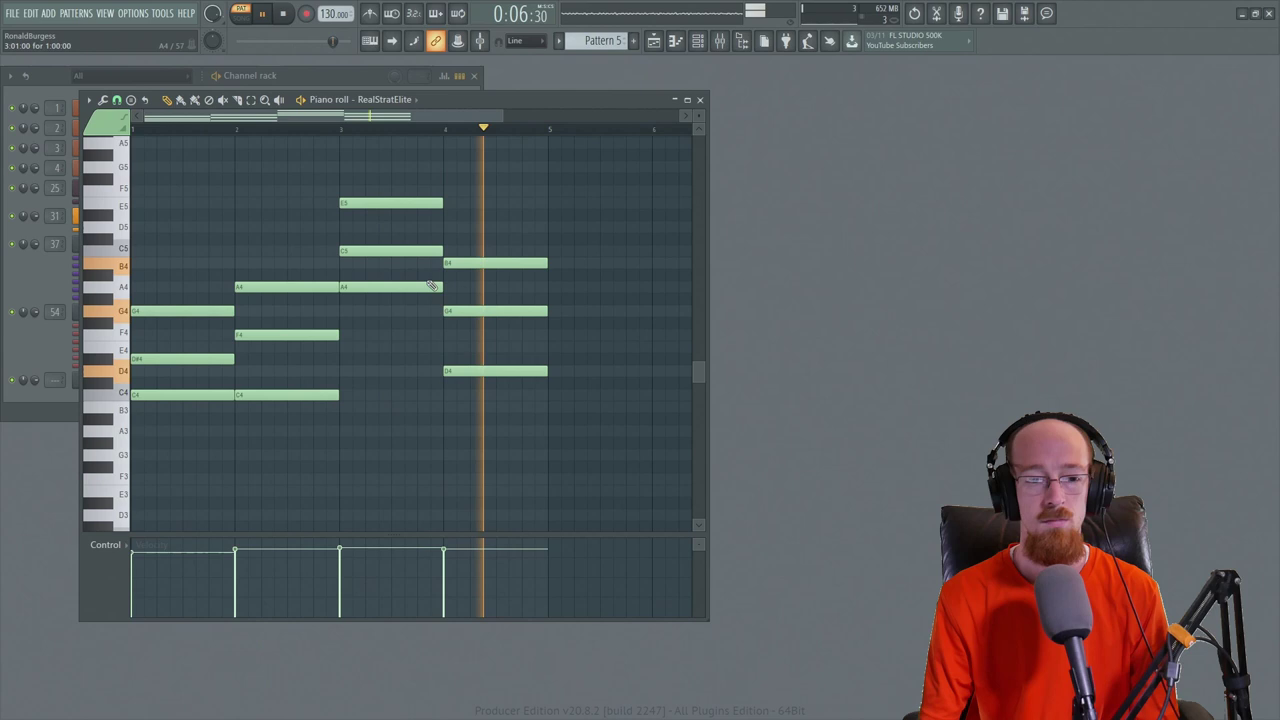
key(space)
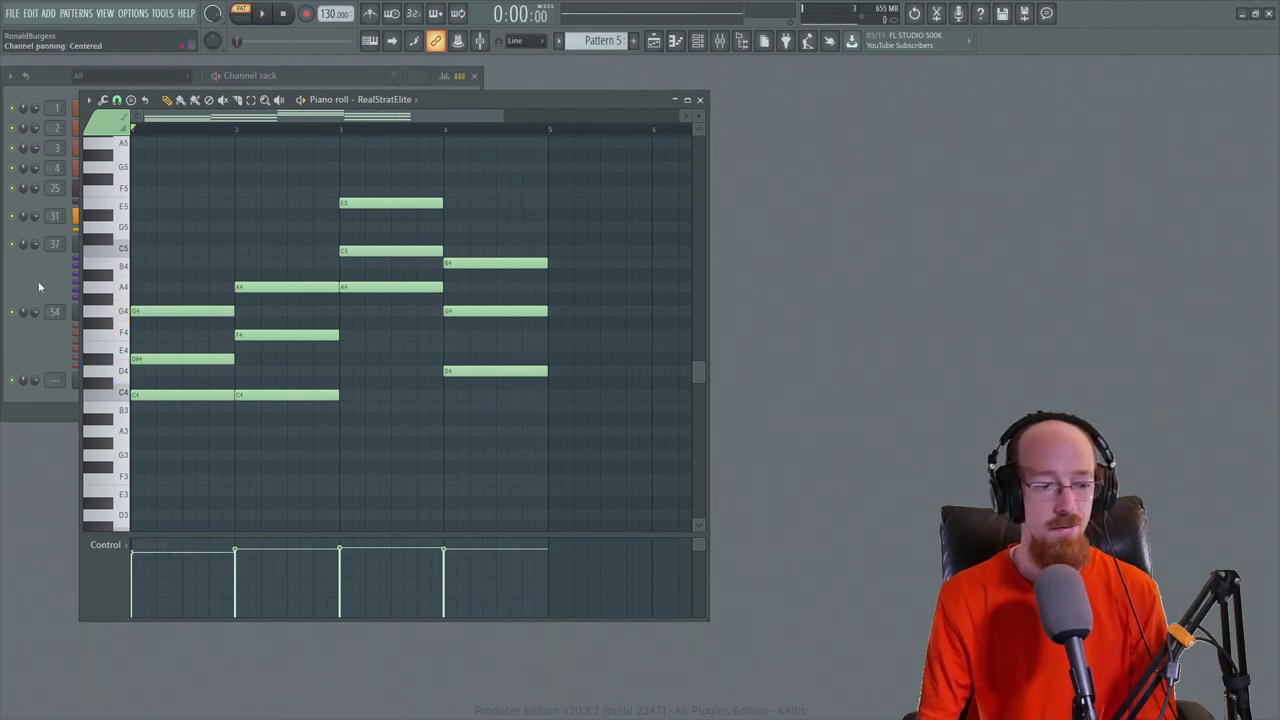
Reopen the RealStratElite plugin window and set its Melody layout option to Voice Leading.
click(40, 290)
click(156, 378)
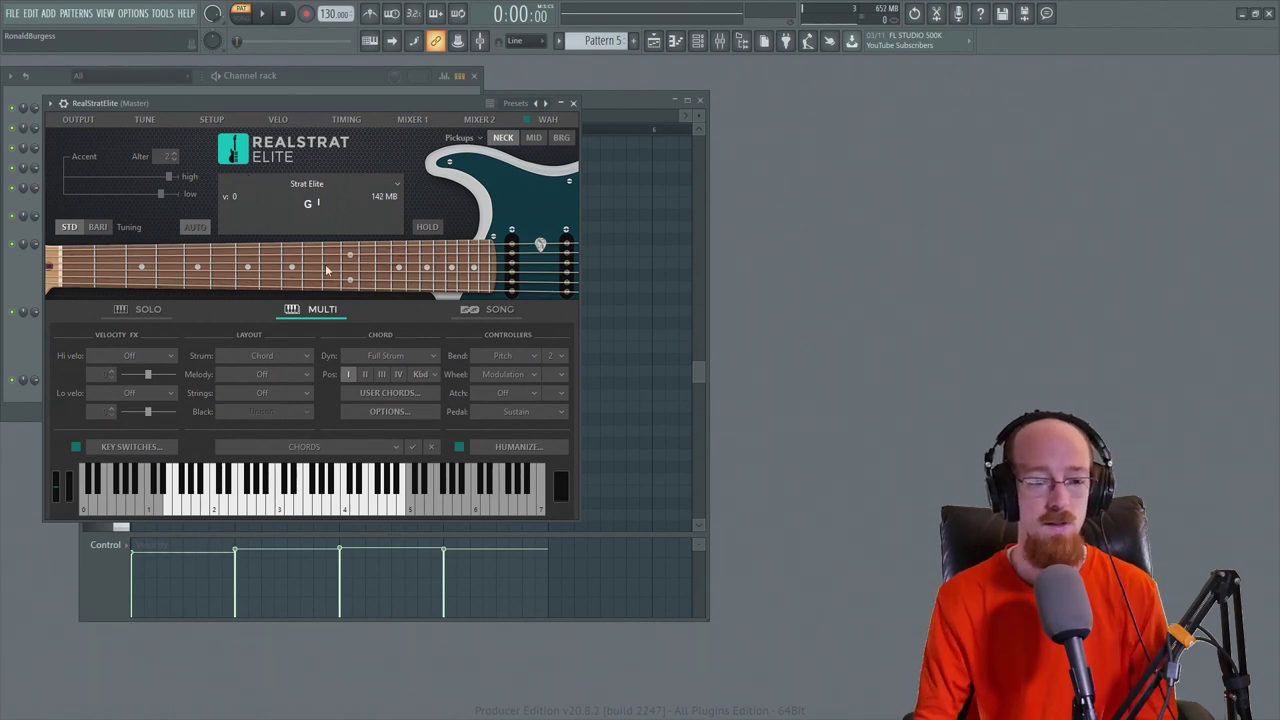
click(249, 374)
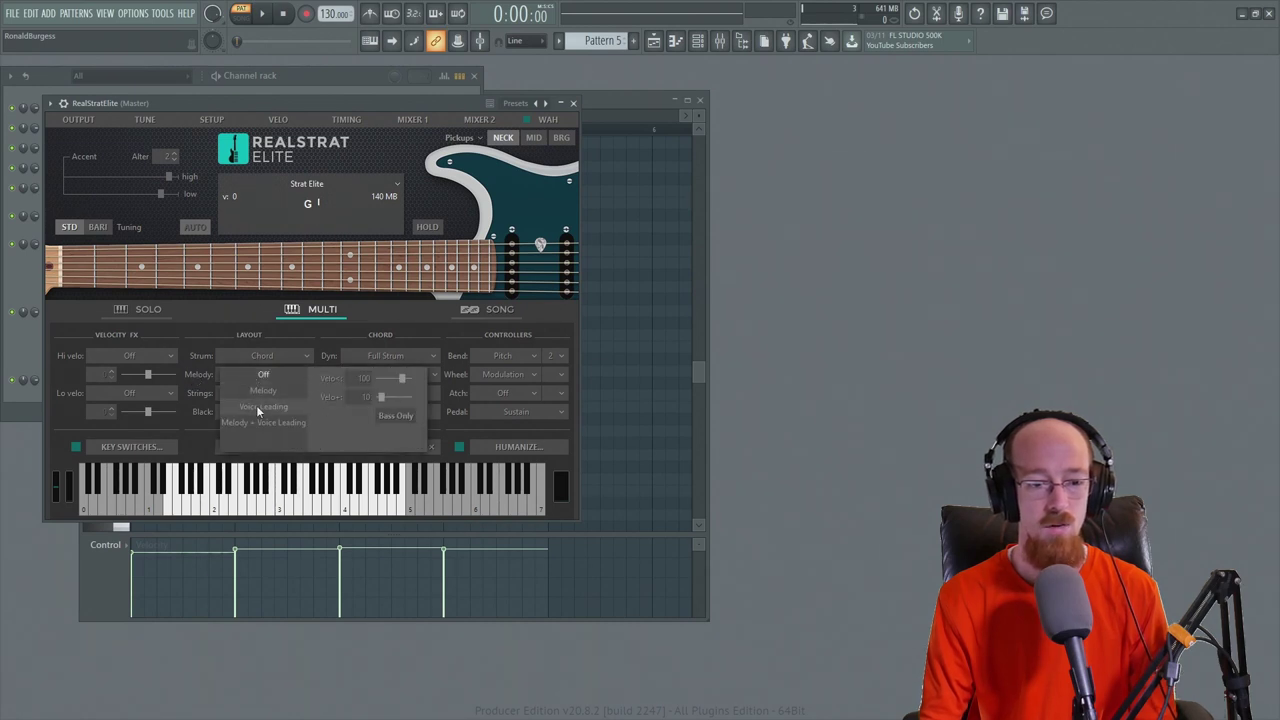
click(267, 390)
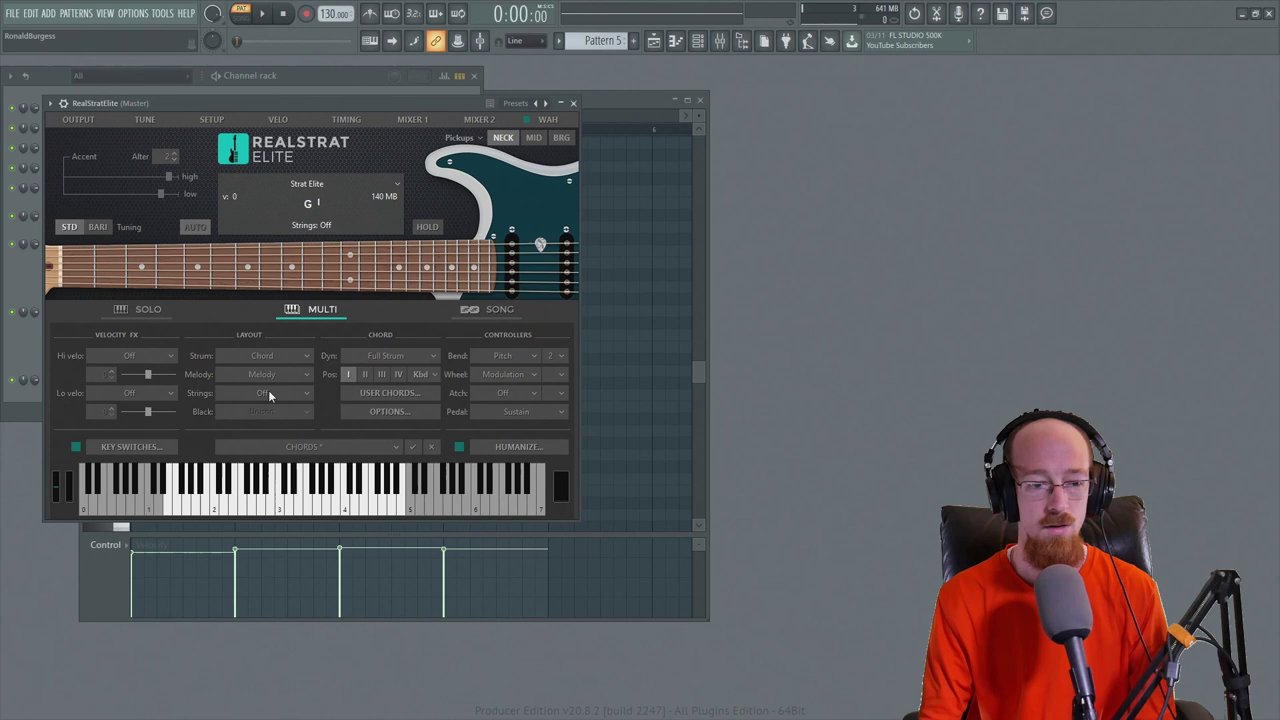
click(252, 376)
click(262, 390)
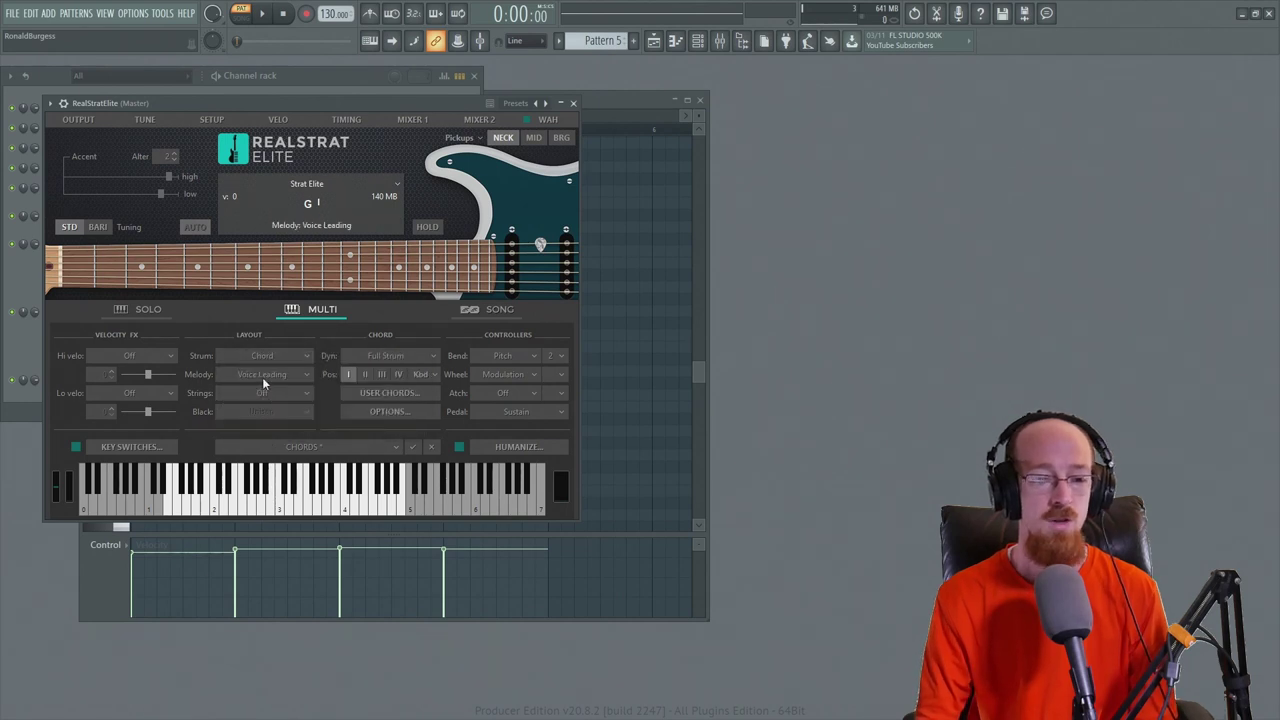
Set the Voice Leading velocity threshold to 72 and its added velocity to 17.
click(262, 377)
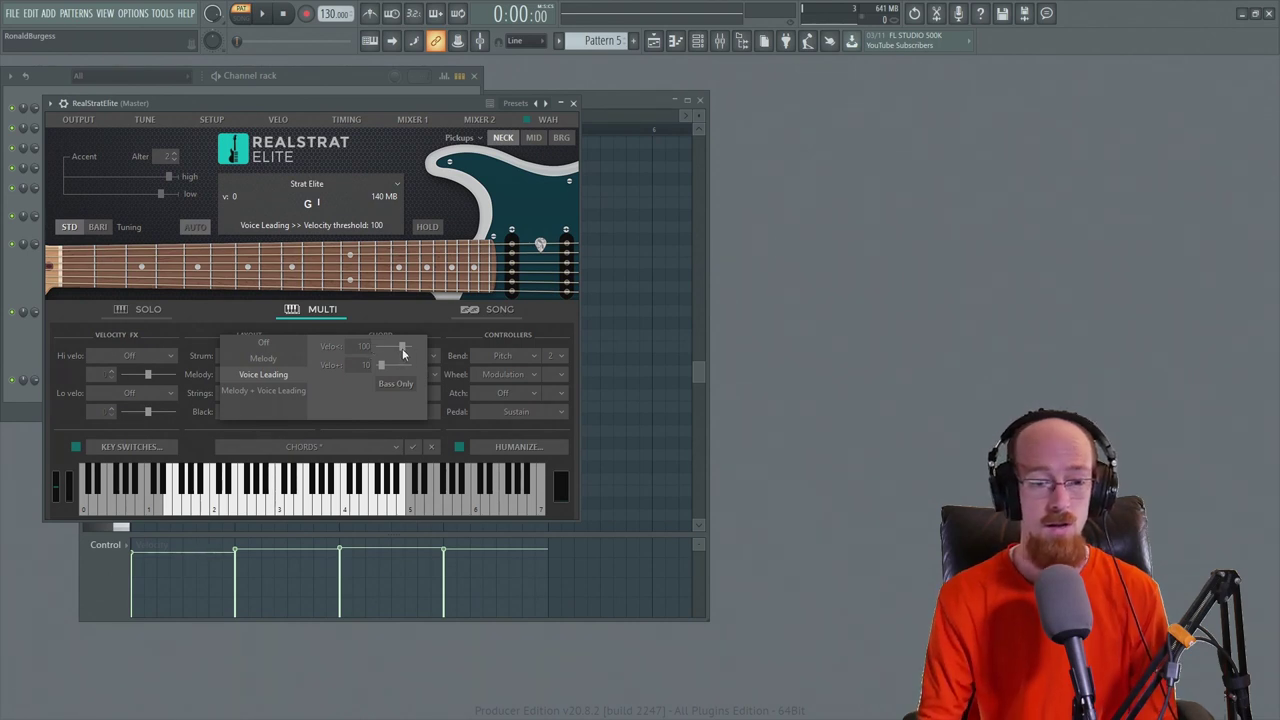
drag(402, 347, 394, 352)
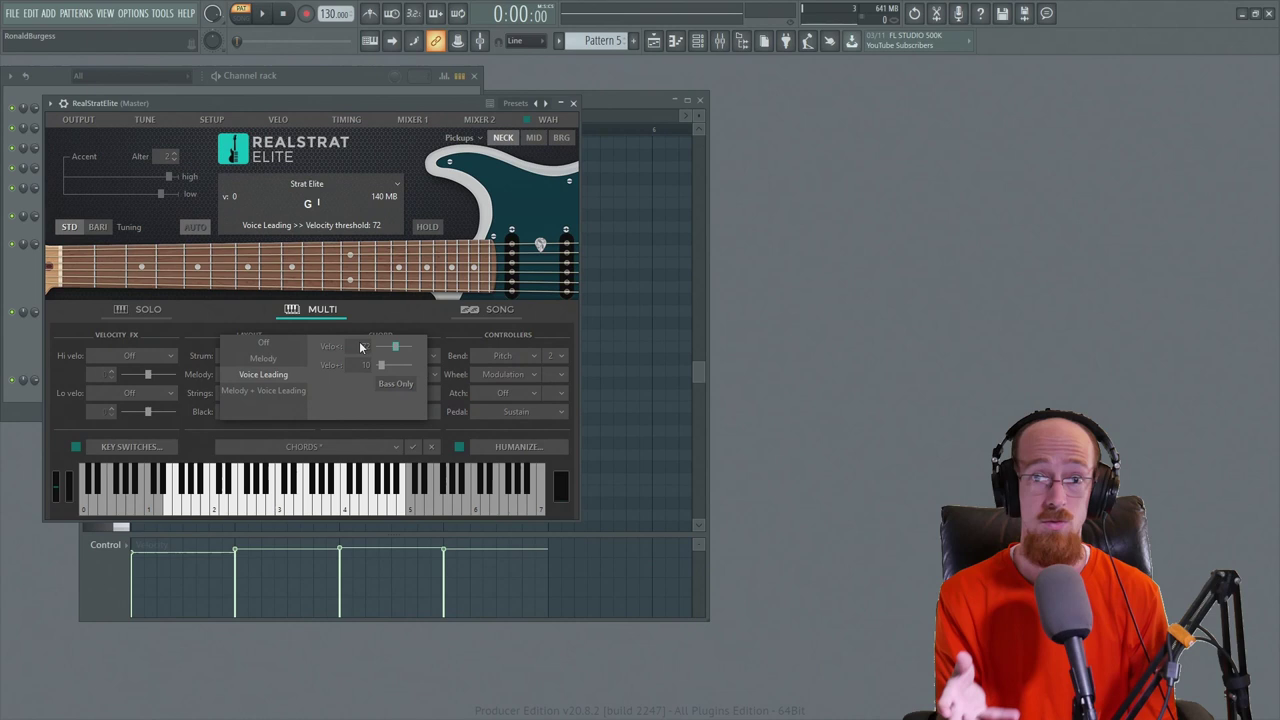
drag(381, 366, 386, 371)
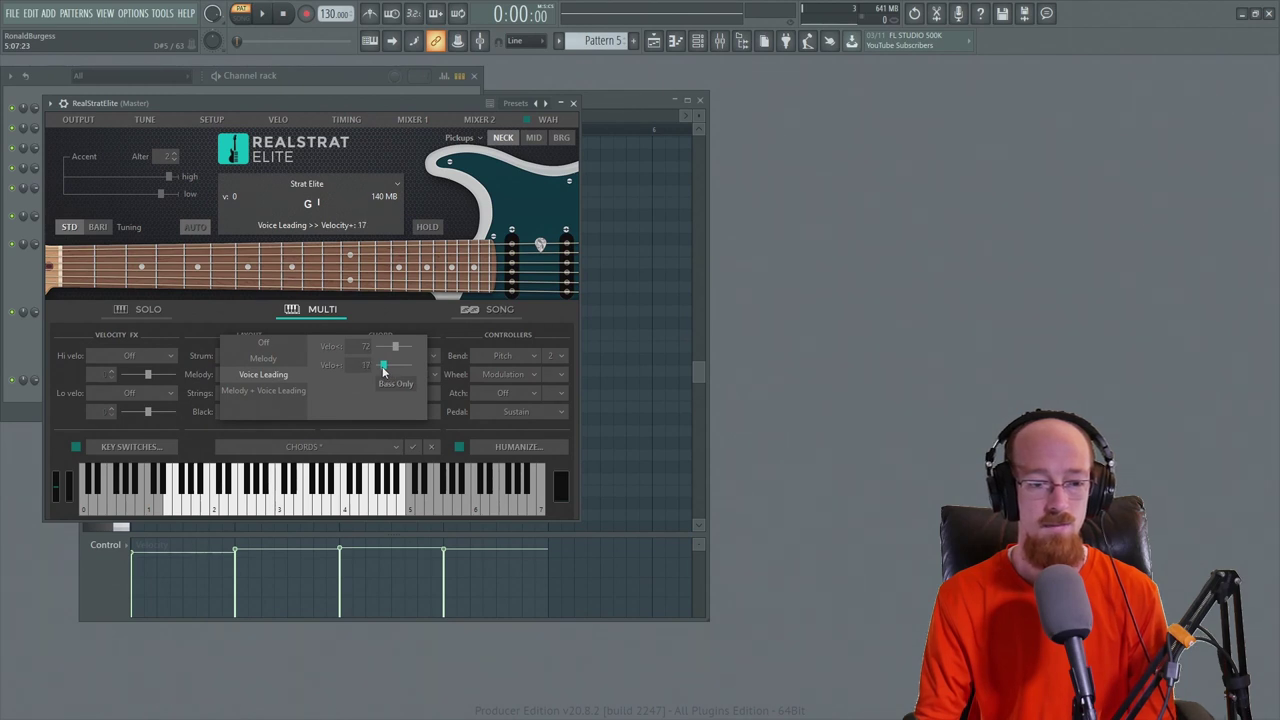
Return to the piano roll and draw short descending melody notes D#5, D5 and C5 in the second half of bar 1.
click(617, 104)
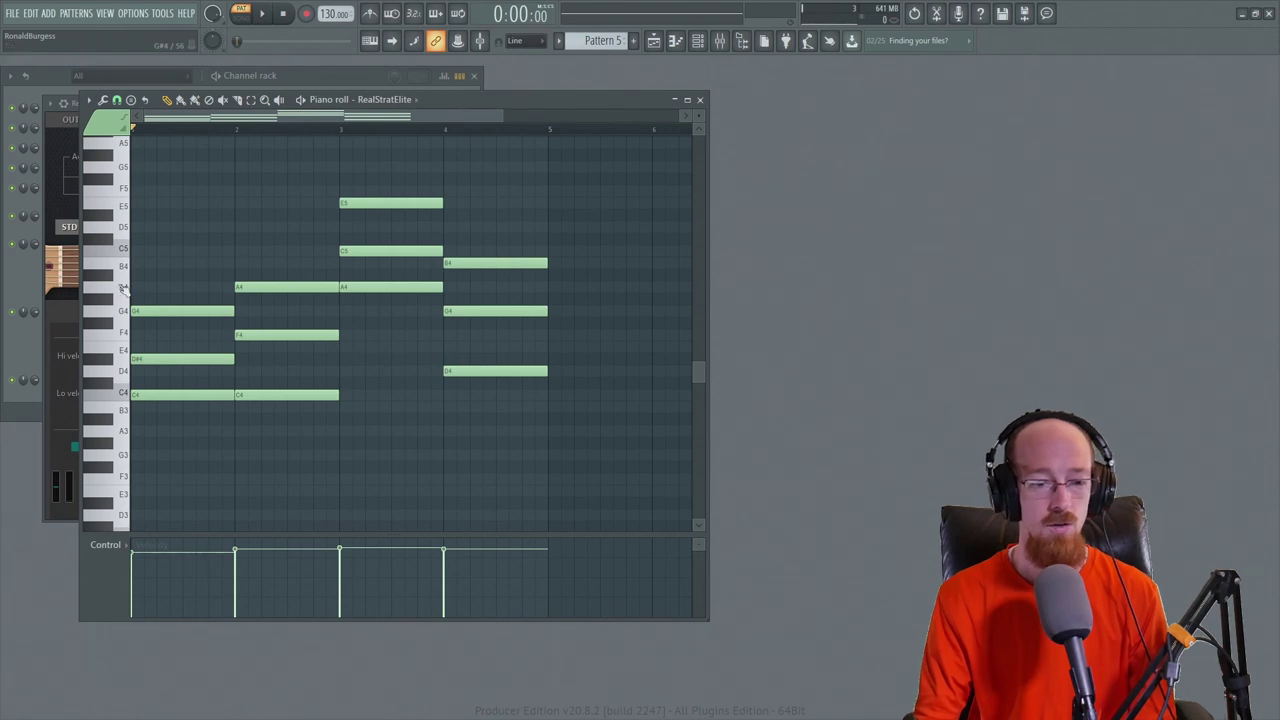
scroll(258, 356, down, 2)
scroll(280, 416, up, 3)
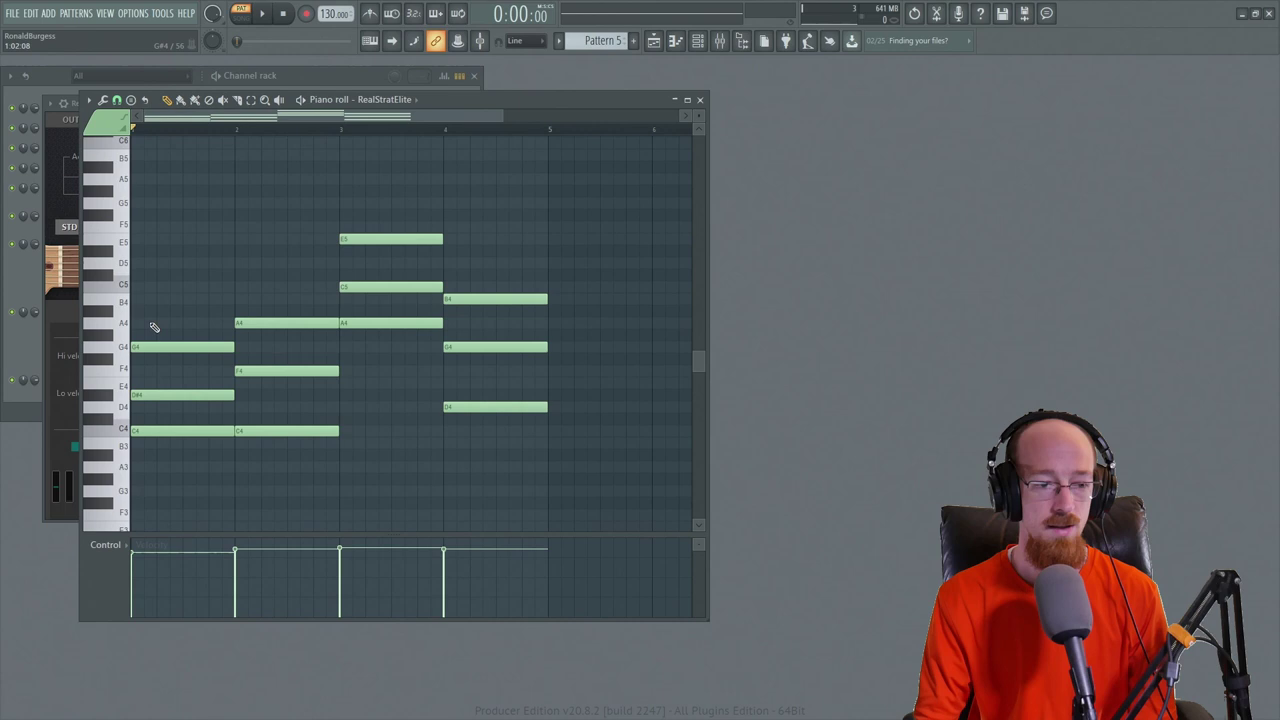
scroll(160, 303, up, 3)
click(232, 250)
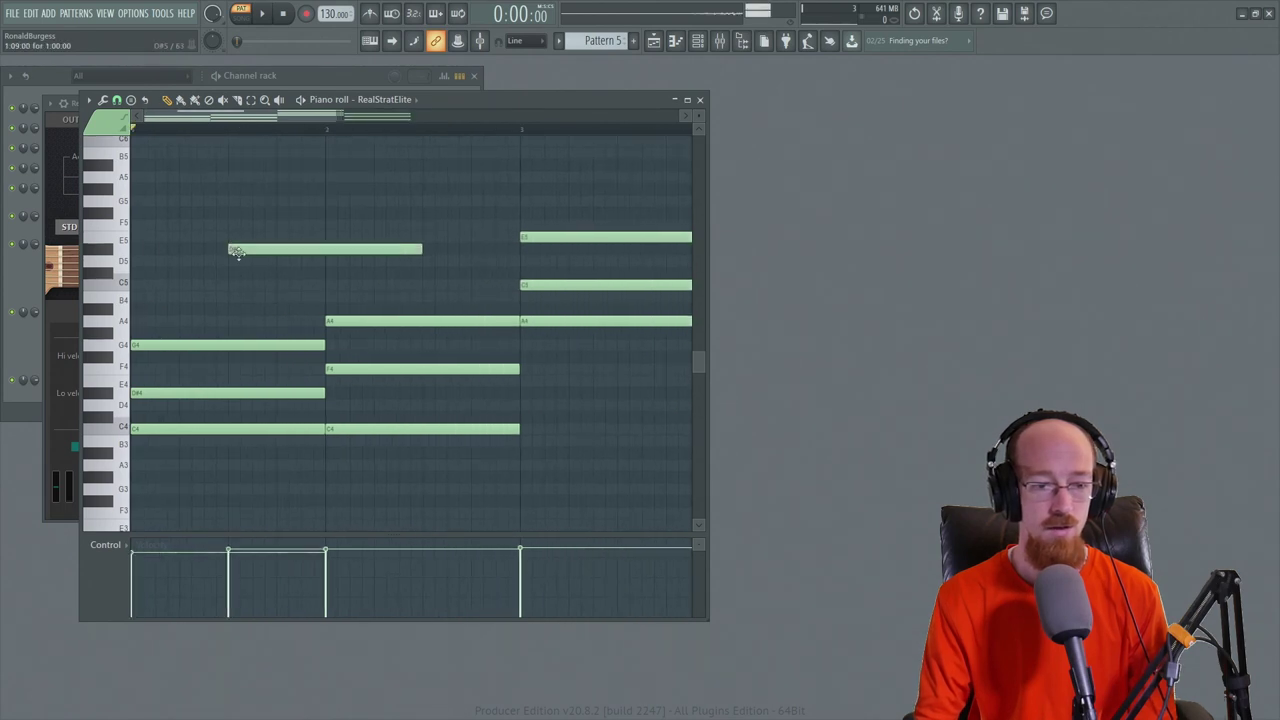
drag(422, 250, 251, 250)
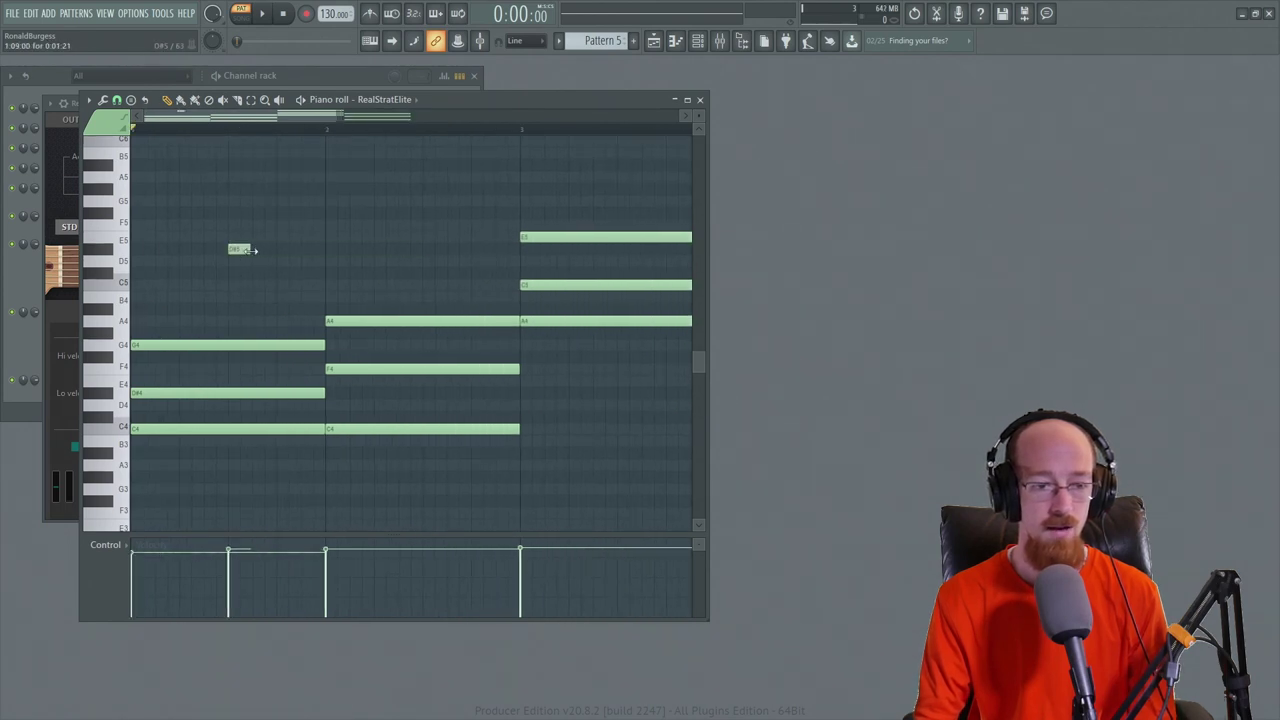
click(258, 261)
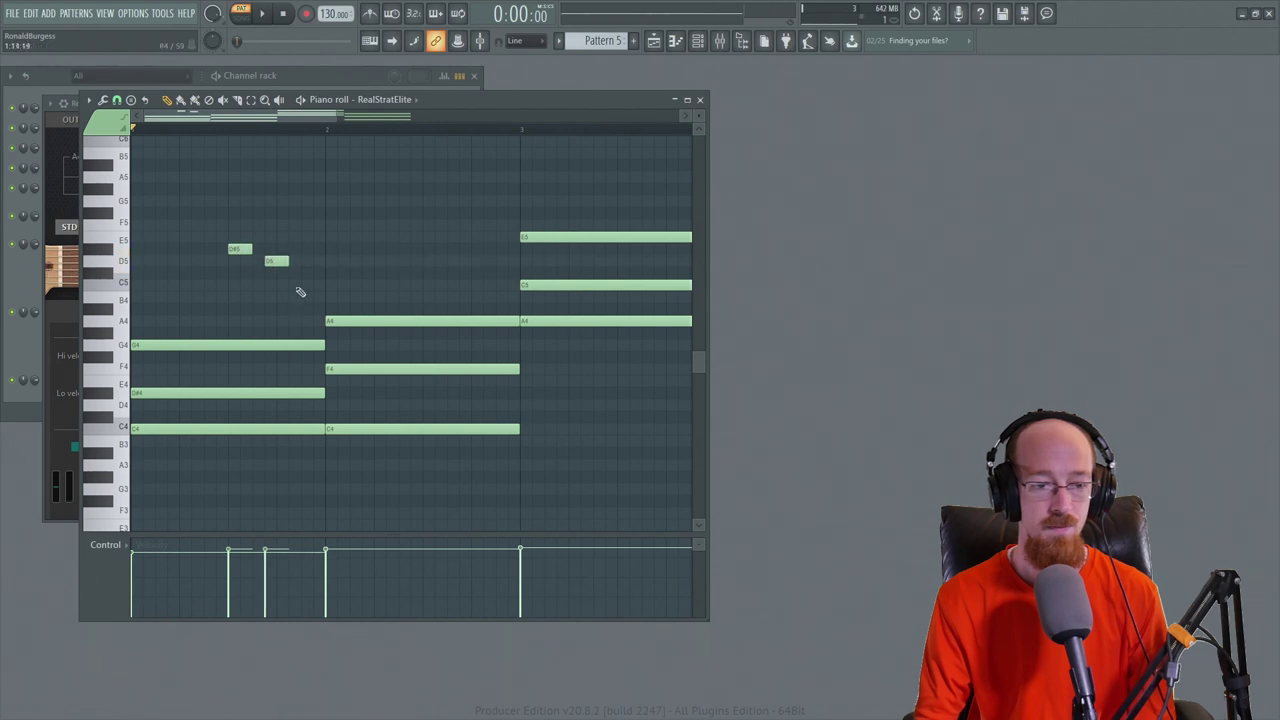
click(284, 285)
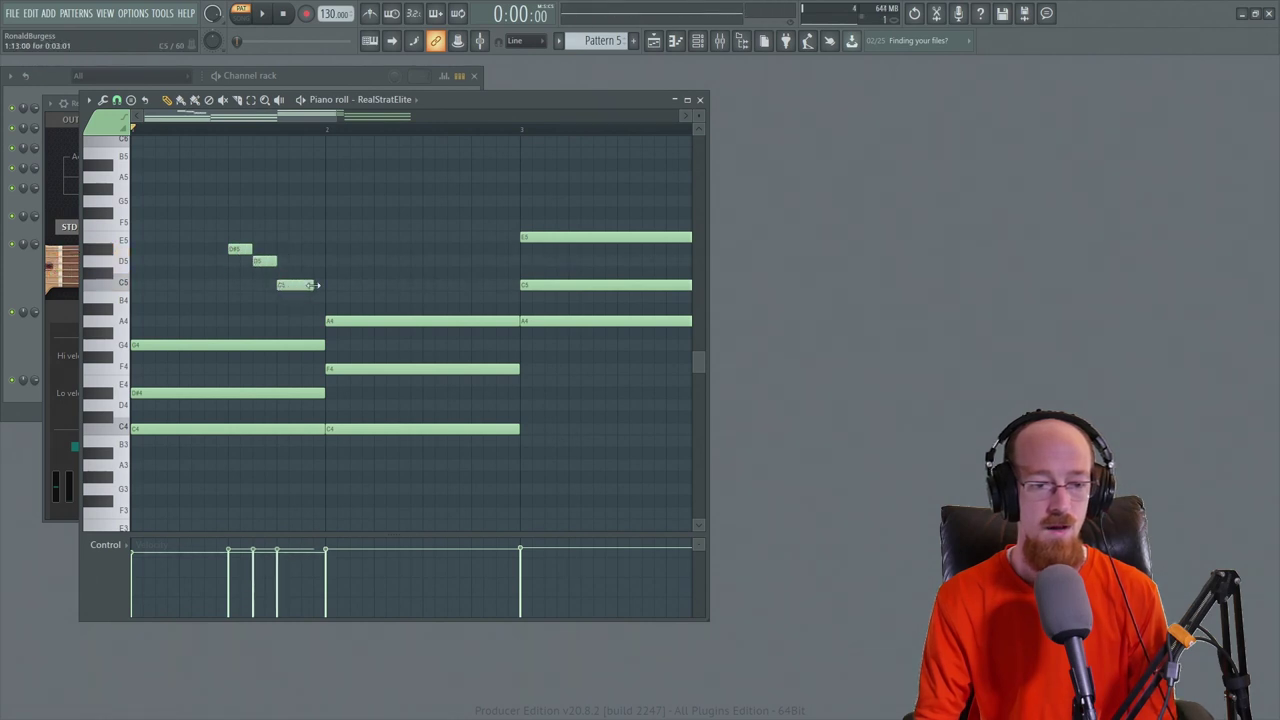
Lower the velocity of the three melody notes in bar 1, assign them to colour group 6, and play the result.
drag(226, 236, 316, 290)
drag(224, 604, 280, 607)
click(116, 122)
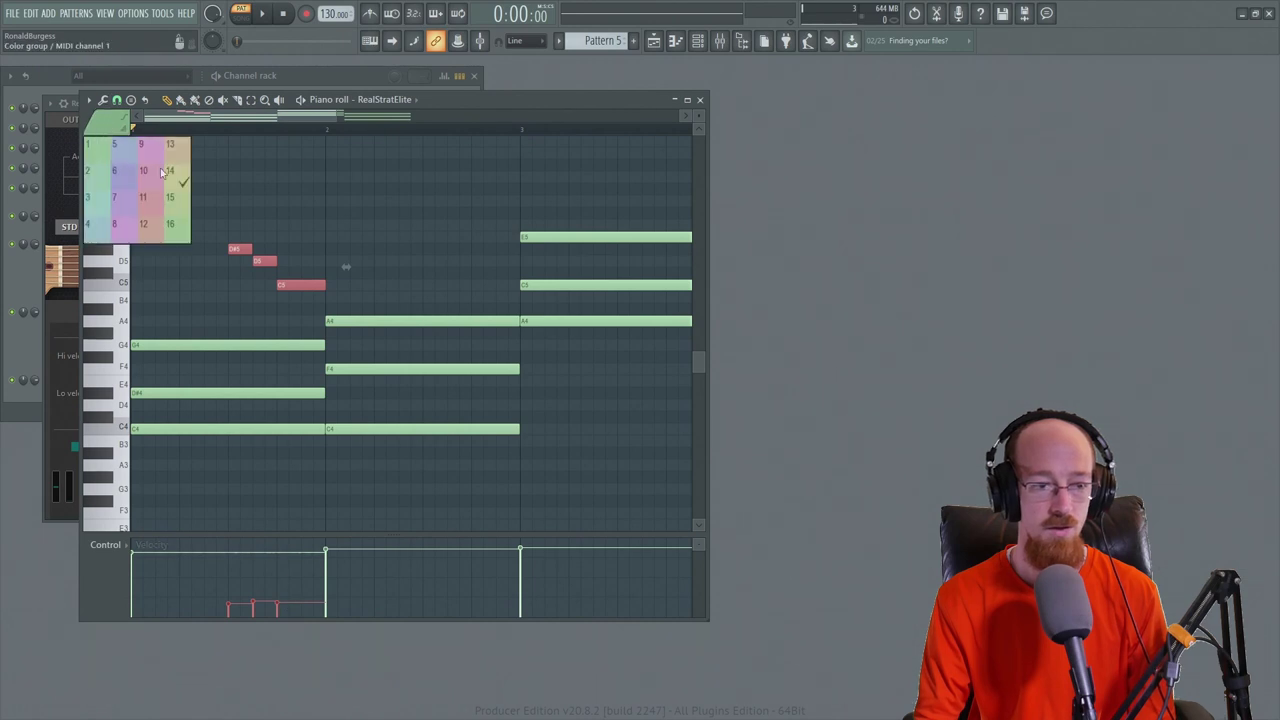
click(129, 175)
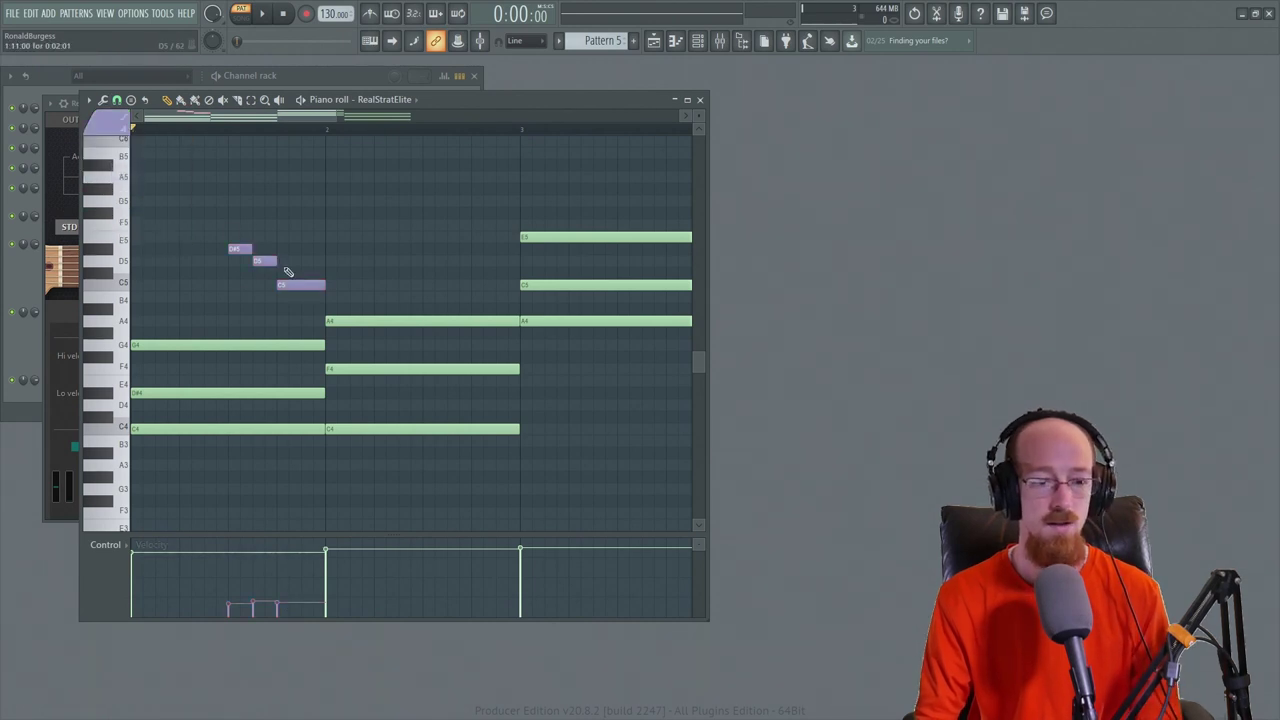
key(ctrl+a)
click(254, 304)
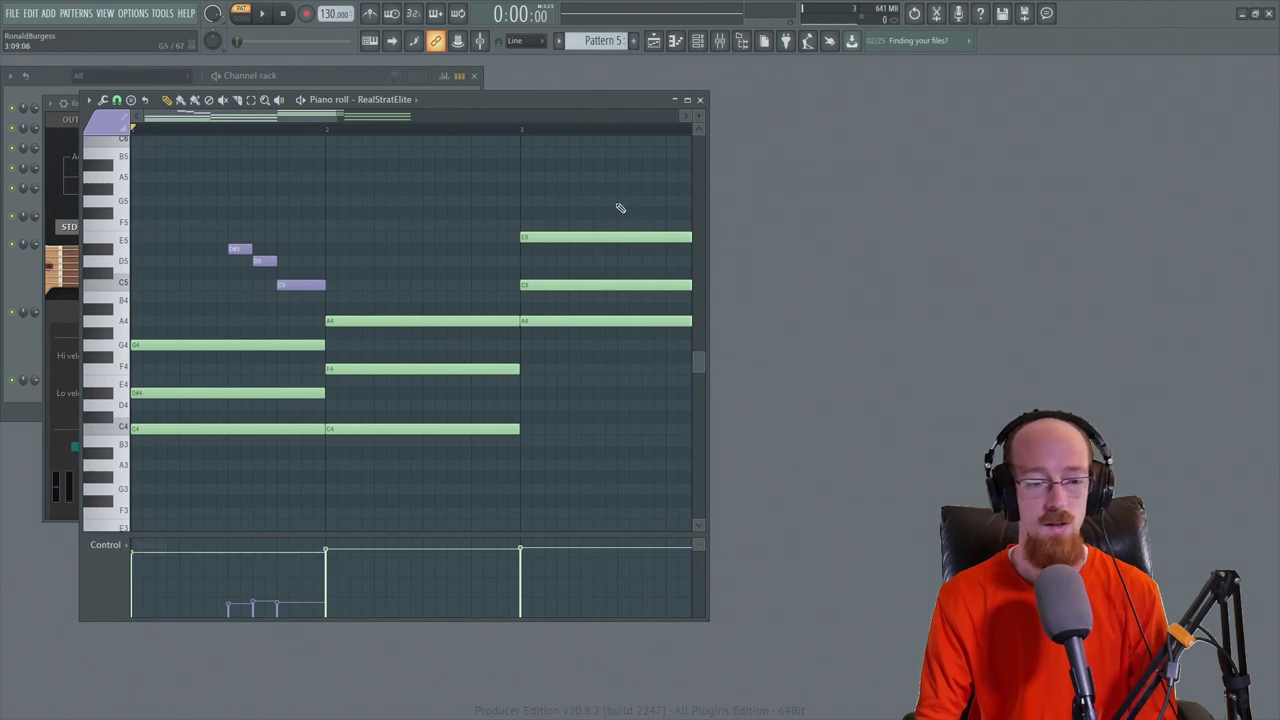
key(space)
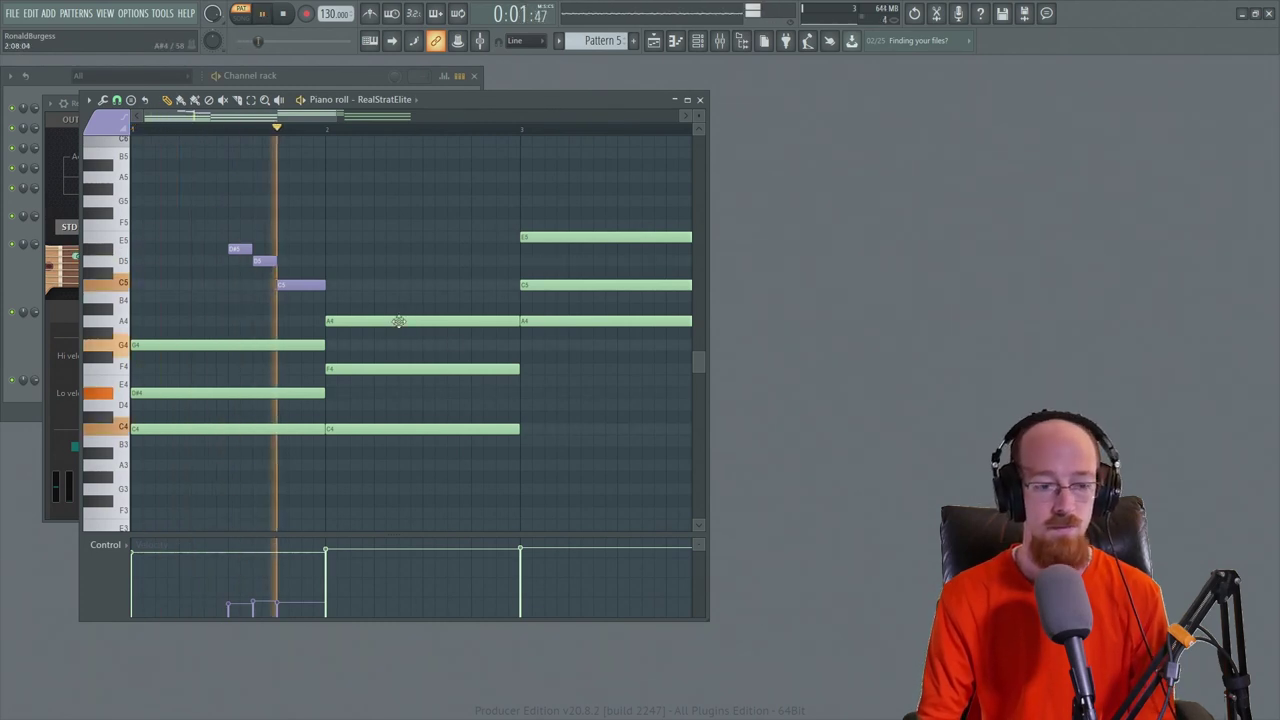
key(space)
Raise the Voice Leading added velocity to about 72 in RealStratElite and play the progression to compare the sound.
click(56, 414)
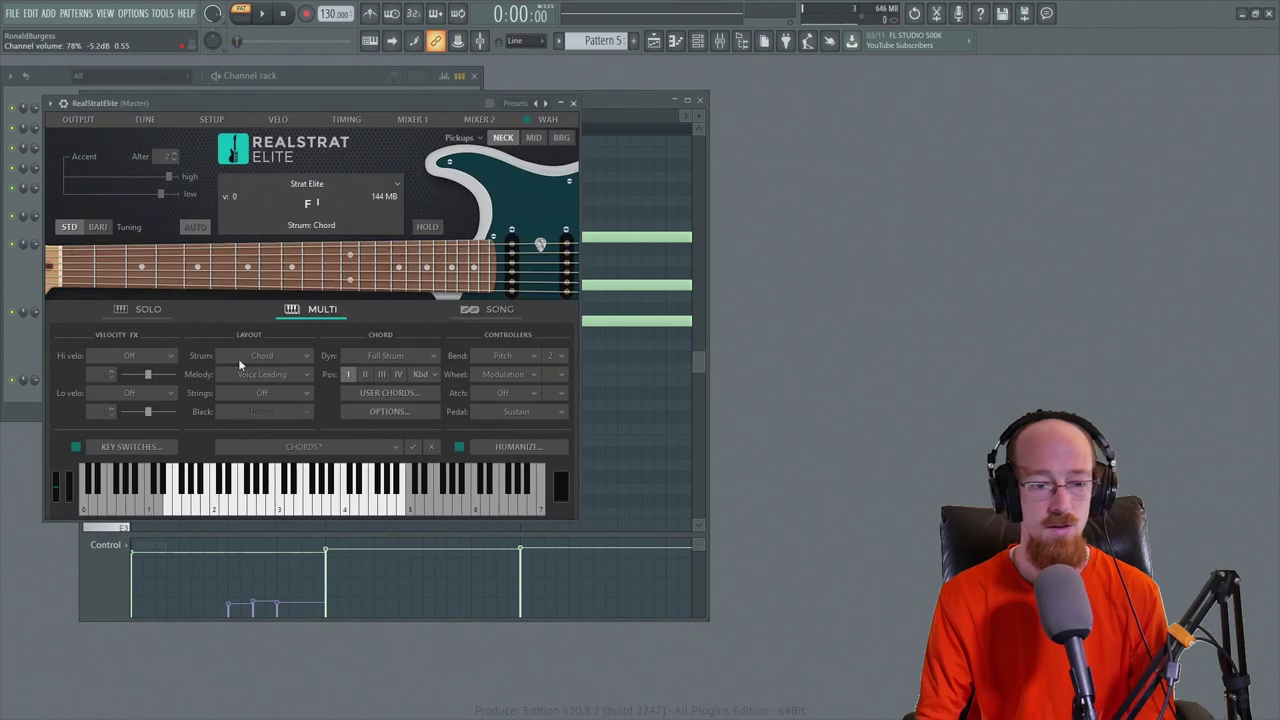
click(286, 374)
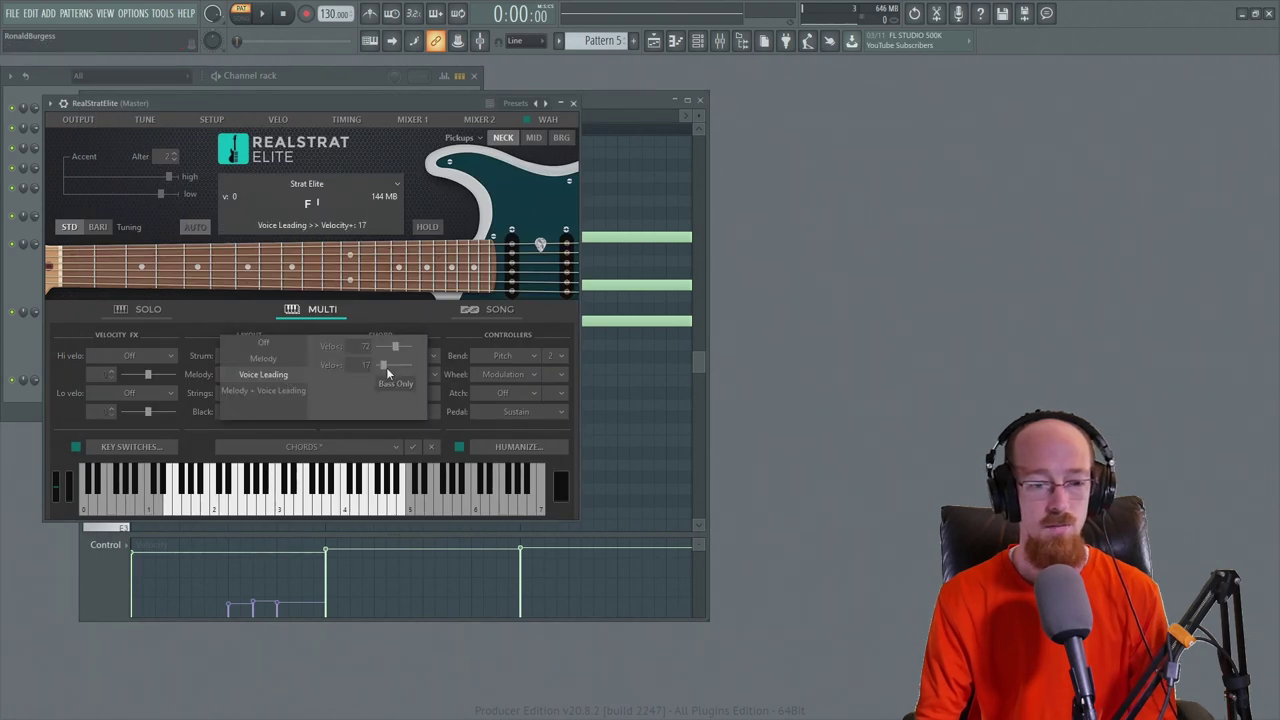
drag(386, 367, 400, 366)
key(space)
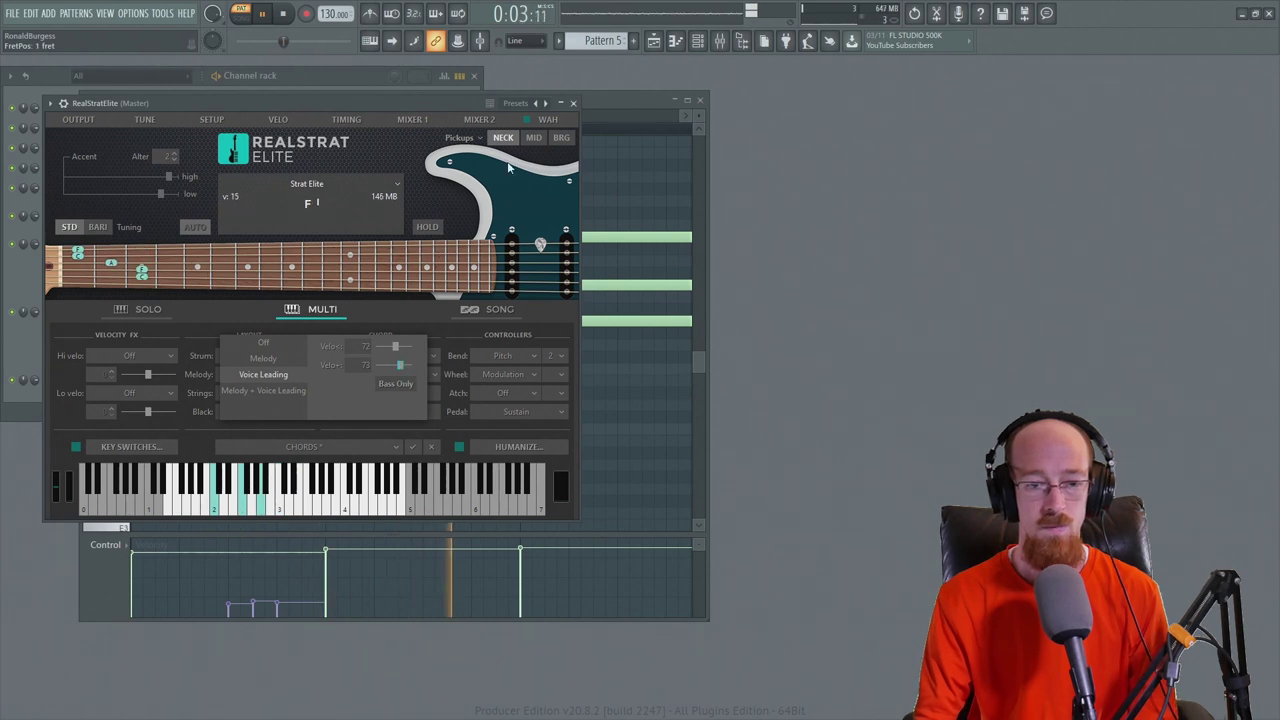
key(space)
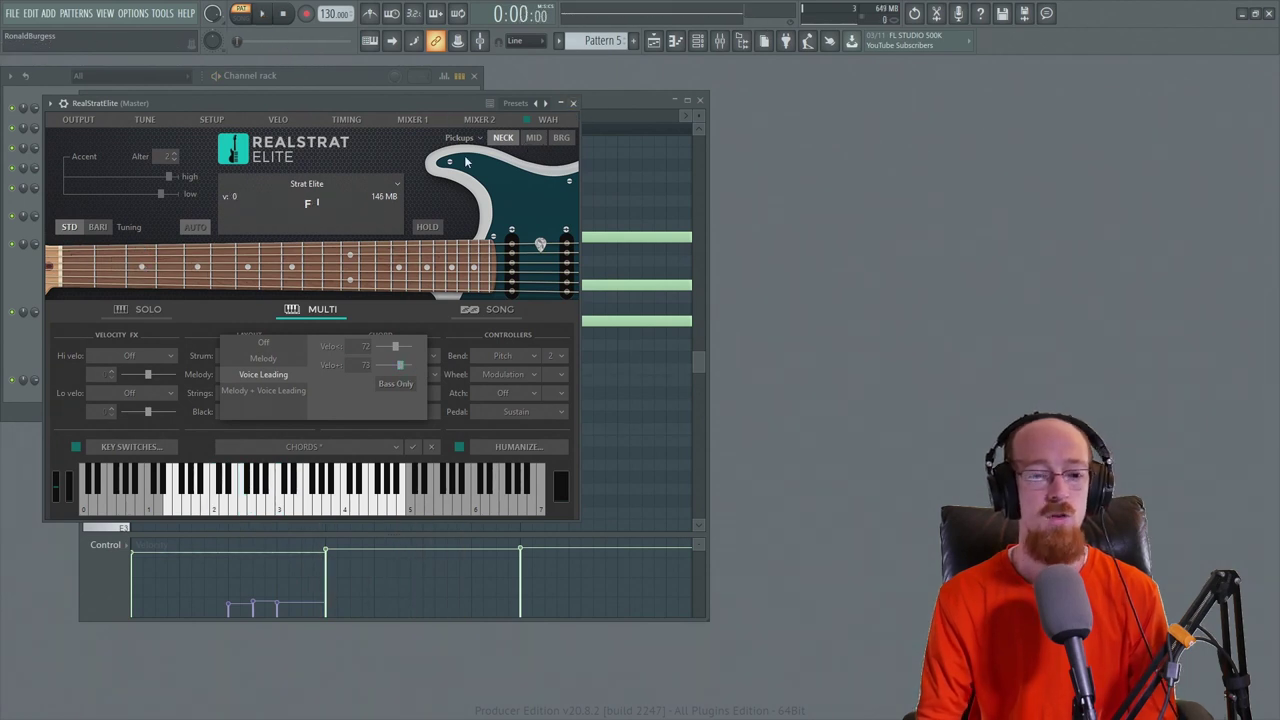
click(438, 327)
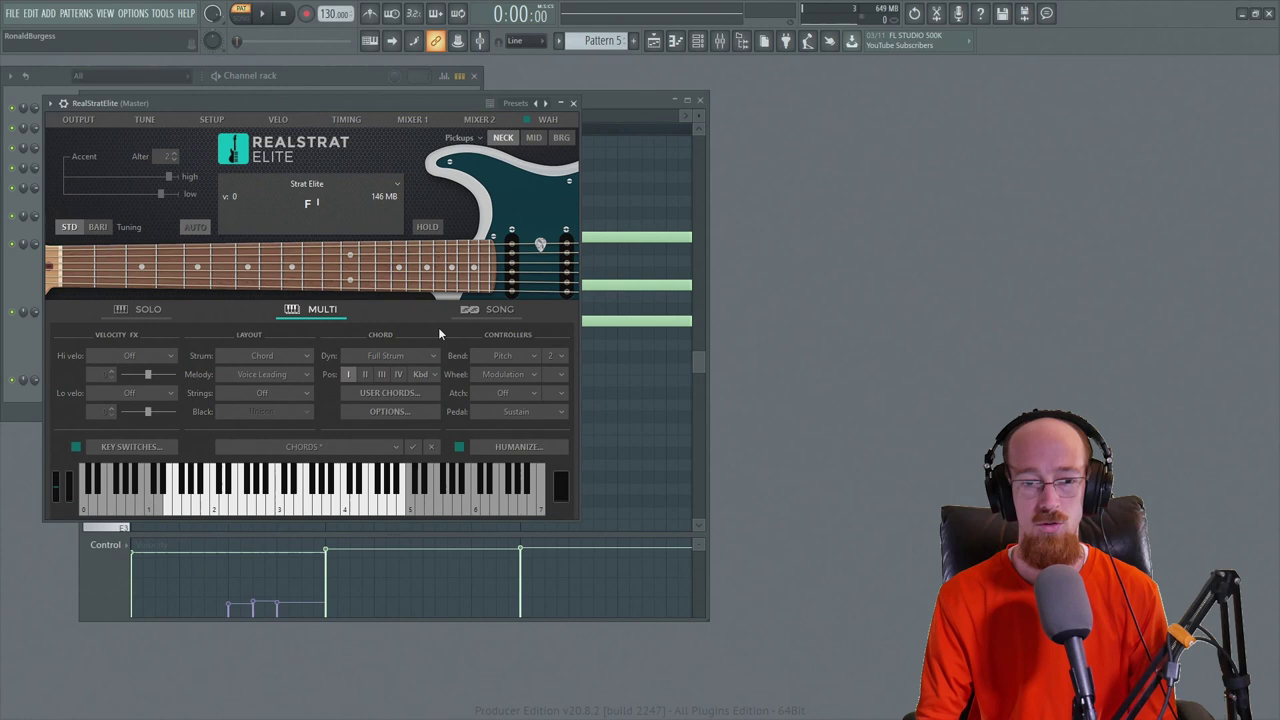
Set RealStratElite's Strings layout option to Right Hand (C-C').
click(606, 101)
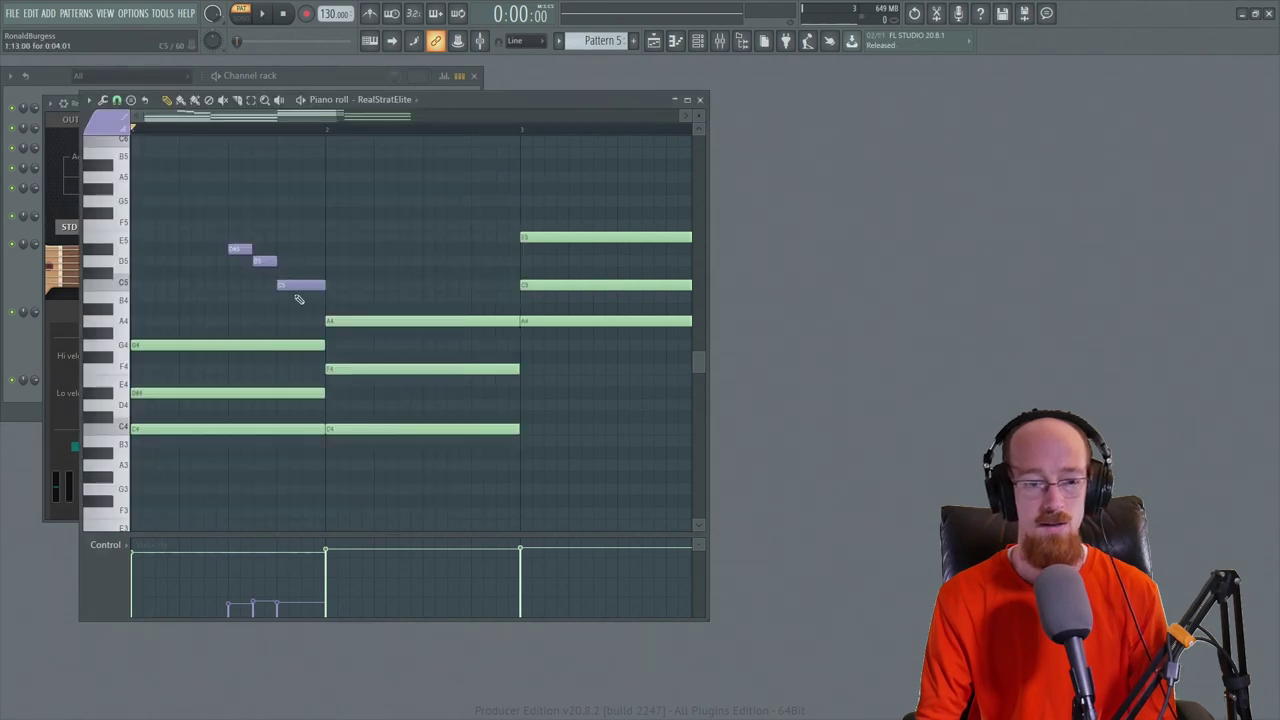
click(58, 346)
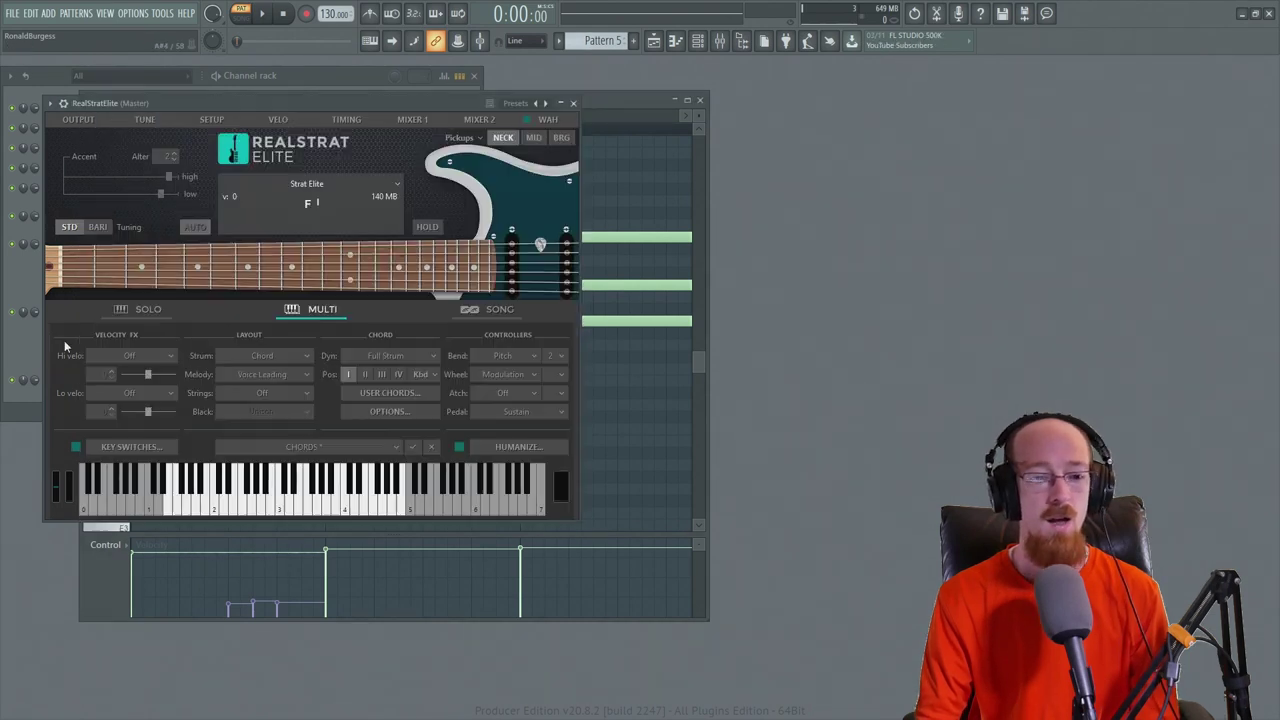
click(274, 394)
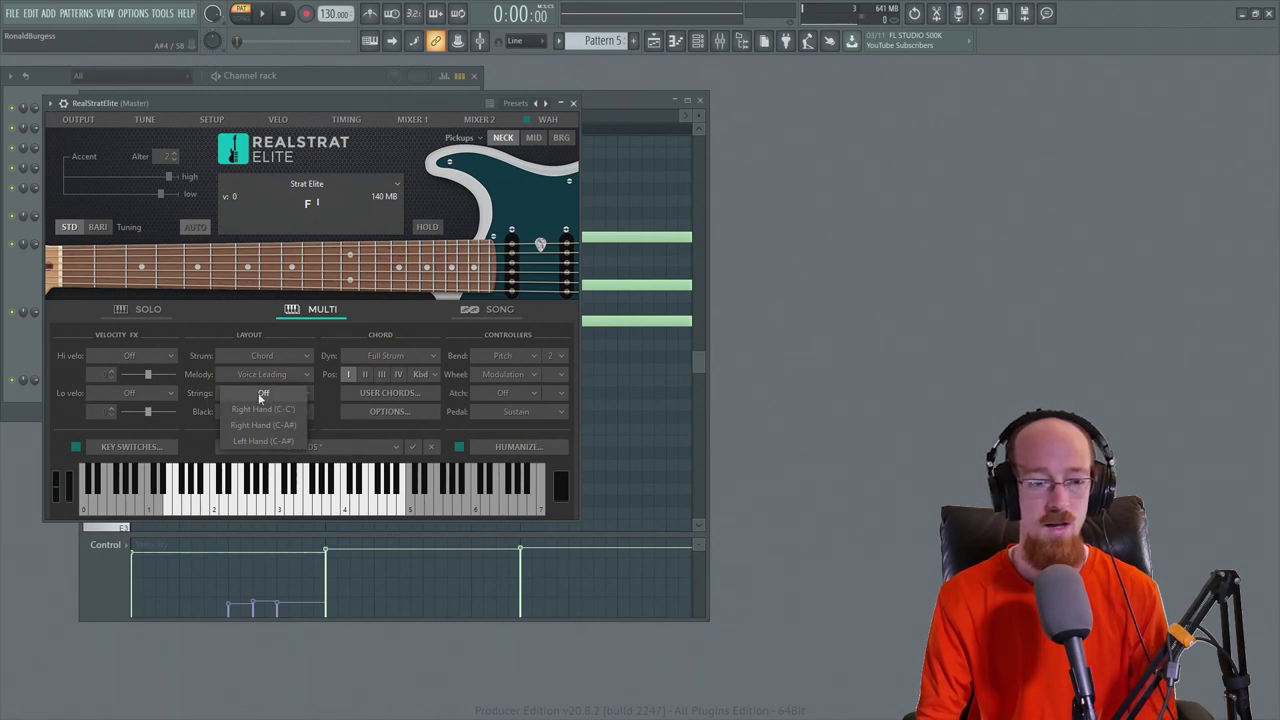
click(255, 395)
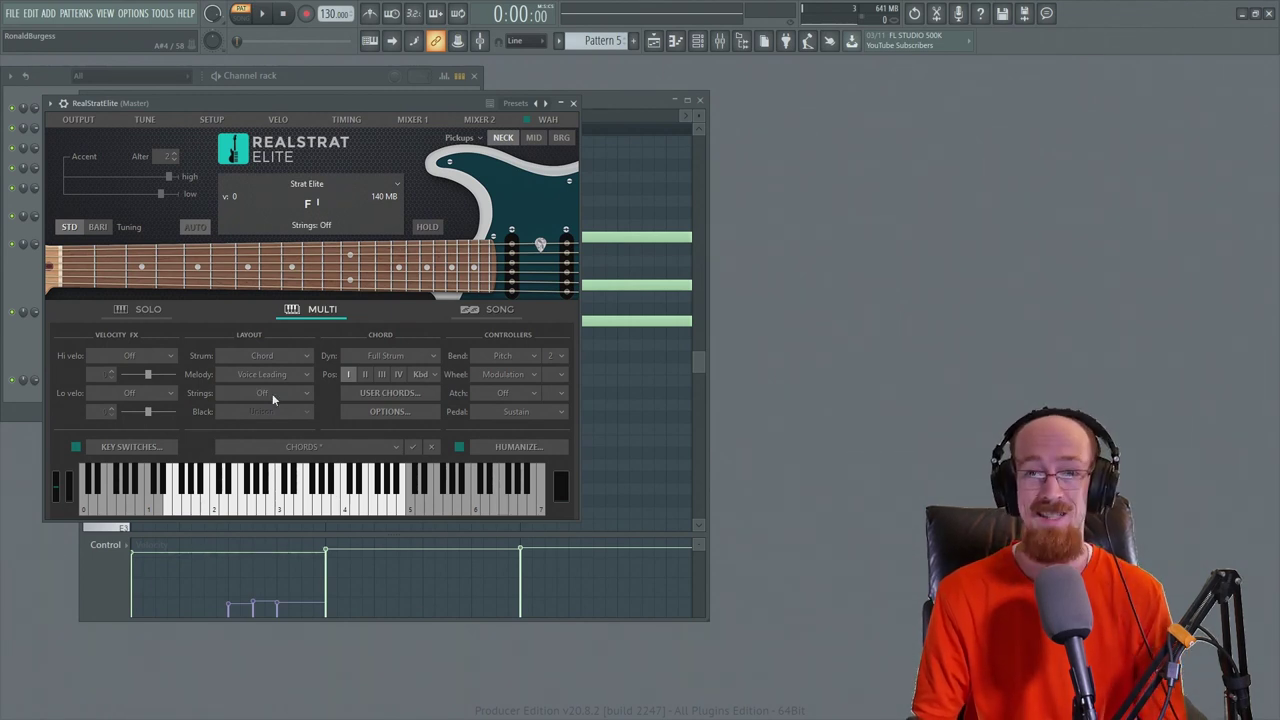
click(272, 393)
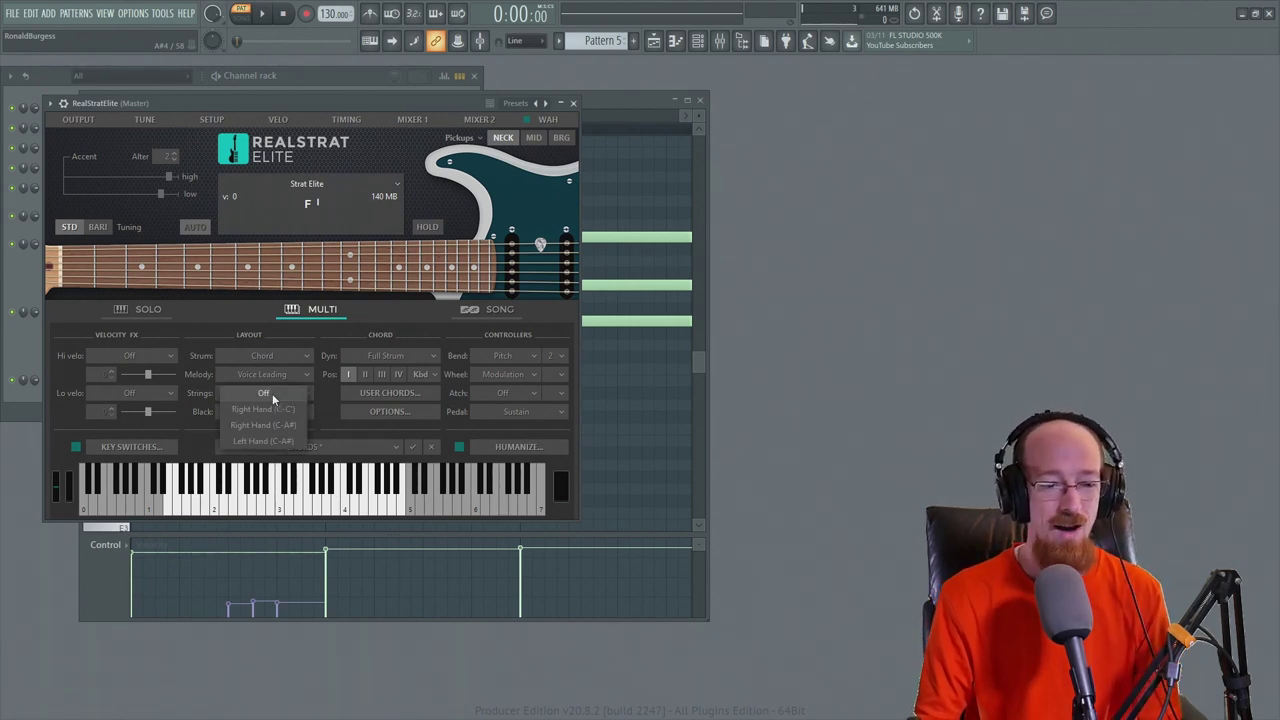
click(248, 410)
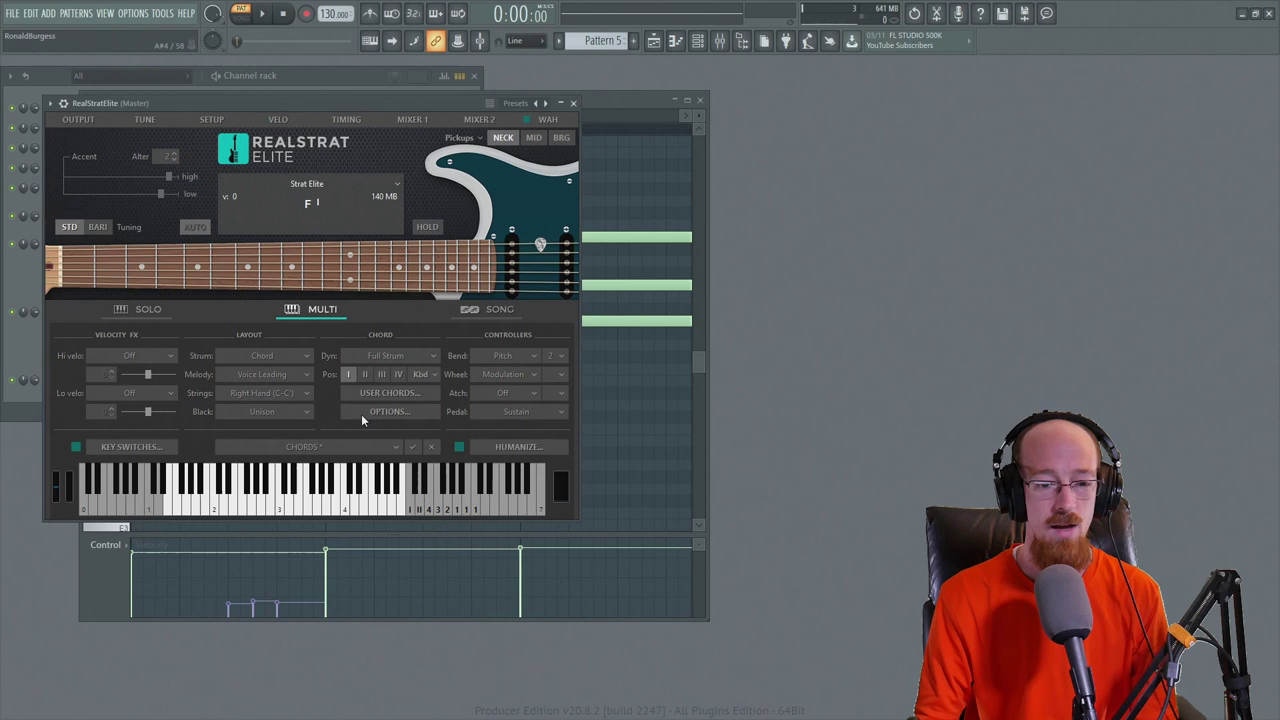
Place the RealStratElite plugin window beside the piano roll so both are fully visible.
click(631, 99)
scroll(177, 310, up, 4)
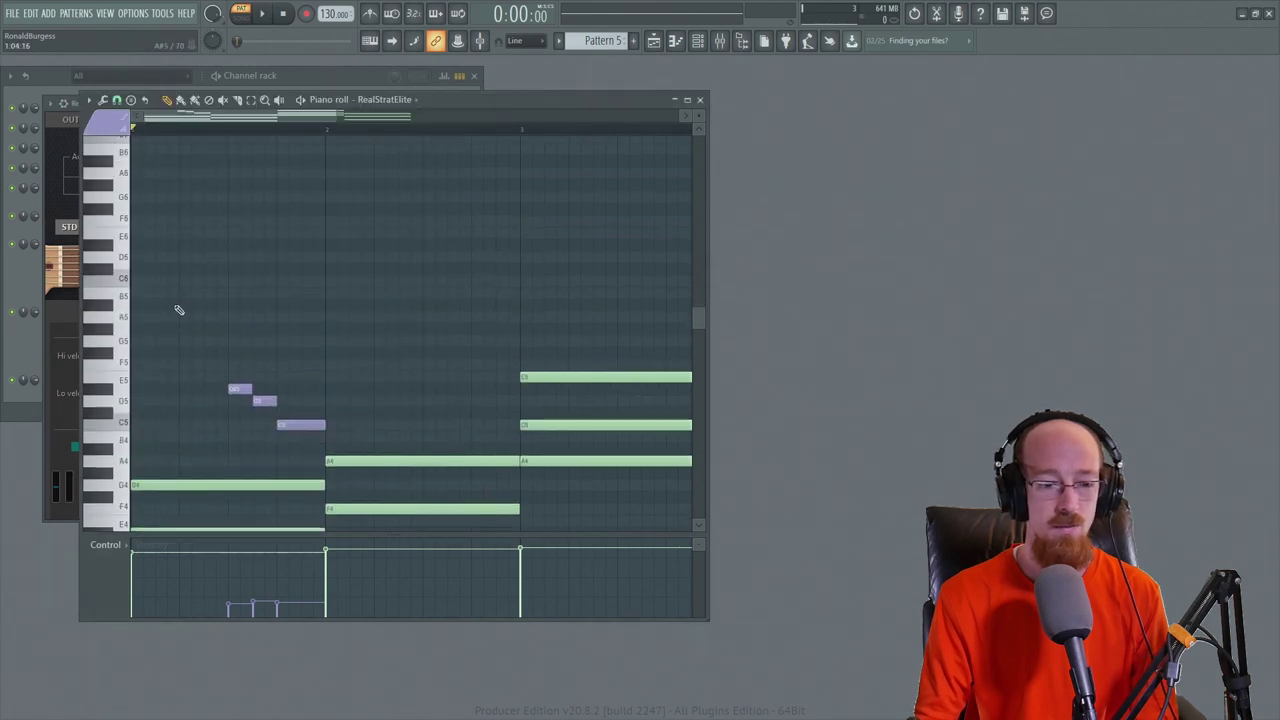
click(65, 103)
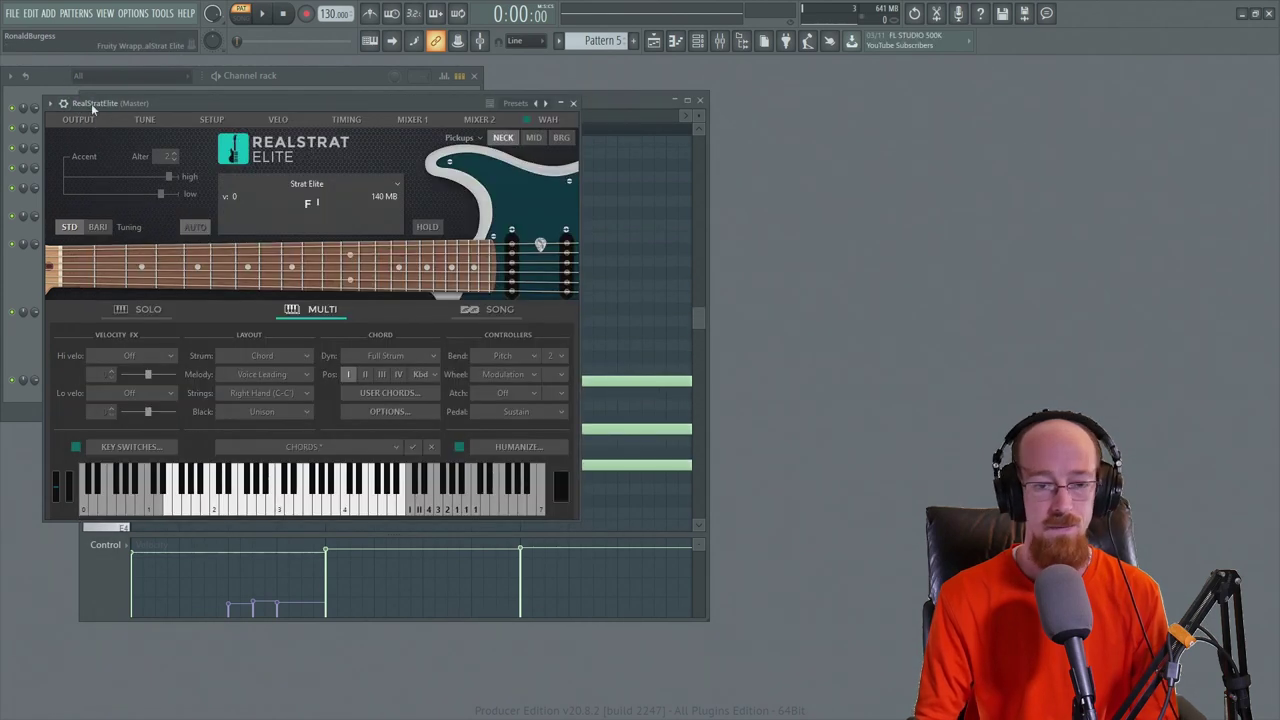
drag(91, 103, 779, 91)
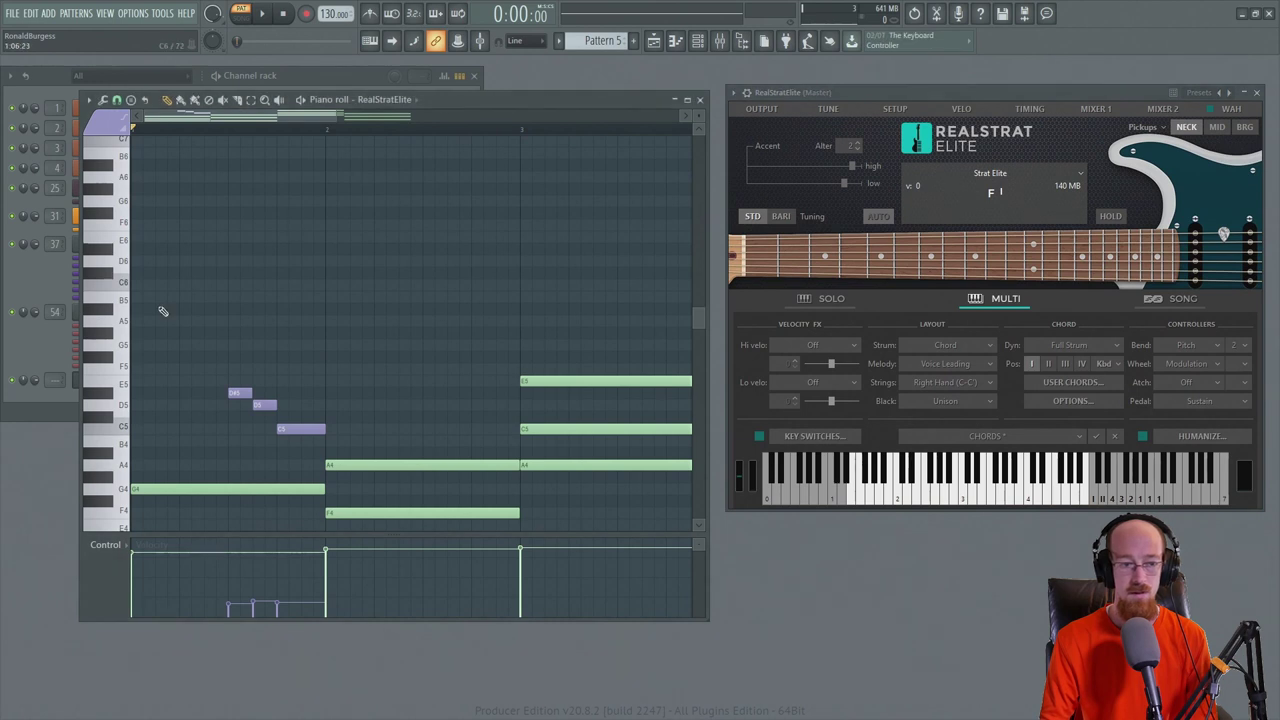
Draw ascending C7, D7 and E7 string-trigger notes in the second half of bar 2, shorten D7, and play from bar 2.
scroll(122, 203, up, 3)
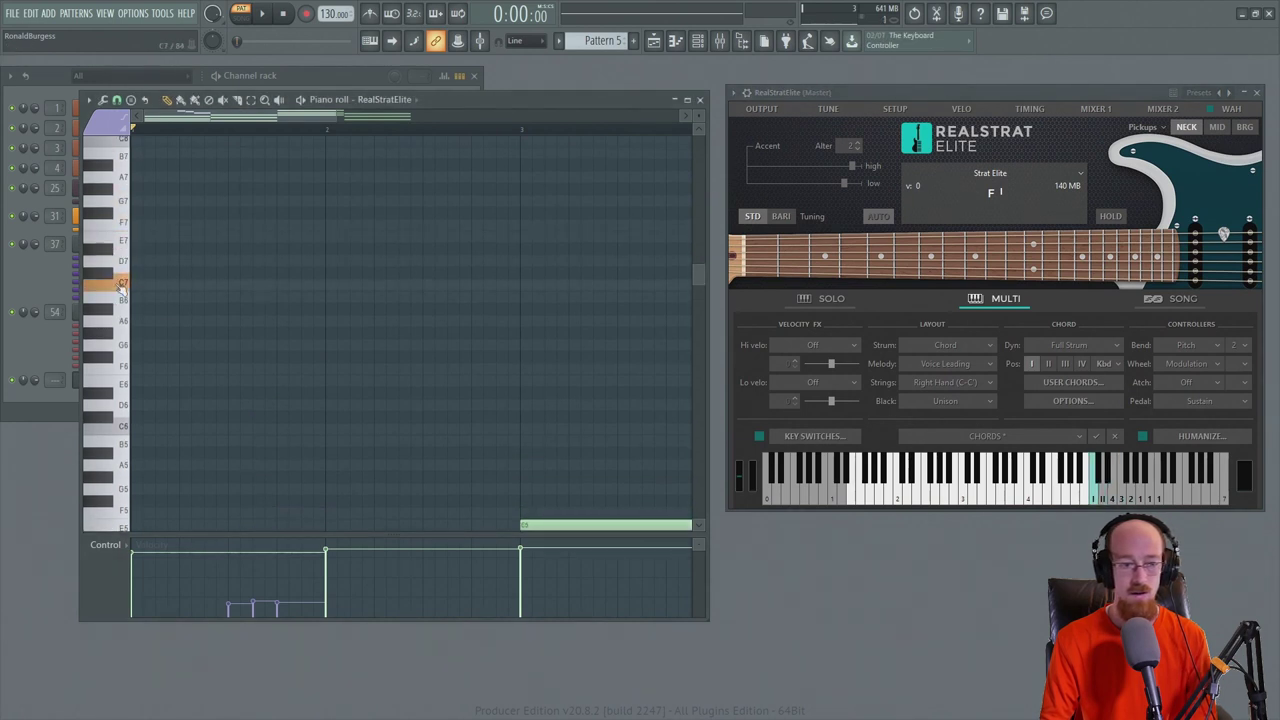
mouse_move(150, 286)
mouse_down()
mouse_move(450, 286)
mouse_move(439, 285)
mouse_up()
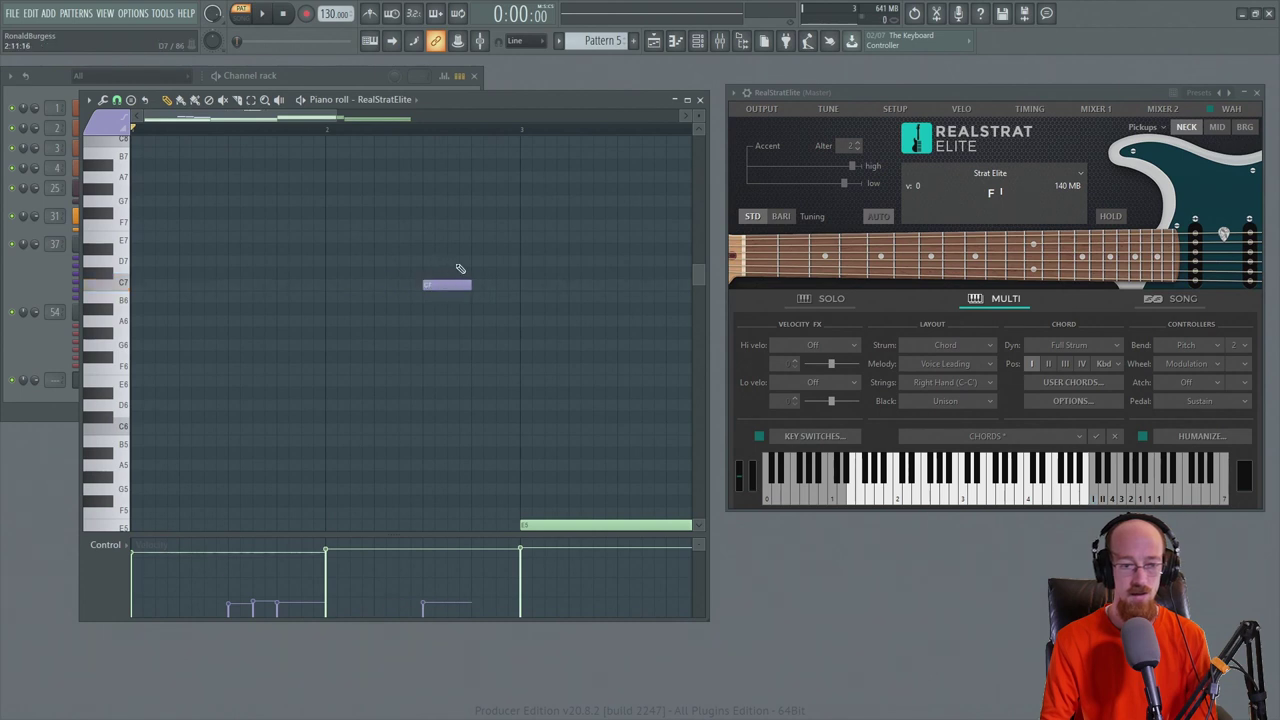
click(460, 261)
click(485, 238)
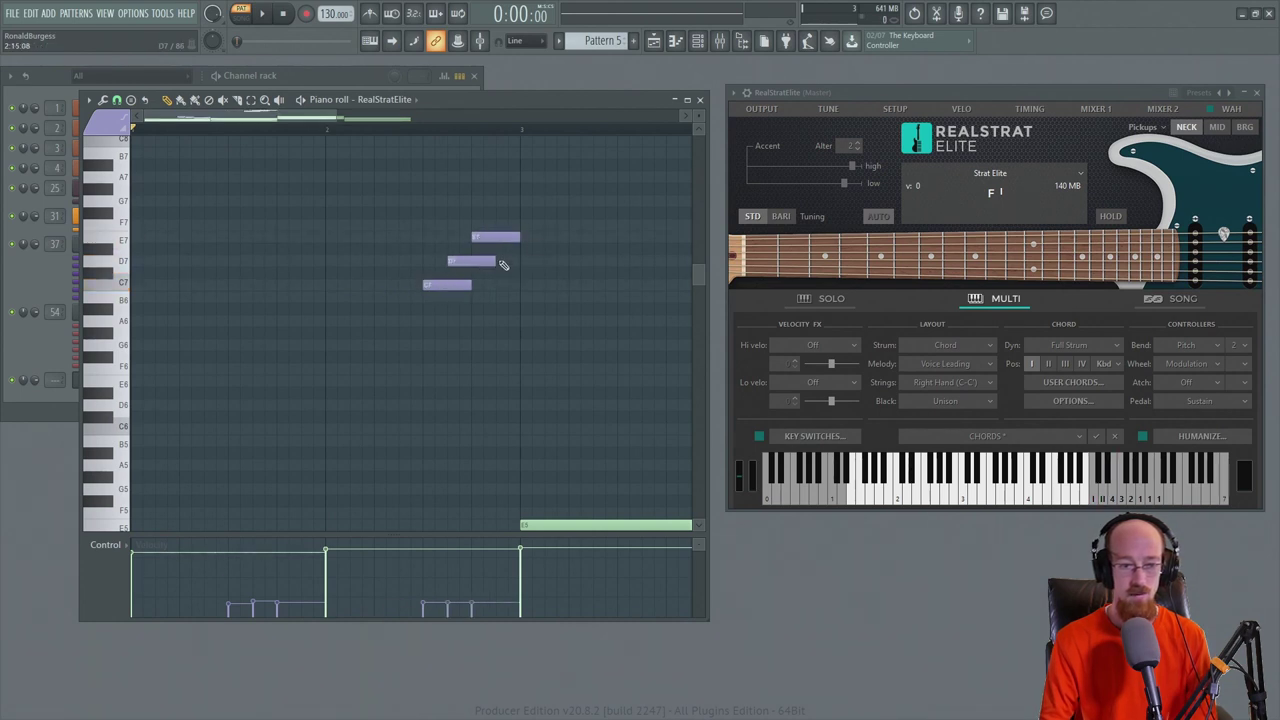
drag(477, 260, 471, 260)
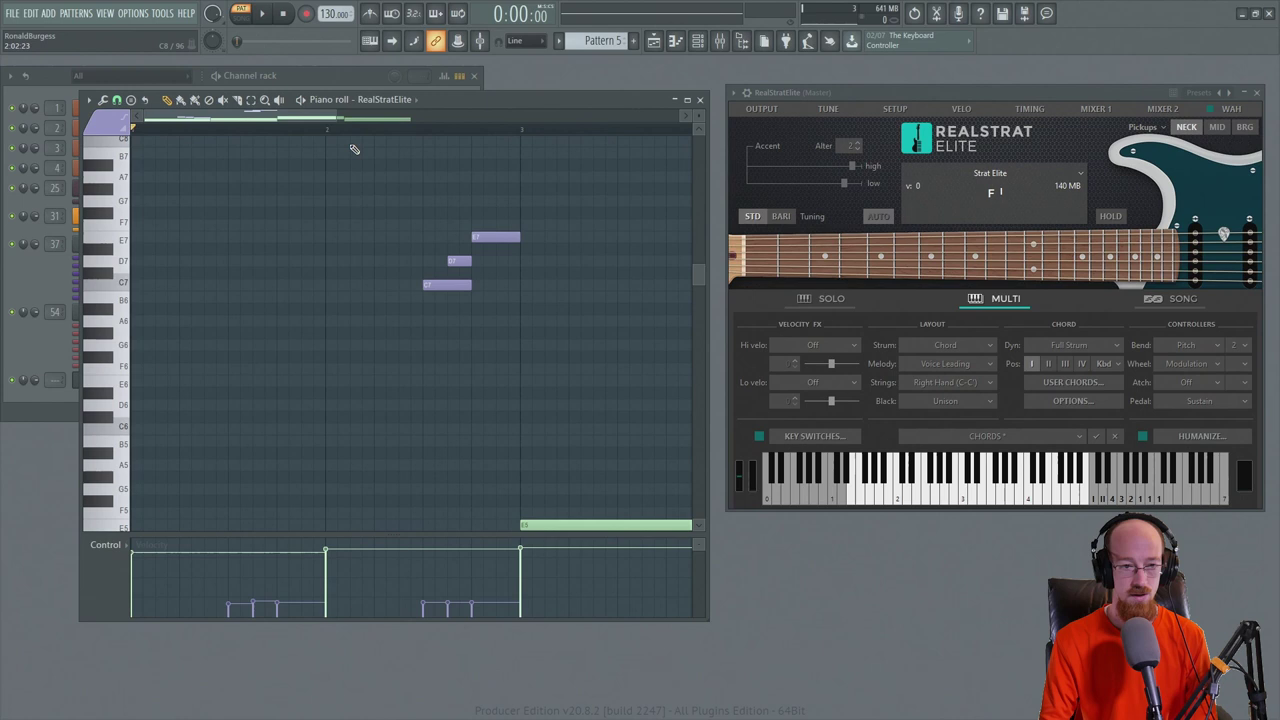
click(330, 130)
key(space)
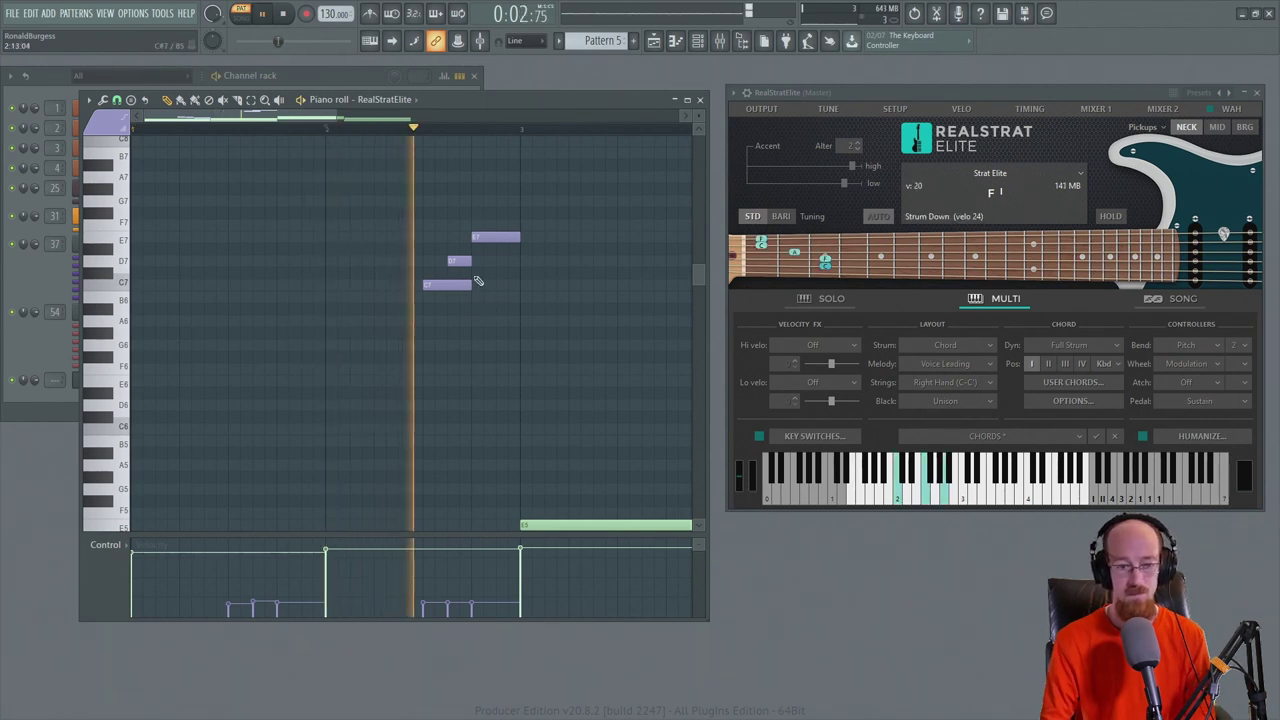
key(space)
Raise the velocity of the C7, D7 and E7 notes nearly to chord level, assign them to colour group 9, and play bar 2.
key(ctrl+a)
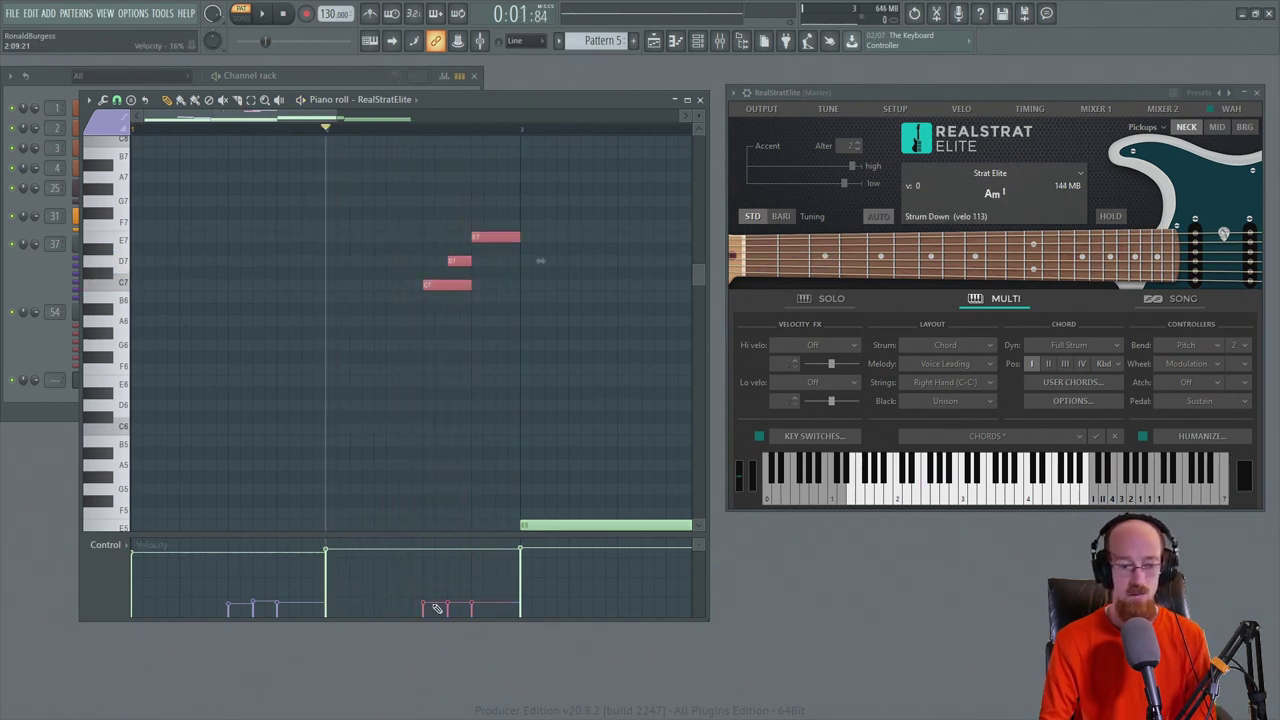
click(436, 583)
mouse_move(436, 583)
mouse_down()
mouse_move(507, 570)
mouse_move(474, 557)
mouse_up()
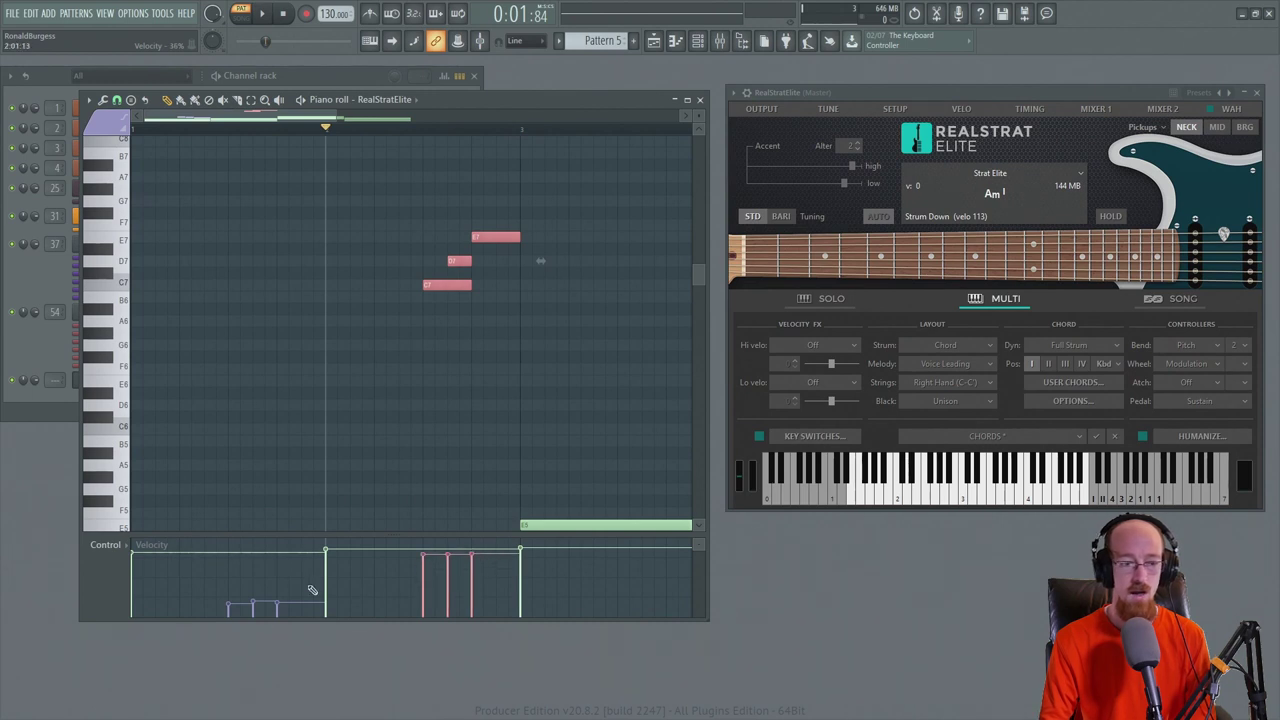
click(107, 126)
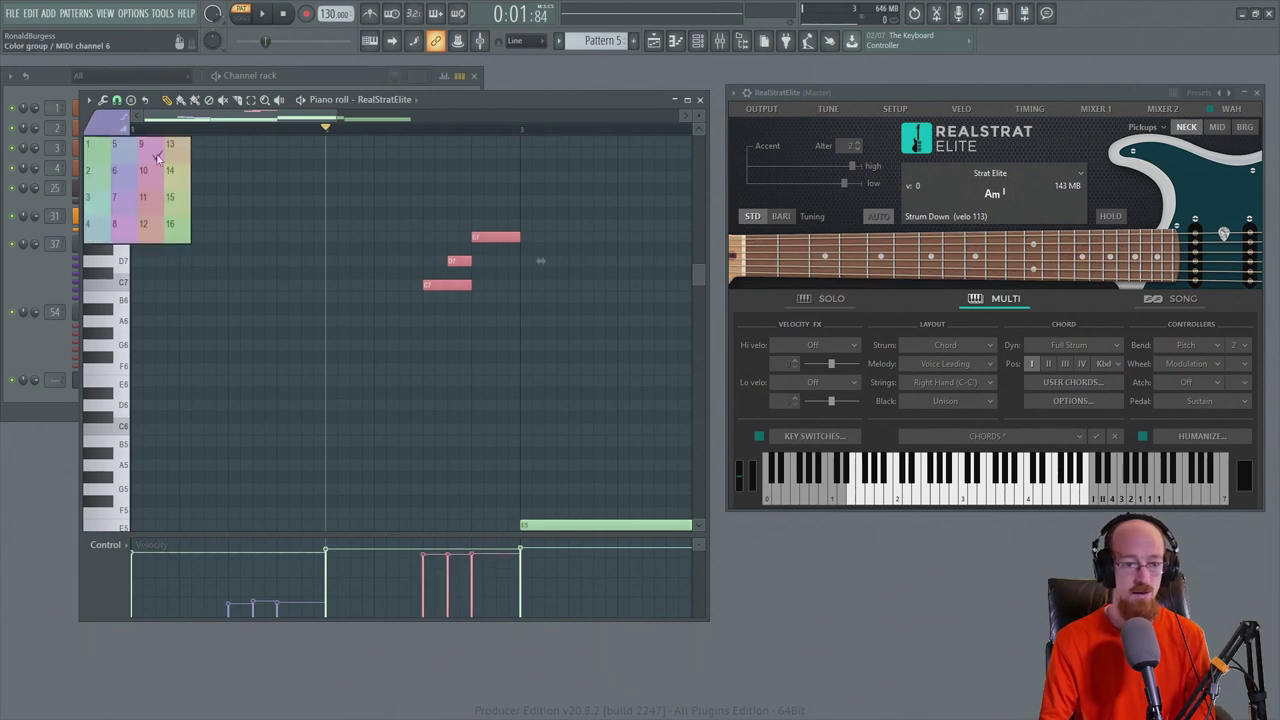
click(157, 158)
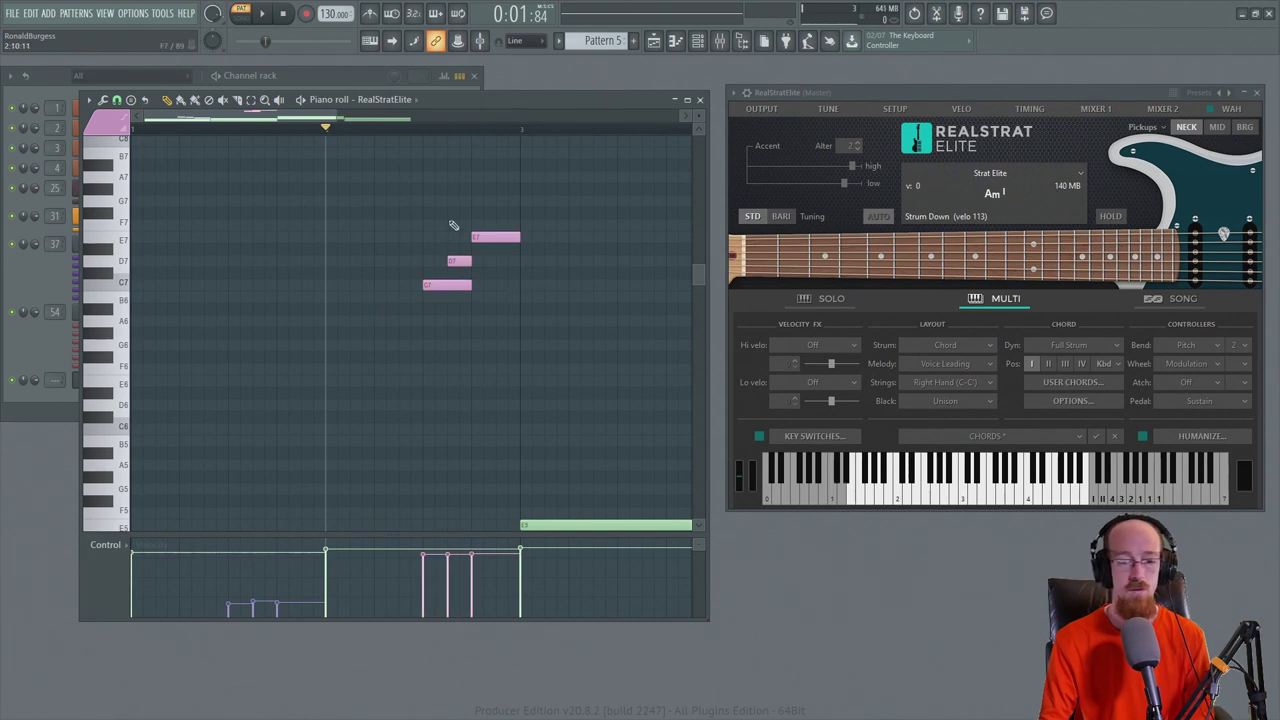
key(space)
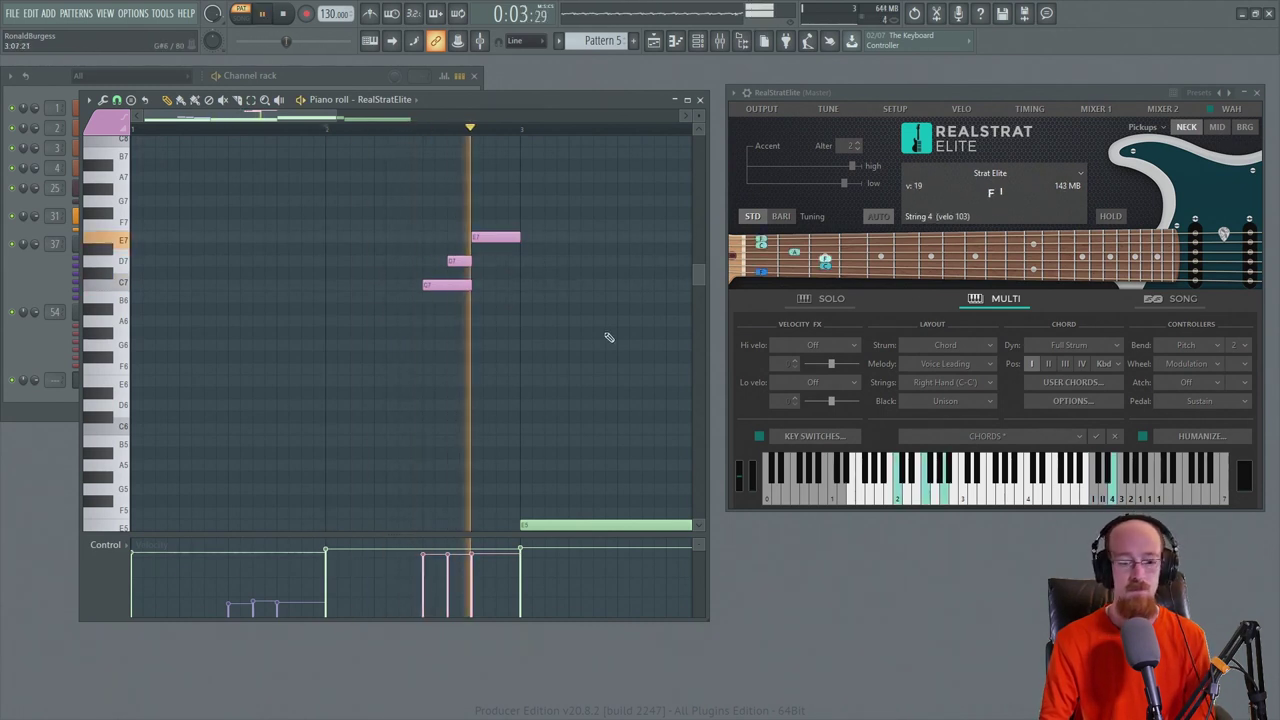
key(space)
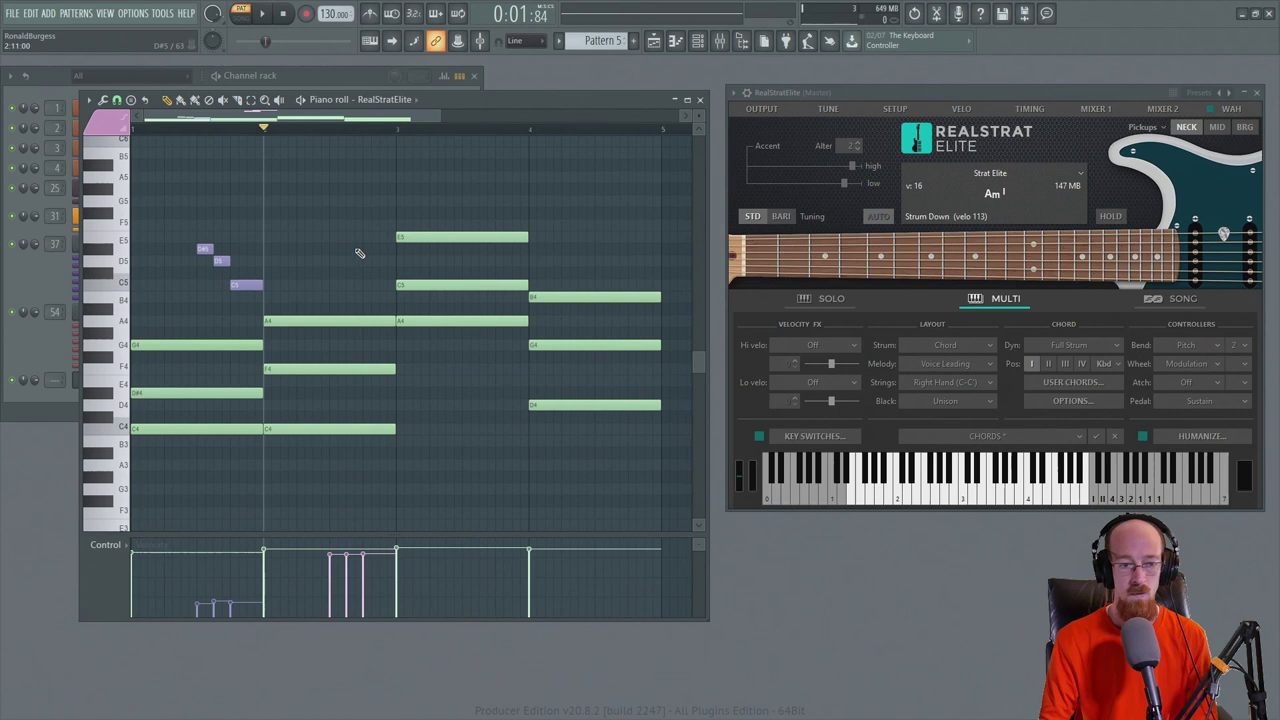
Draw short D7, E7 and C7 string-trigger notes in the second half of bar 3.
scroll(385, 290, up, 10)
ctrl+scroll(305, 222, up, 2)
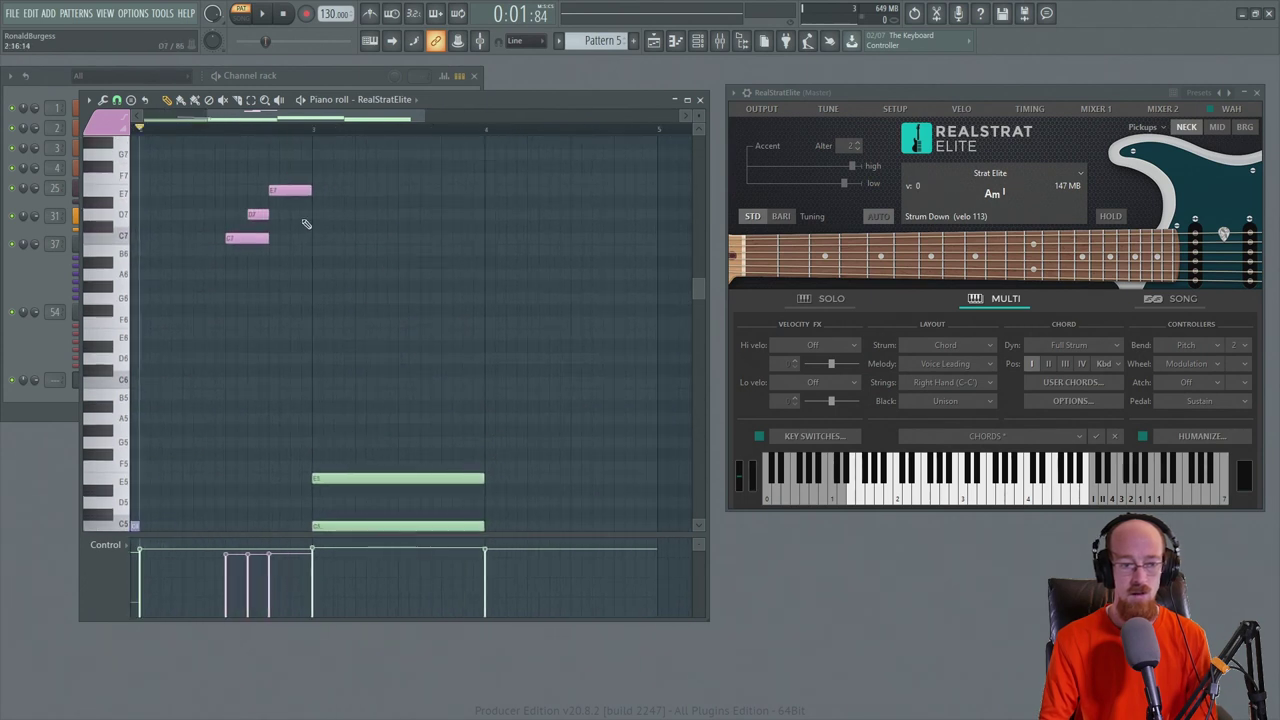
click(406, 214)
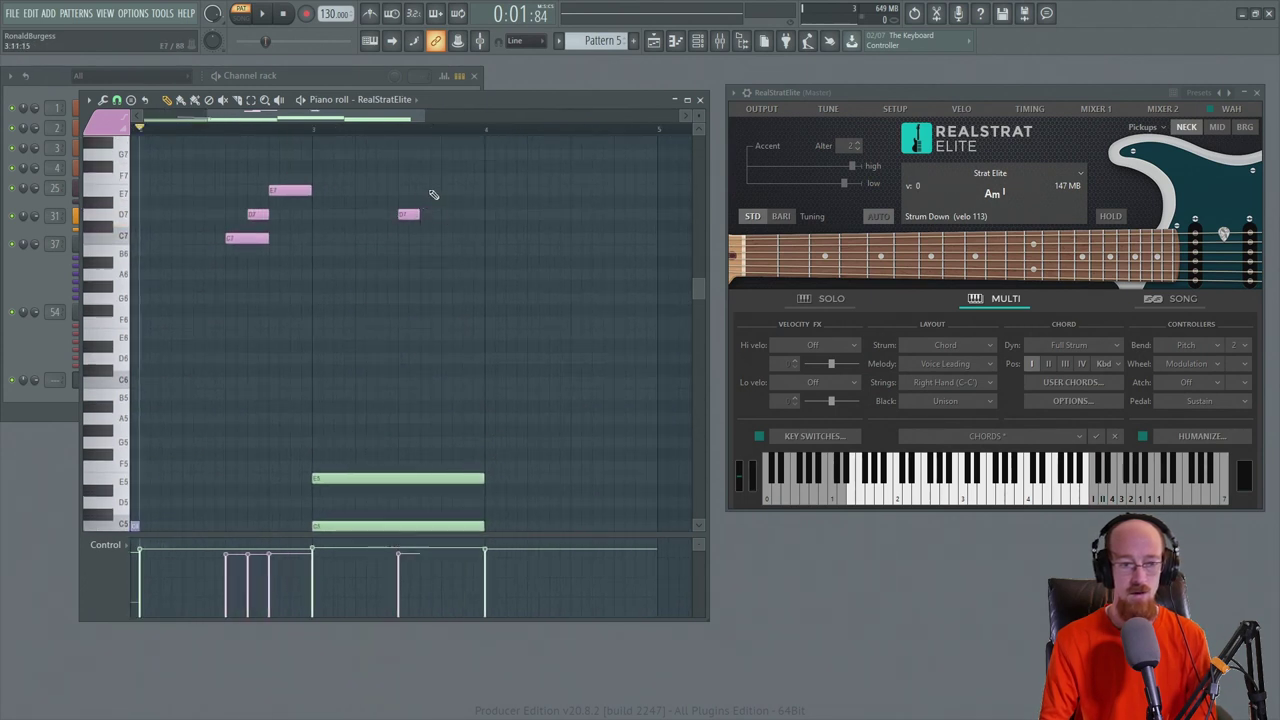
click(428, 190)
click(450, 238)
Draw C7, D7 and a longer E7 string-trigger note in the second half of bar 4, and play the pattern.
scroll(544, 245, right, 2)
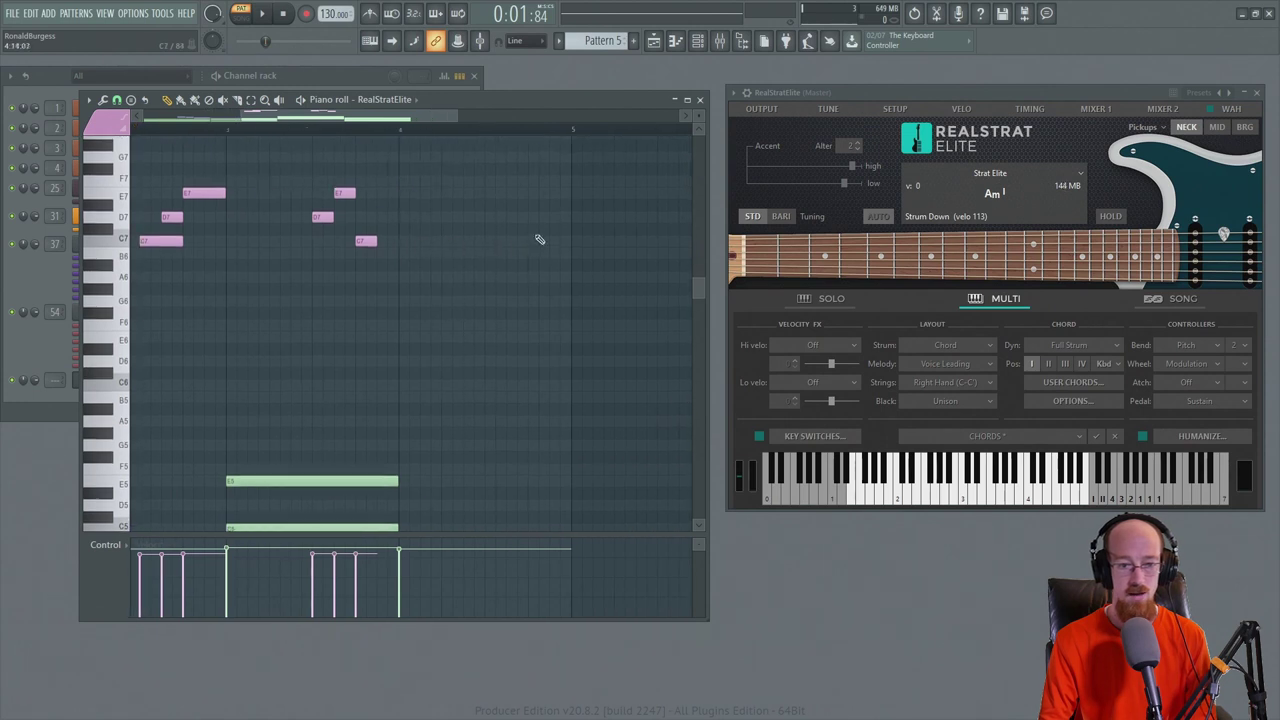
click(494, 240)
click(516, 216)
click(538, 192)
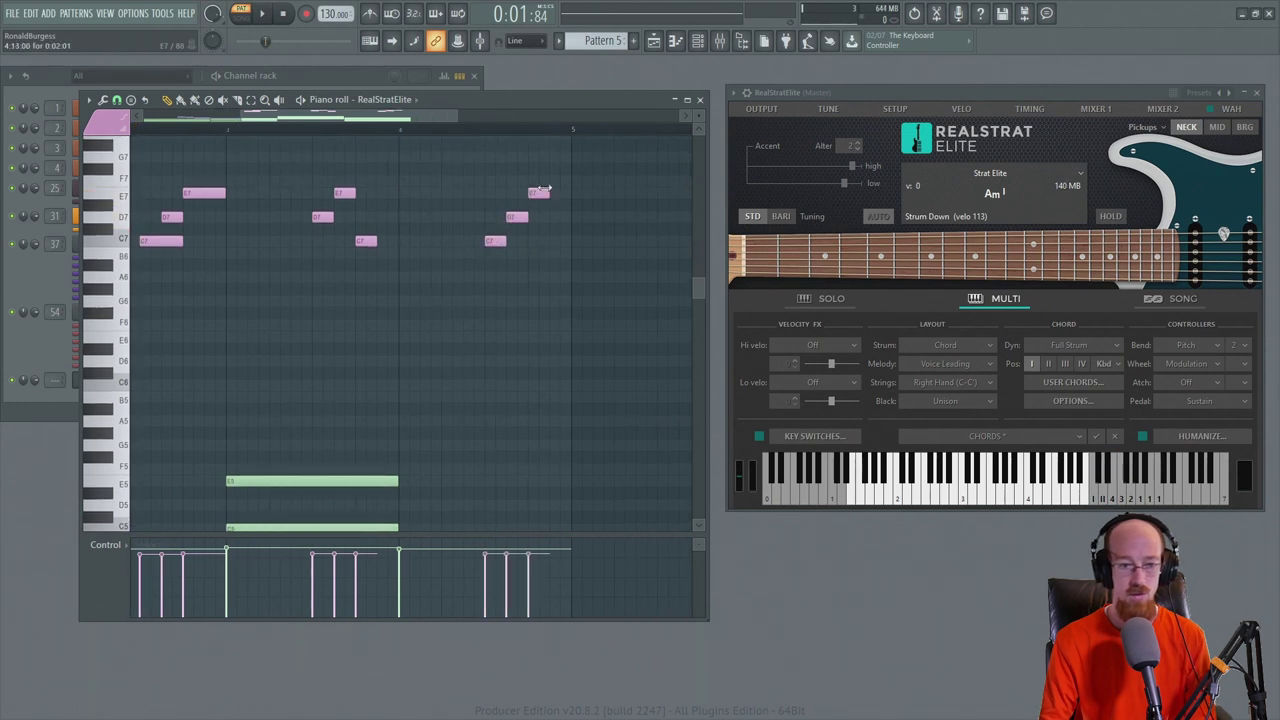
key(space)
scroll(420, 305, down, 2)
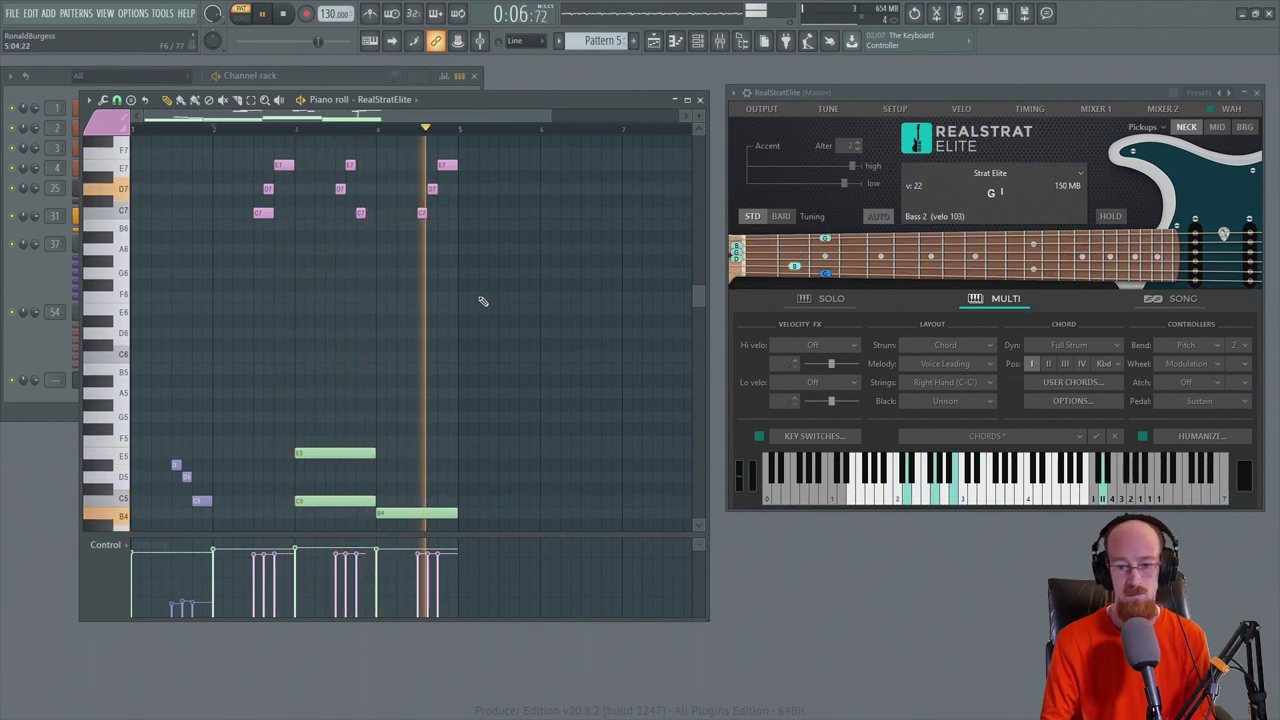
key(space)
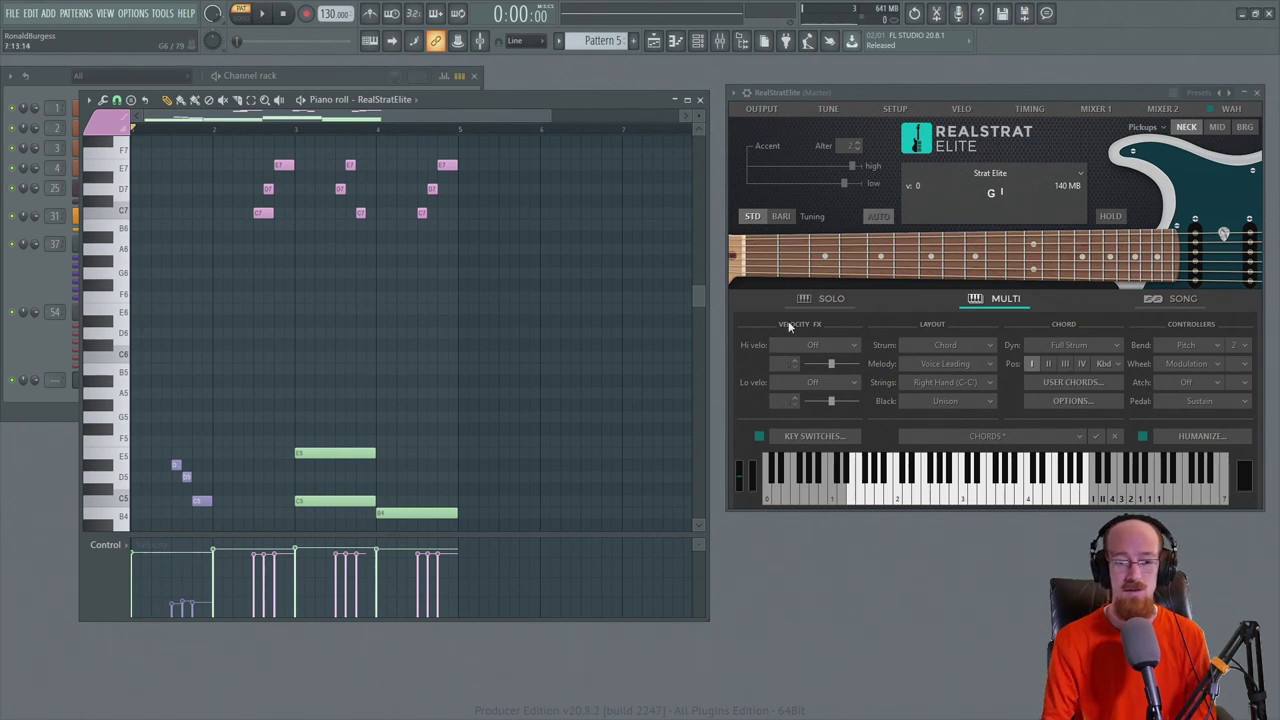
Set the black-key layout to Strum, draw a D#3 strum-trigger note on beat 2 of bar 1, and play it.
click(932, 402)
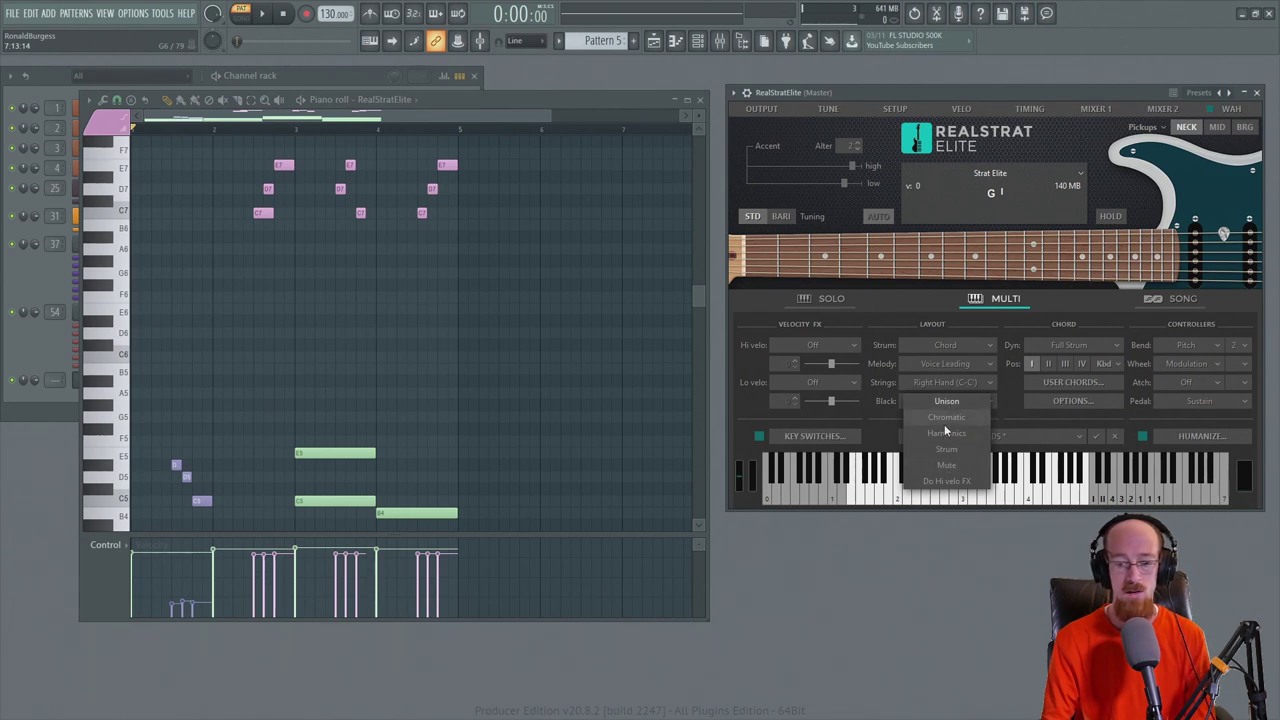
click(947, 450)
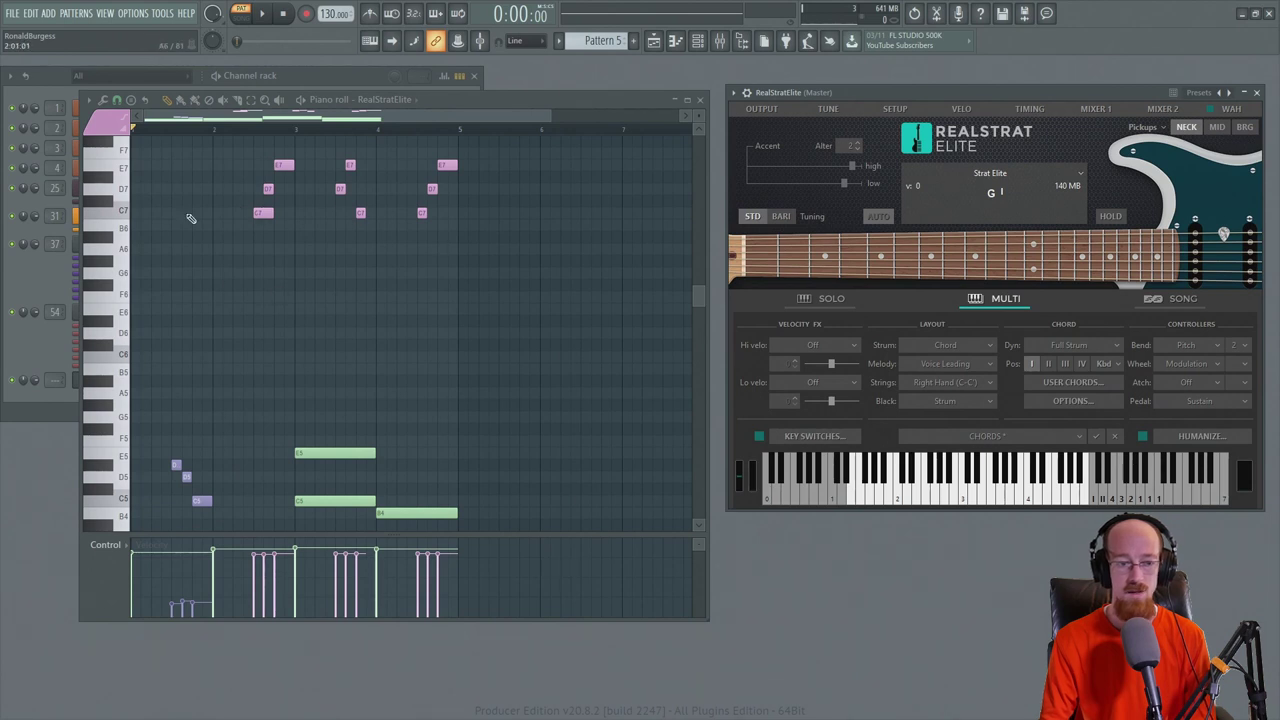
scroll(223, 300, down, 10)
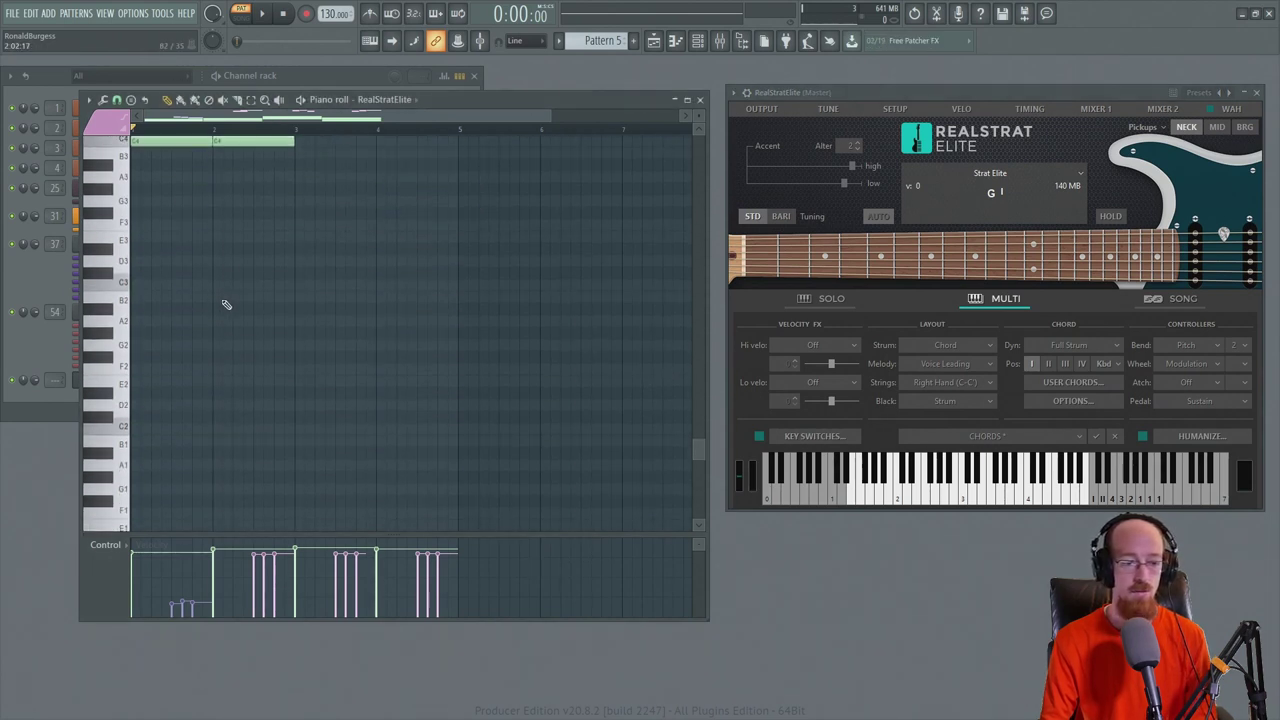
scroll(221, 246, up, 3)
scroll(221, 246, up, 5)
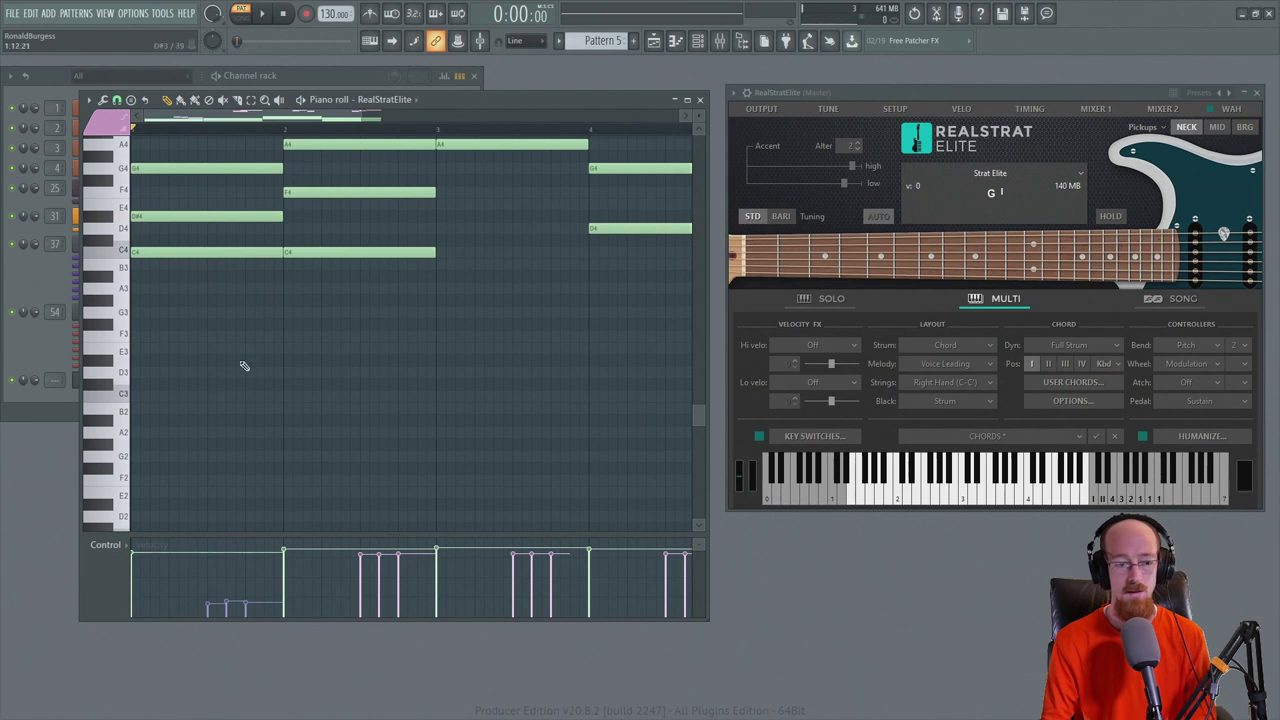
scroll(113, 443, up, 3)
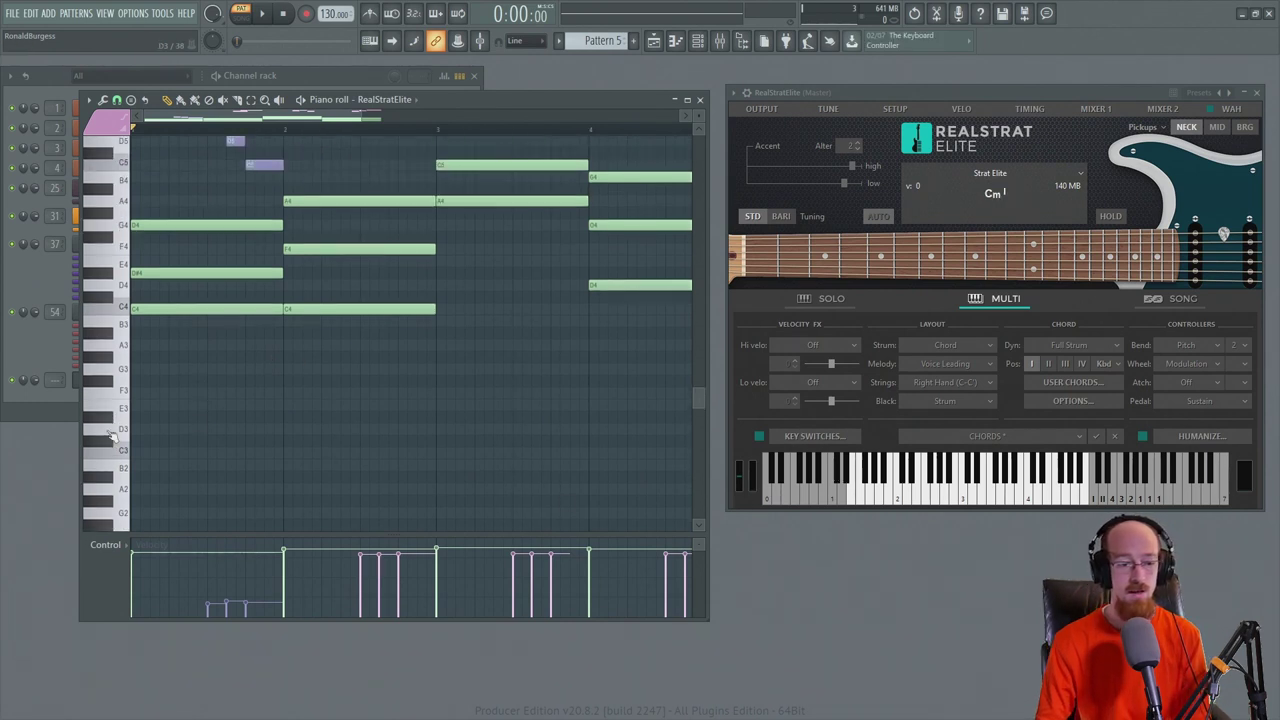
click(174, 418)
drag(314, 417, 195, 421)
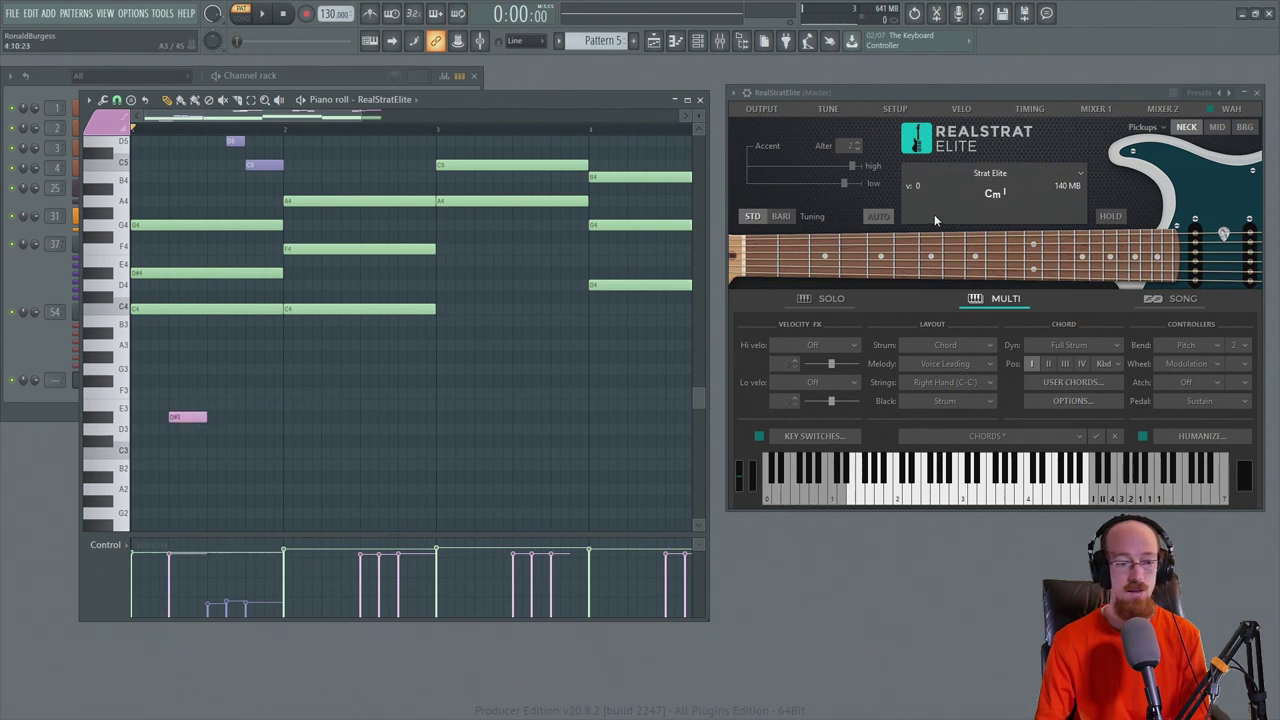
key(space)
key(space)
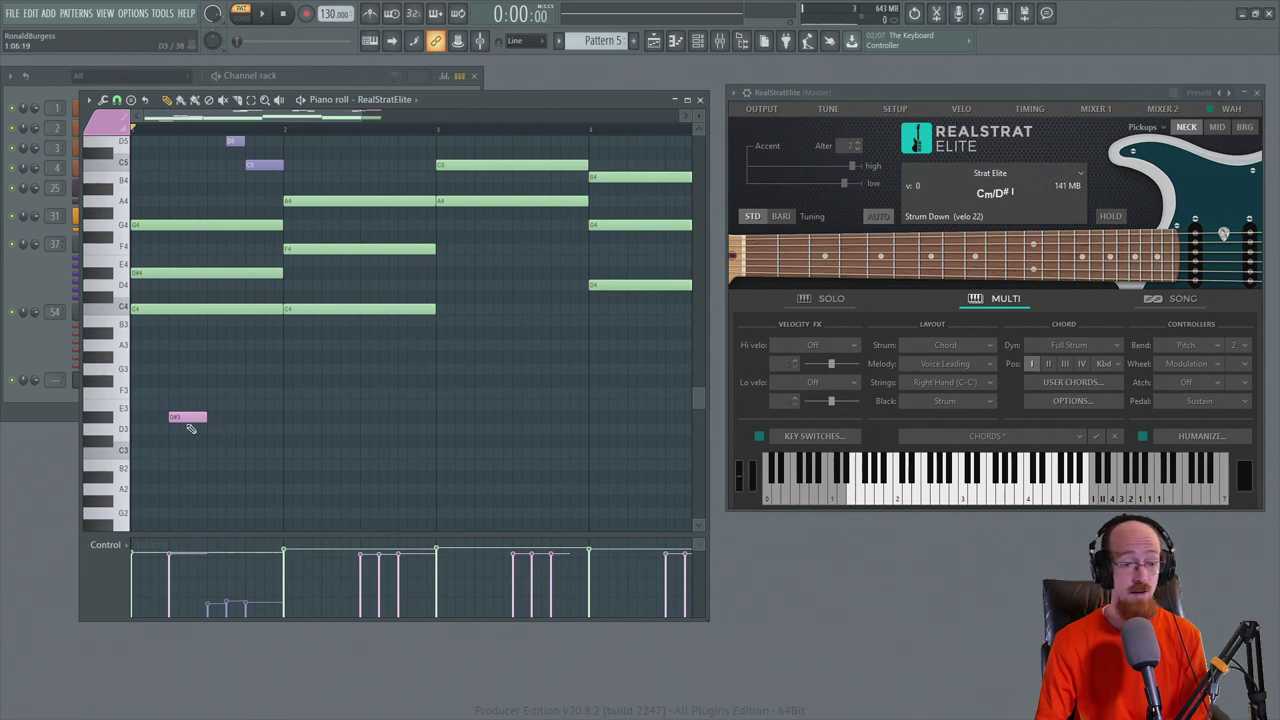
Add a D3 strum-trigger note in beat 2 of bar 1 and a short D#3 at the bar's end, and play the bar.
click(196, 429)
key(space)
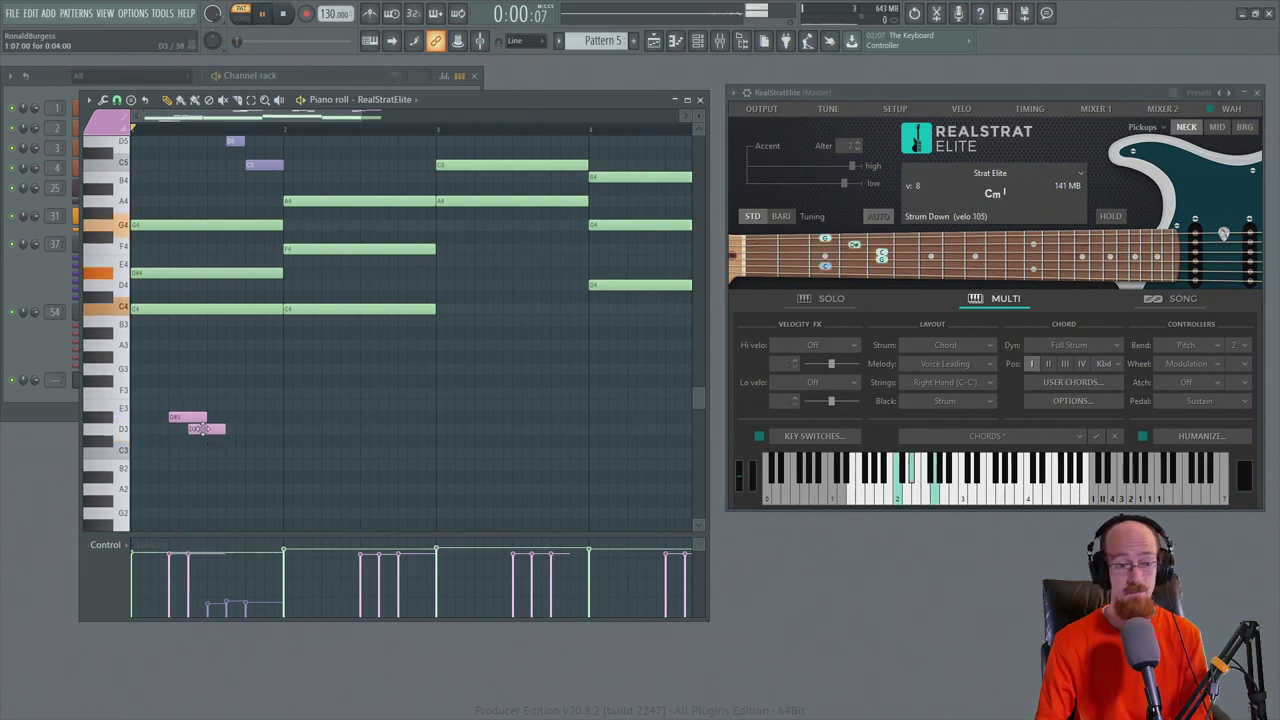
key(space)
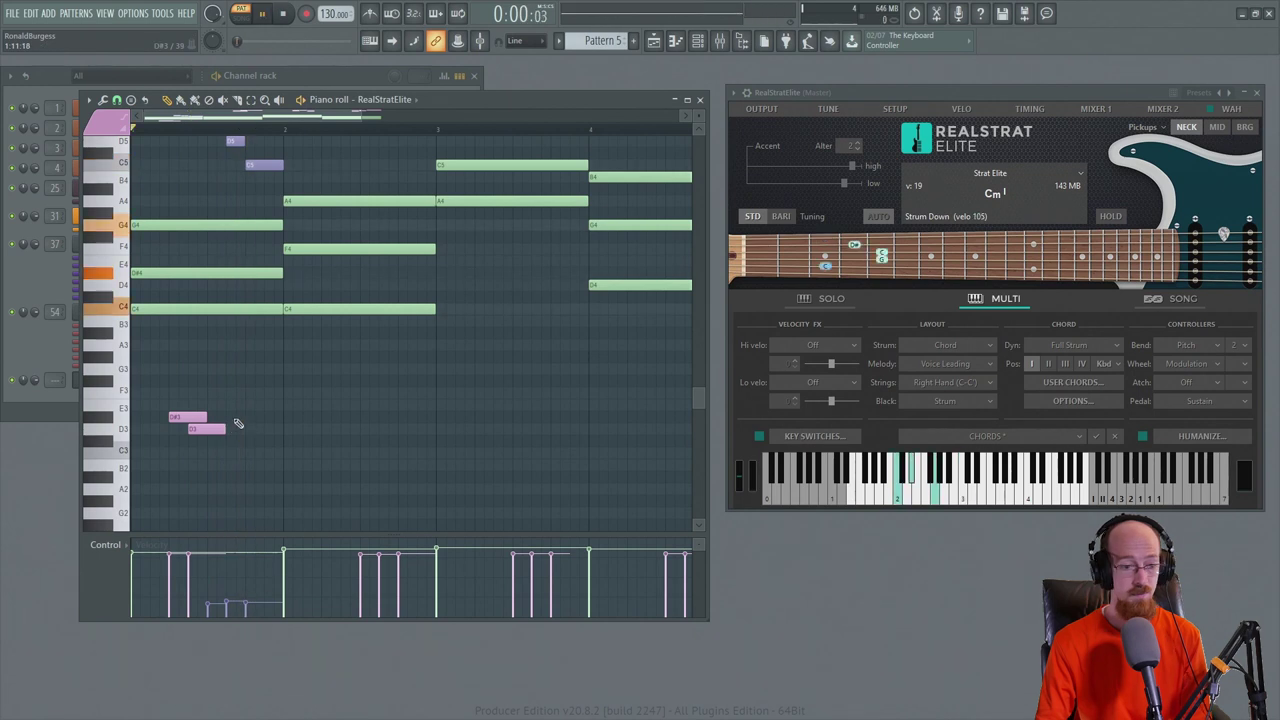
click(252, 417)
key(space)
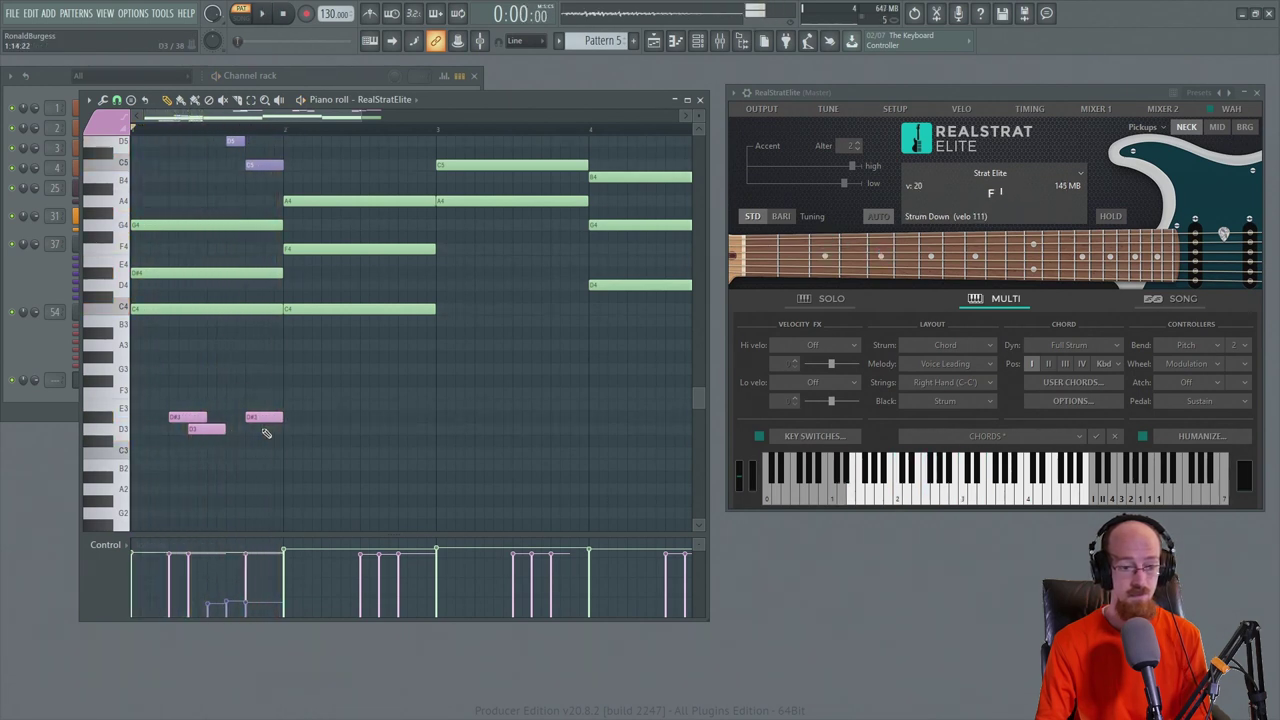
drag(262, 418, 281, 420)
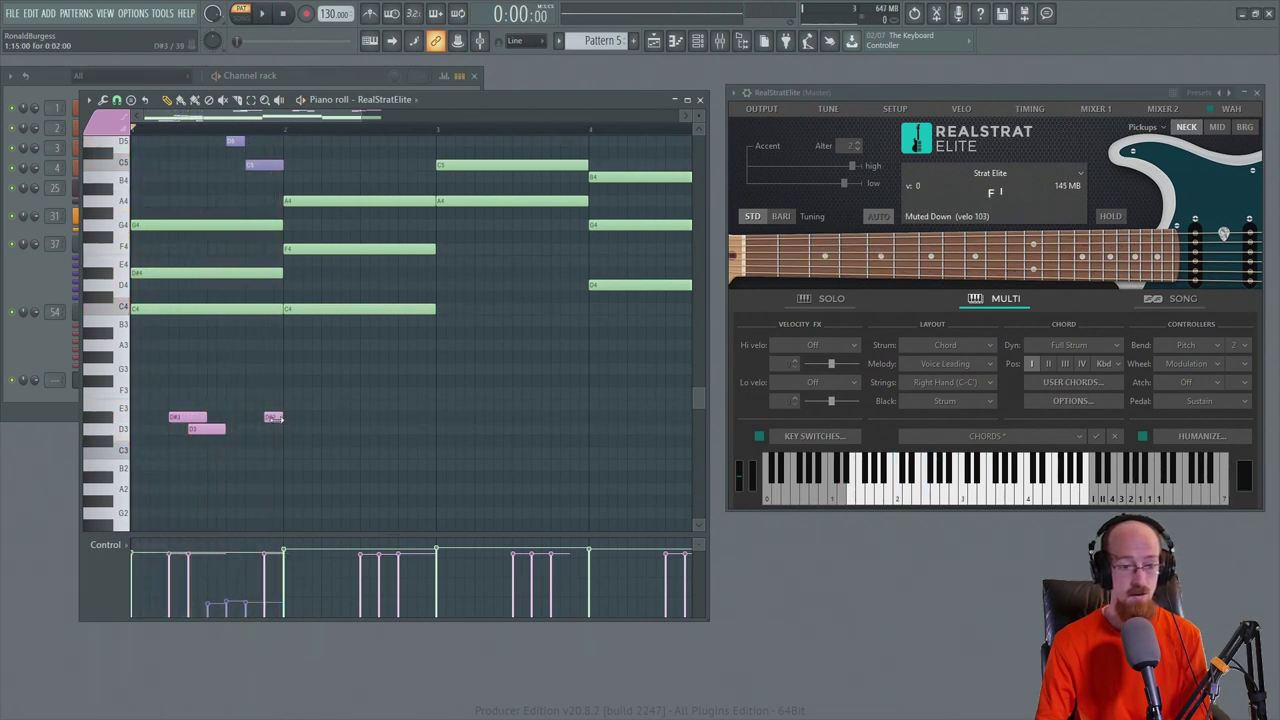
key(space)
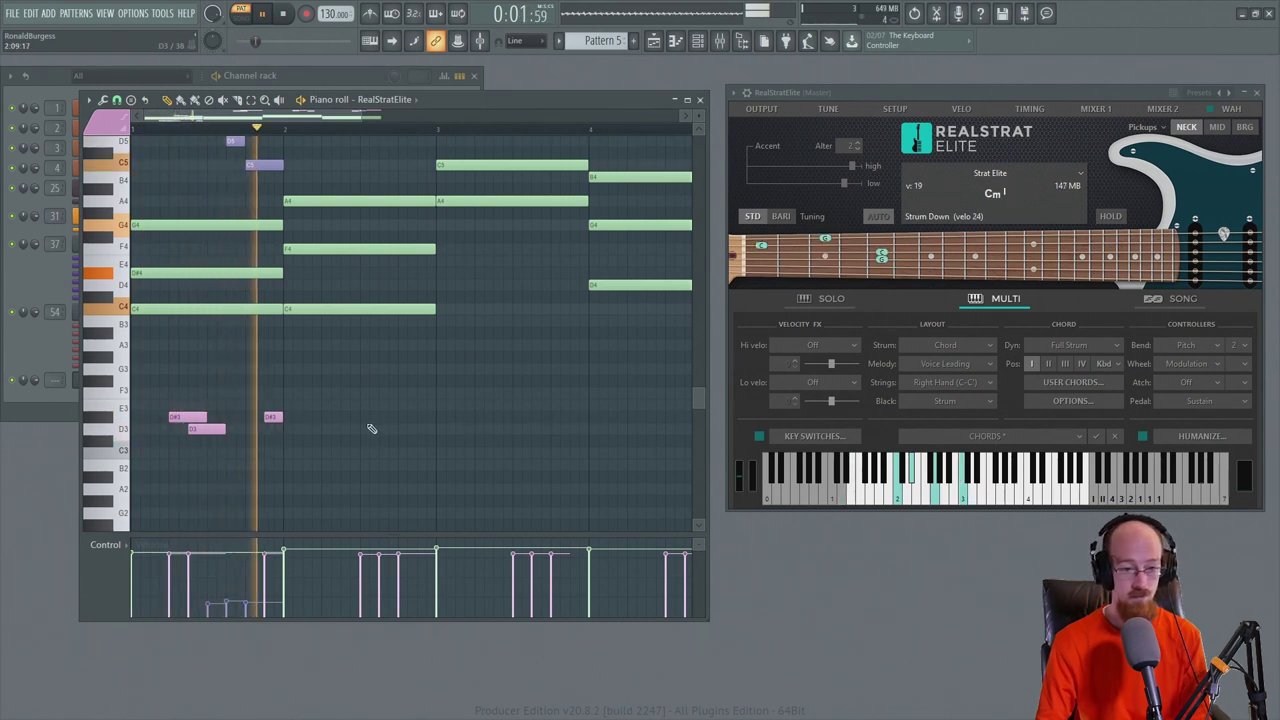
key(space)
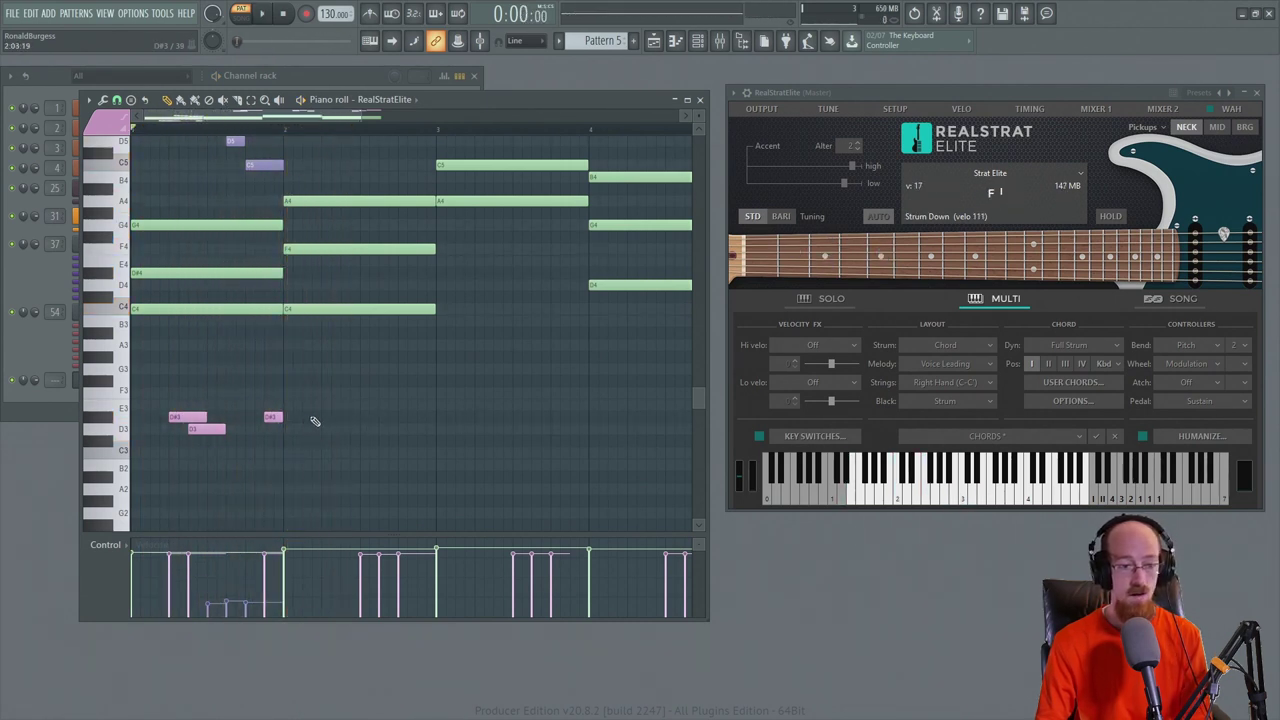
Duplicate the bar 1 strum triggers into bar 2, fill the gap with short D#3 and D3 notes, and play the pattern.
drag(175, 401, 346, 416)
key(ctrl+b)
click(382, 414)
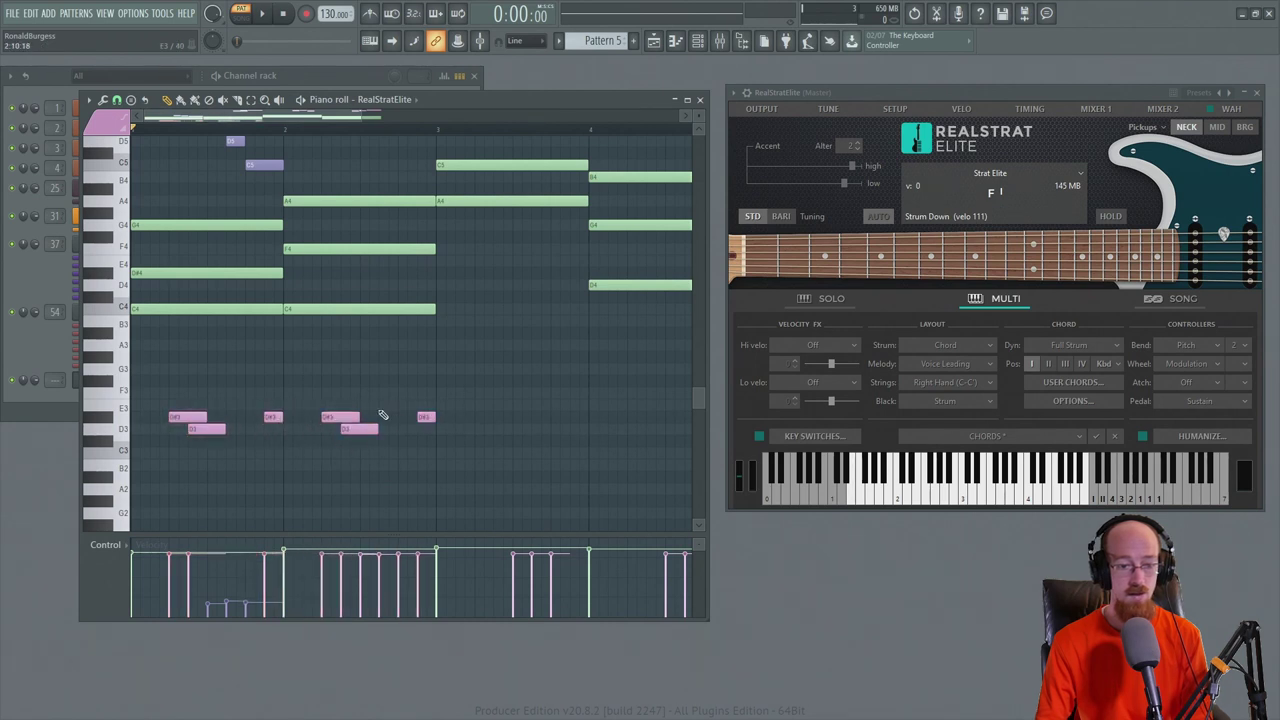
click(387, 418)
click(408, 430)
key(space)
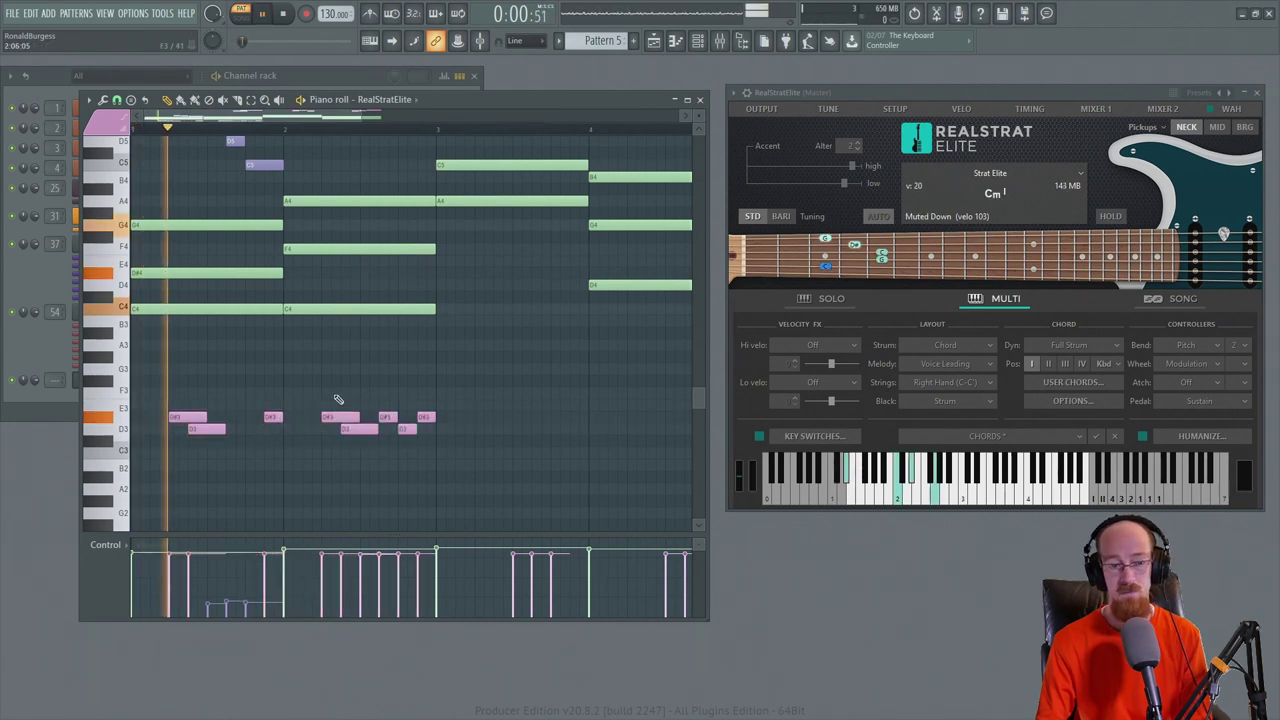
scroll(318, 395, down, 1)
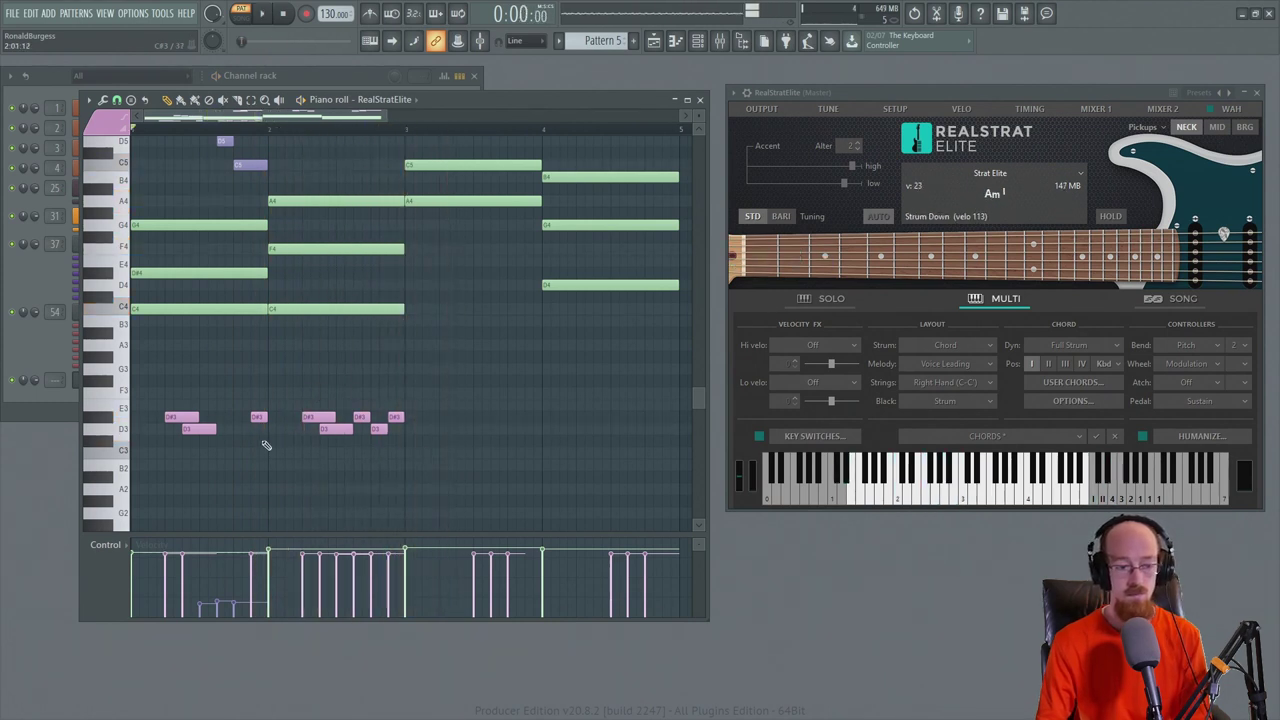
key(space)
Duplicate the strum-trigger notes of bars 1 and 2 into bars 3 and 4.
drag(160, 390, 403, 470)
key(ctrl+b)
scroll(329, 357, up, 2)
key(space)
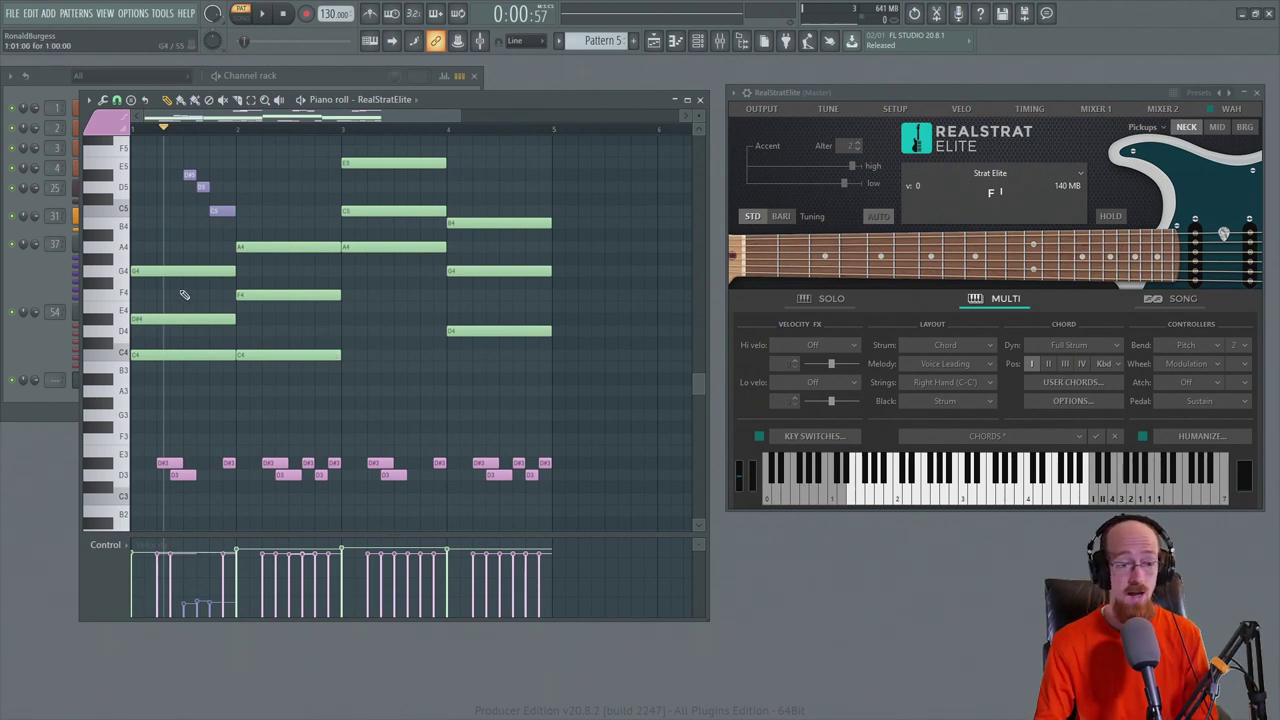
drag(163, 372, 166, 262)
drag(268, 356, 274, 203)
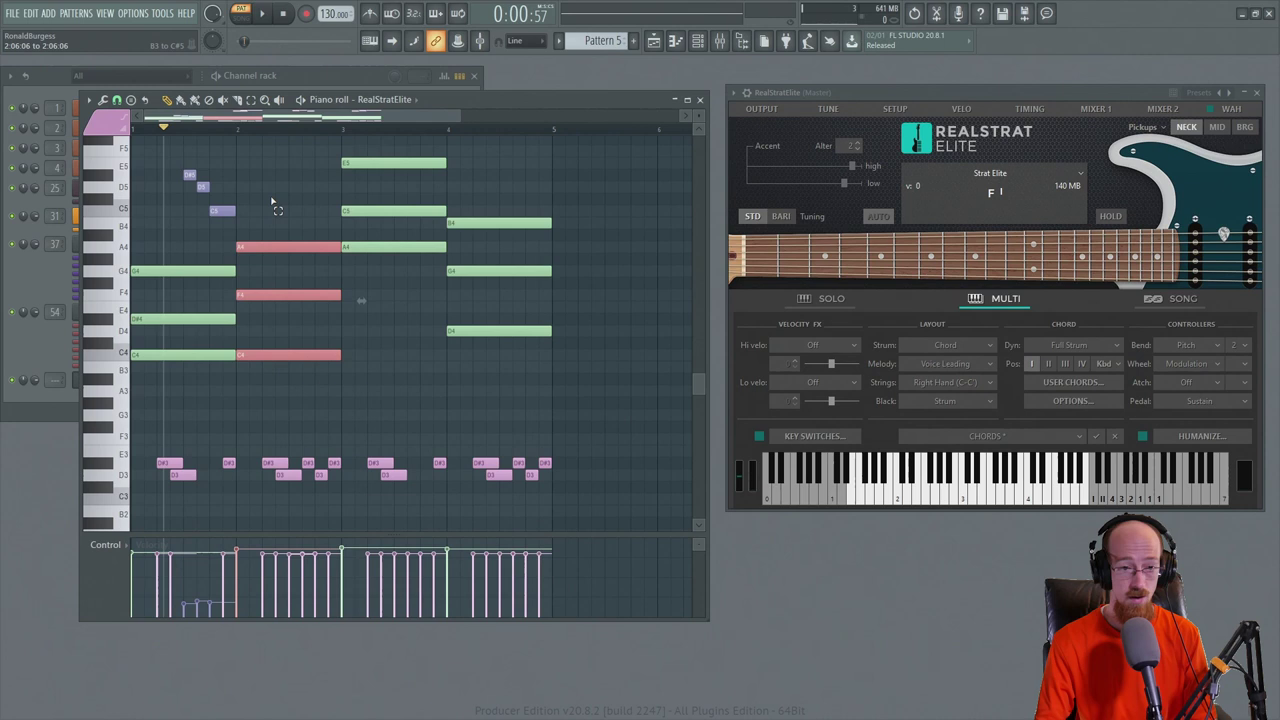
mouse_move(335, 247)
mouse_down()
mouse_move(440, 160)
mouse_move(335, 247)
mouse_up()
drag(494, 194, 545, 380)
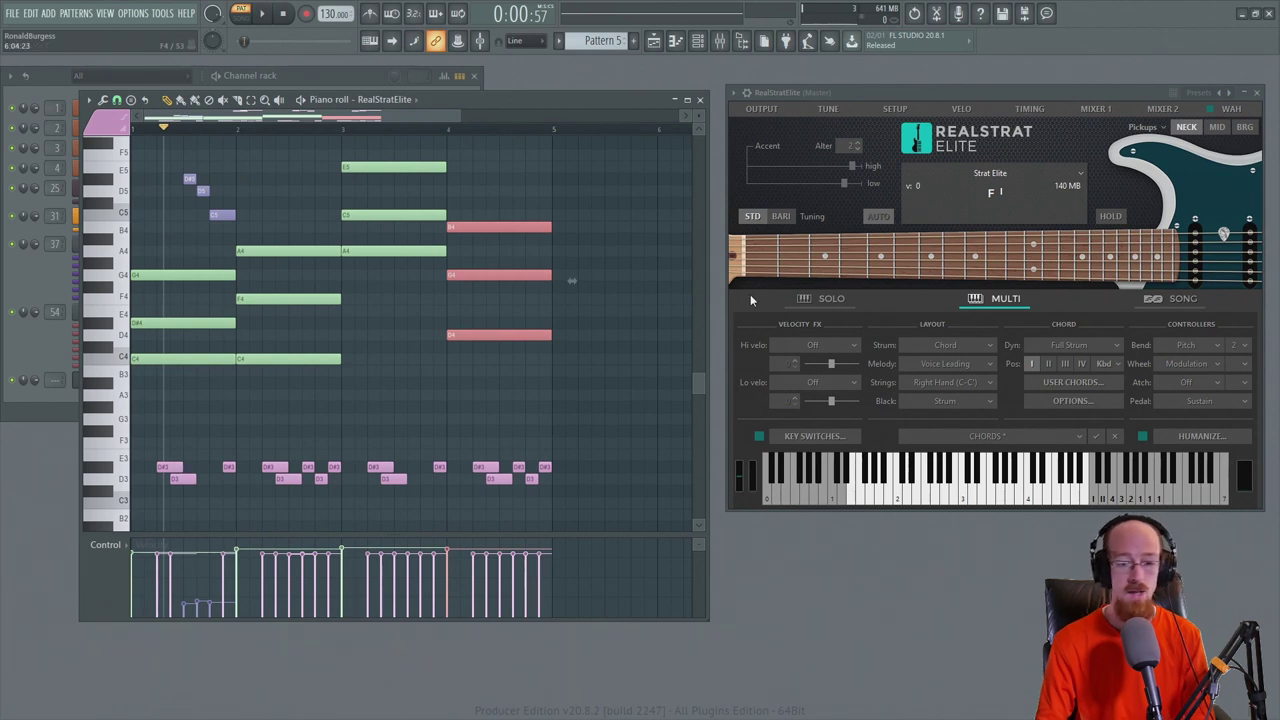
Open RealStratElite's key switch settings and assign Slow strum to the C0 key.
click(812, 437)
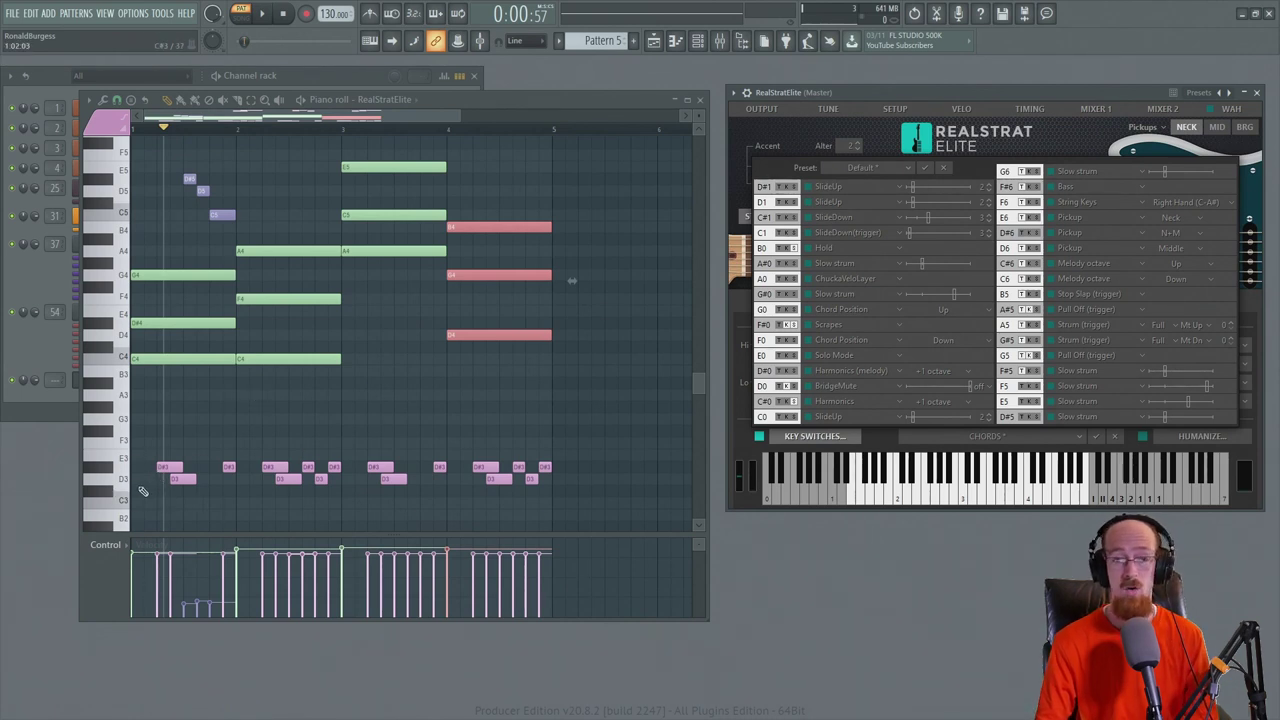
click(834, 420)
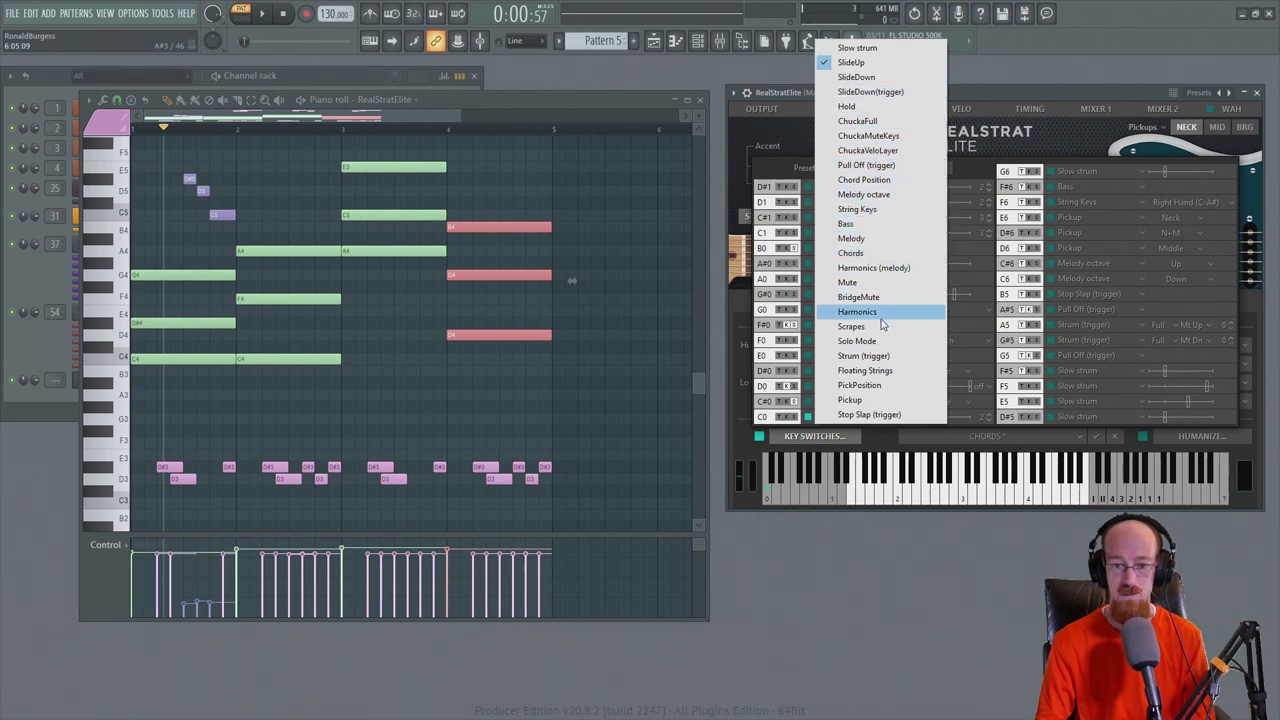
click(887, 50)
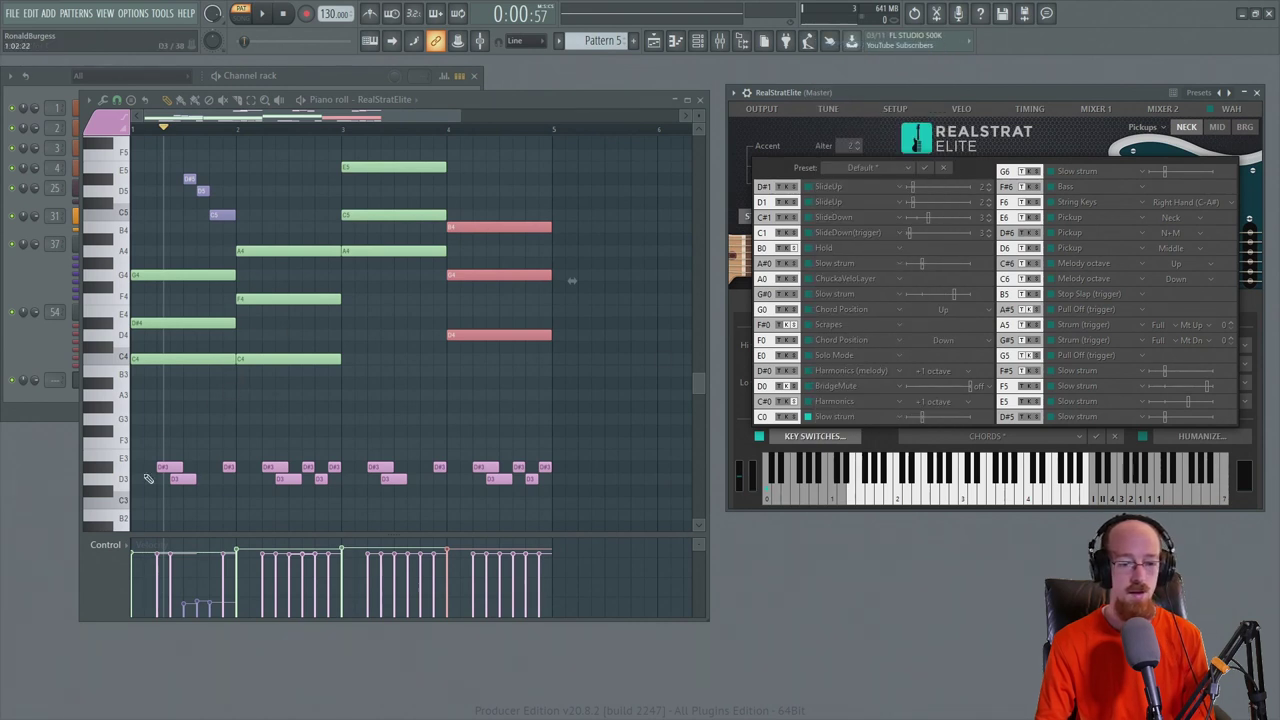
Draw a short C2 key-switch note on beat 2 of bar 1, assign it to colour group 14, raise its velocity, and play bar 1.
drag(696, 382, 698, 398)
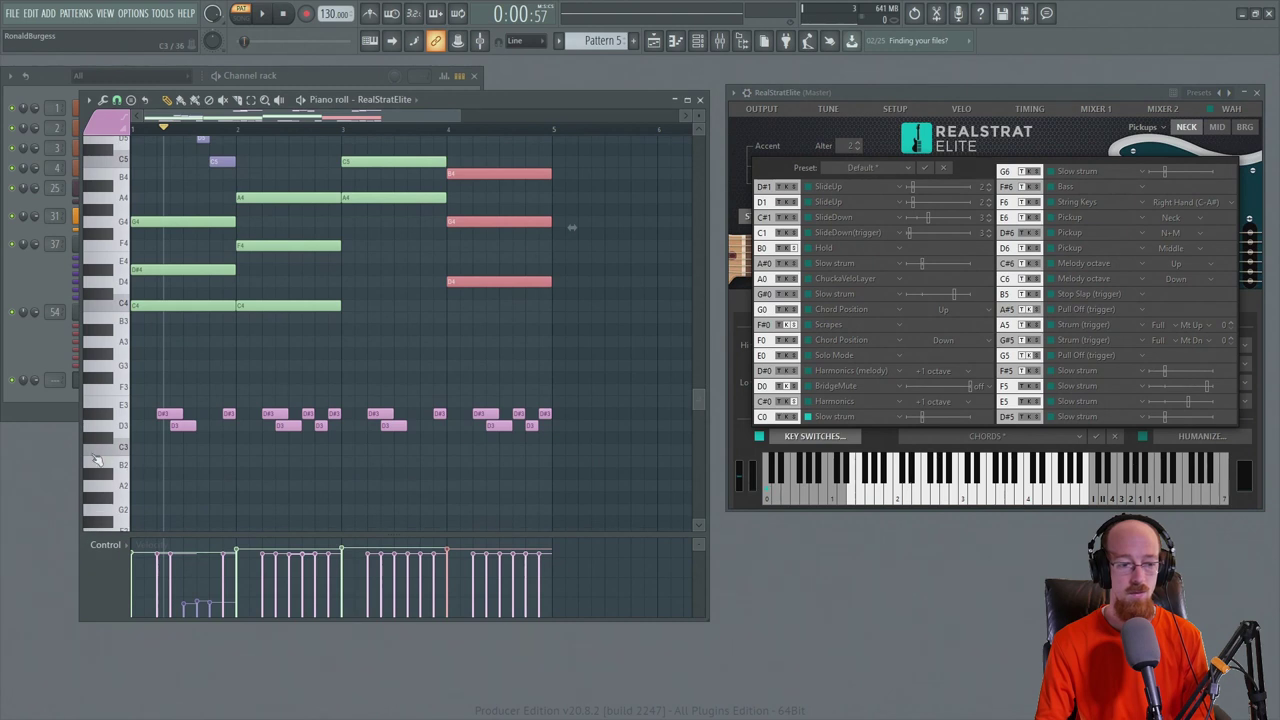
scroll(95, 458, down, 4)
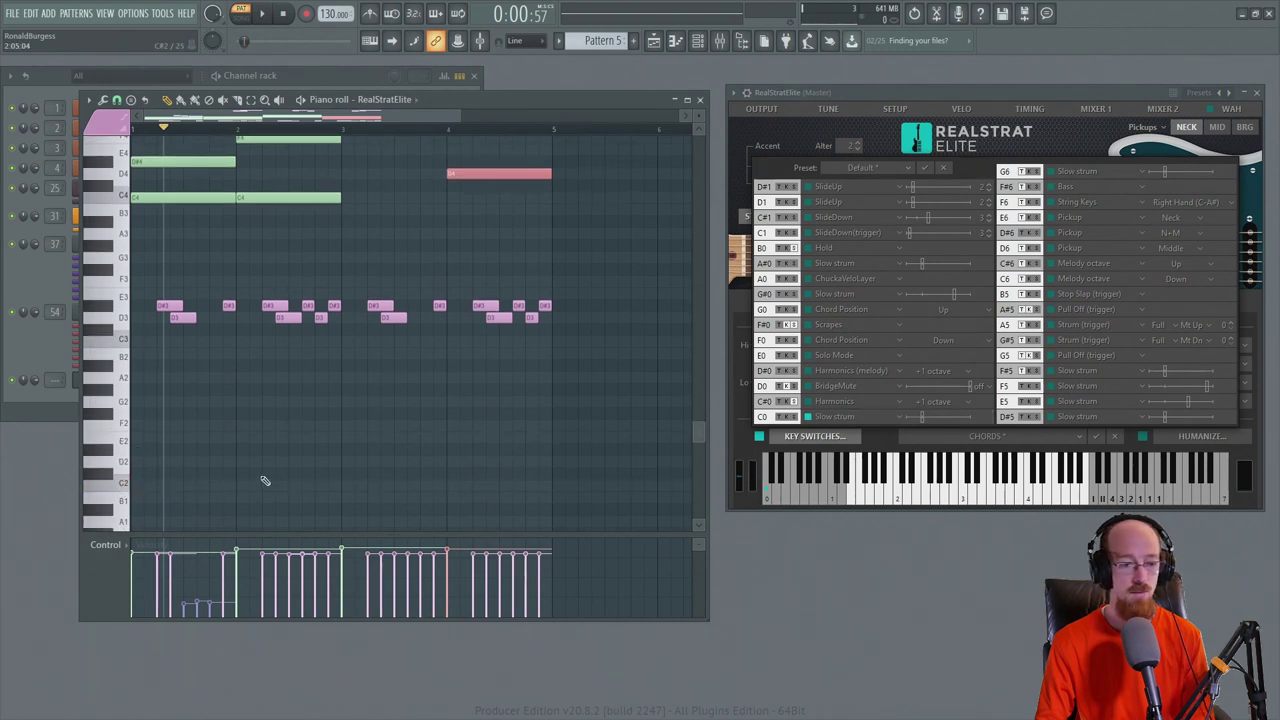
click(166, 484)
click(107, 128)
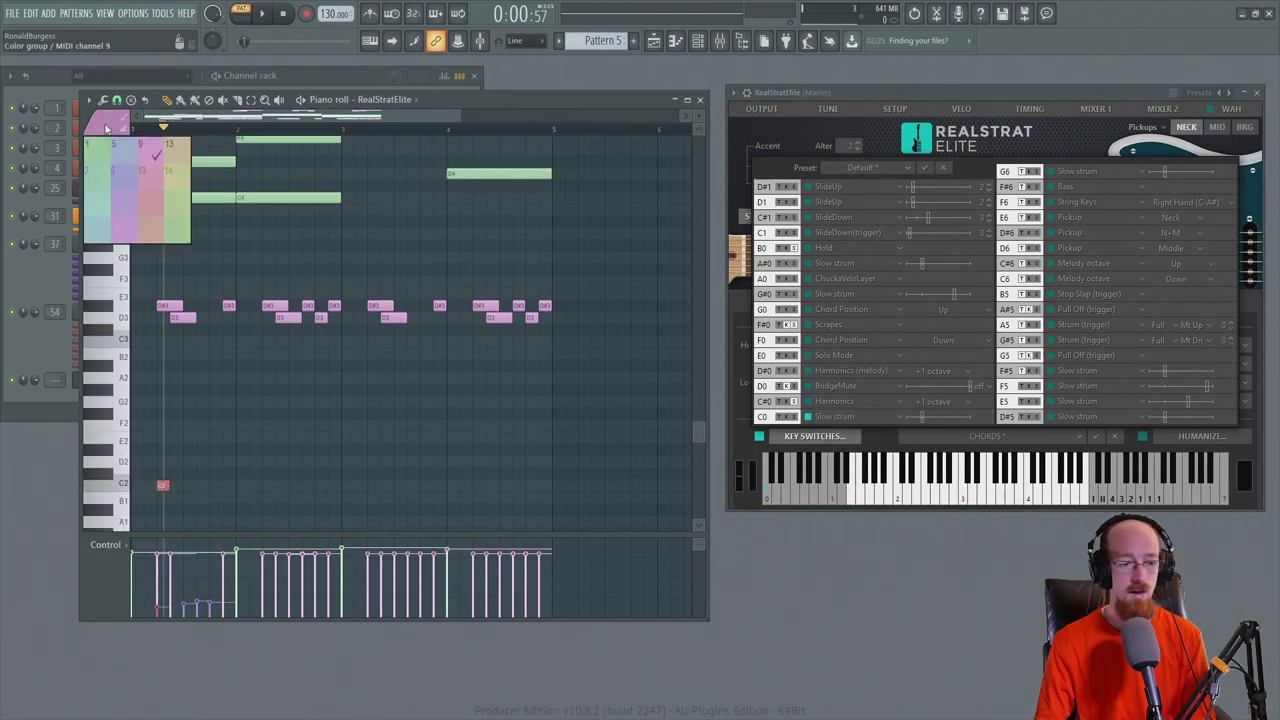
click(176, 172)
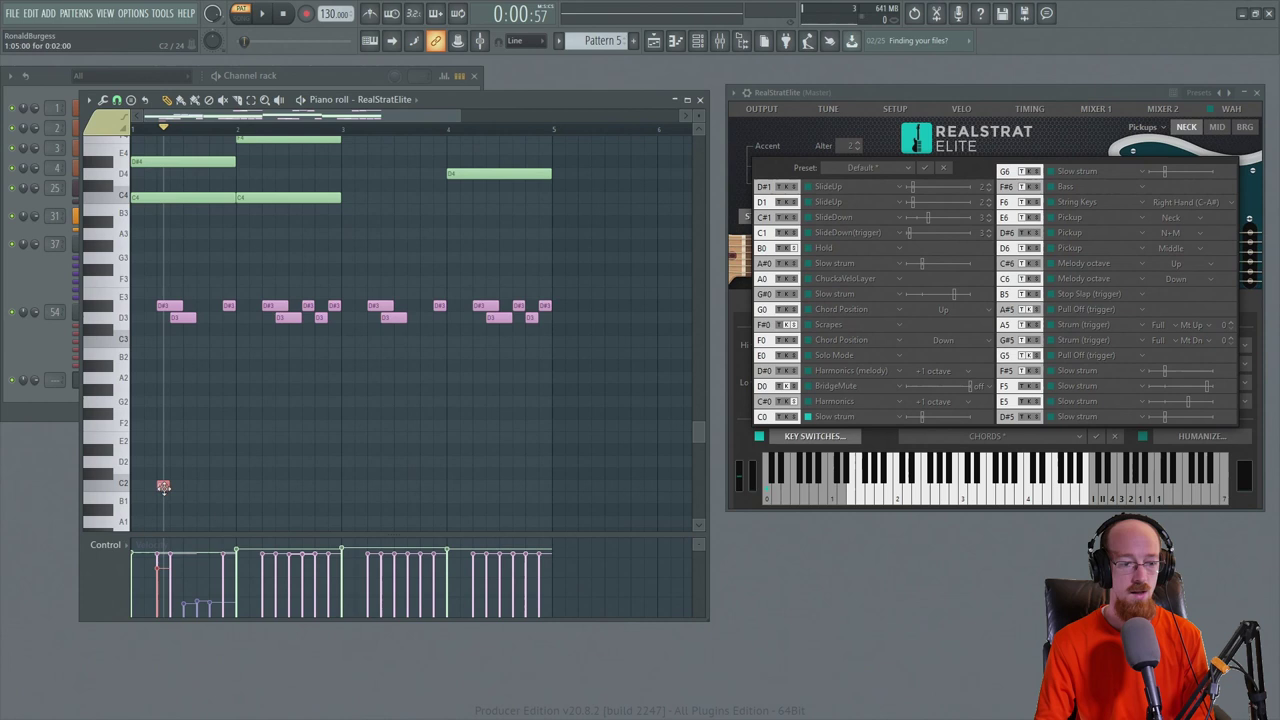
click(165, 133)
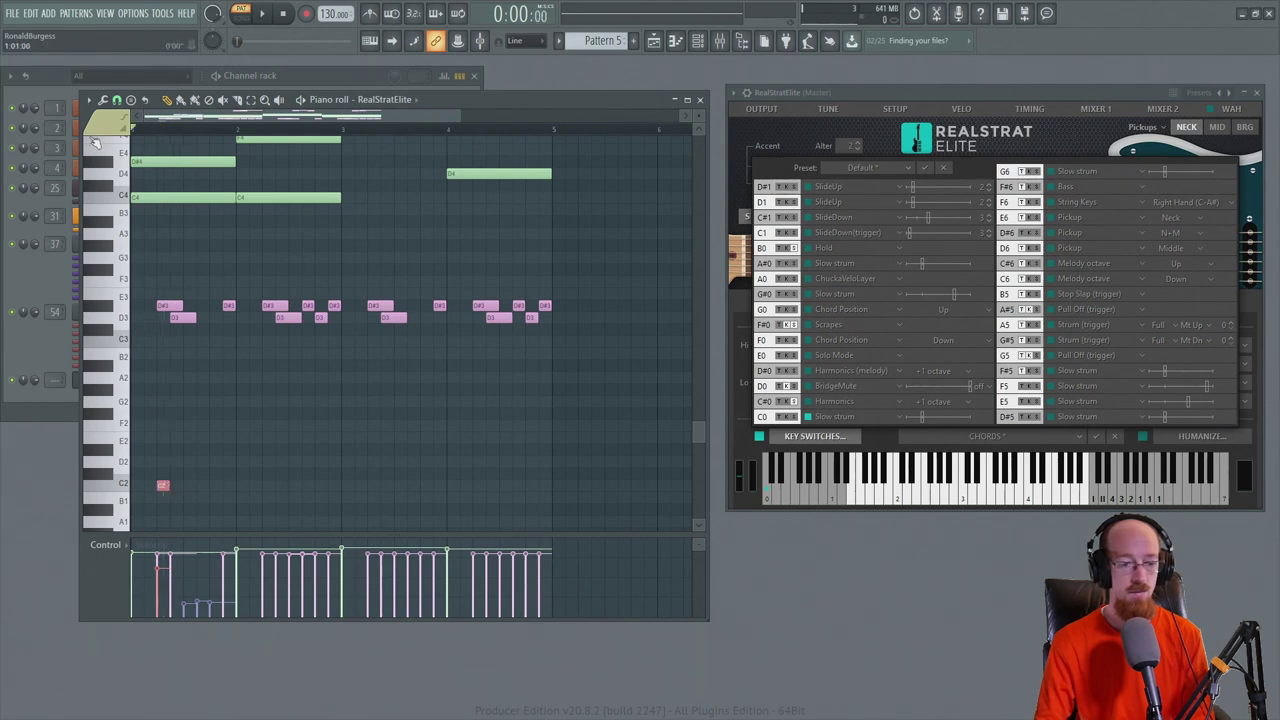
key(space)
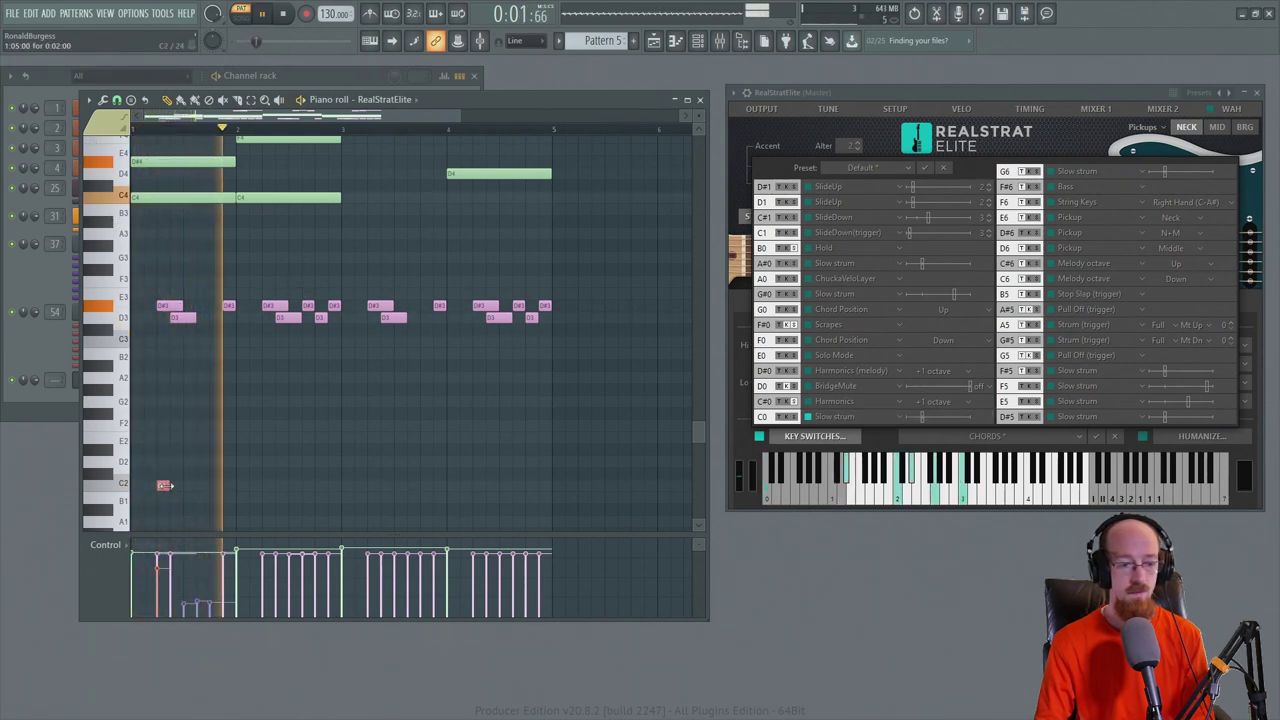
key(space)
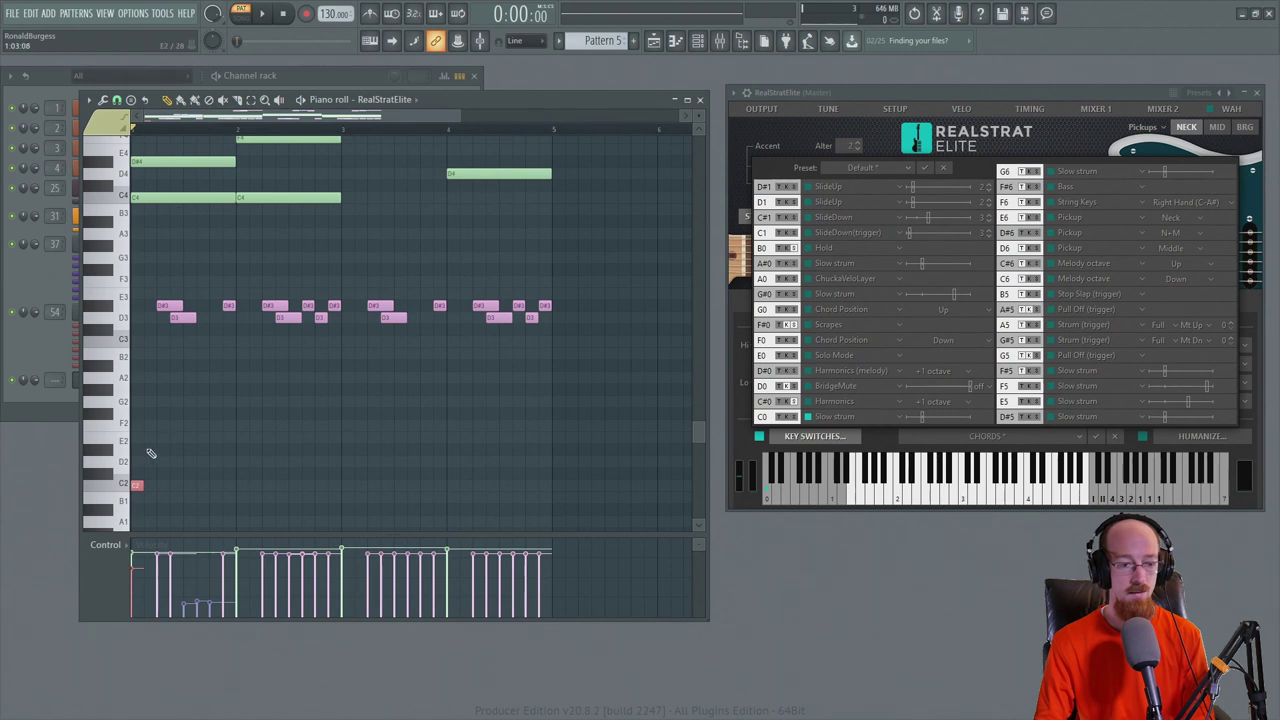
Try the C2 key-switch note at the start of bar 1, lengthen it to one beat, and play the bar.
key(space)
drag(141, 486, 151, 486)
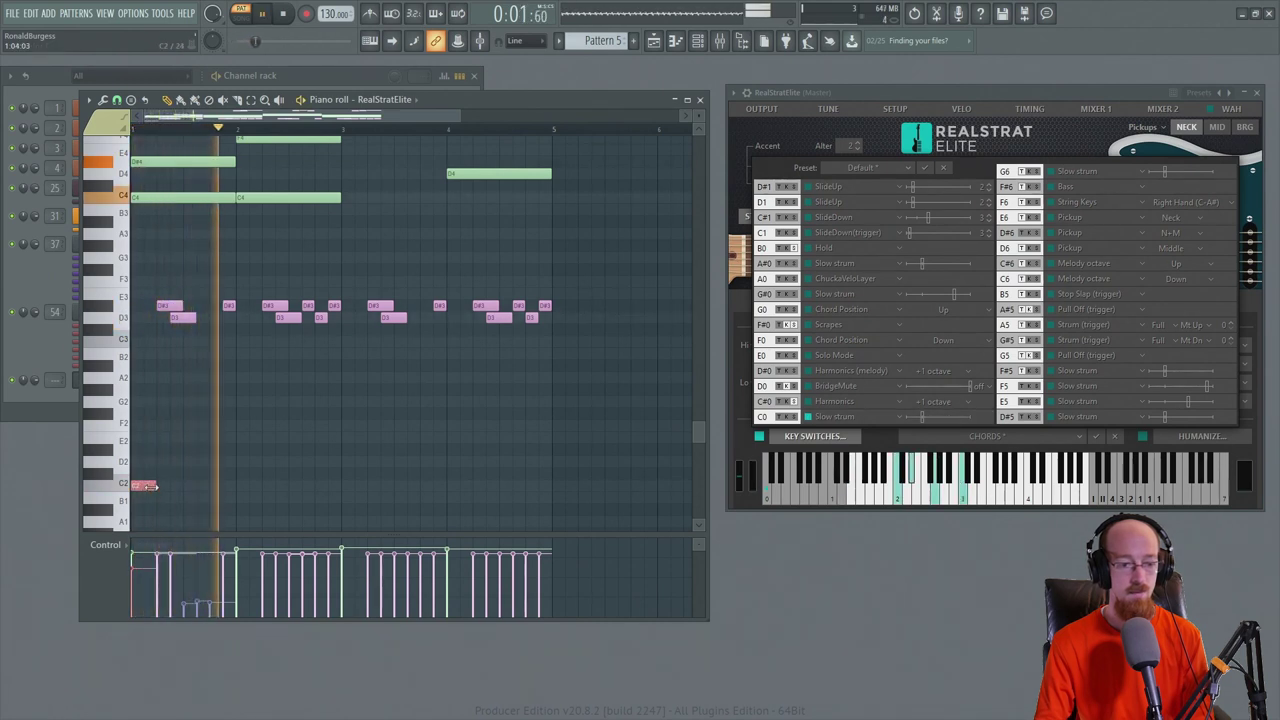
key(space)
key(space)
key(space)
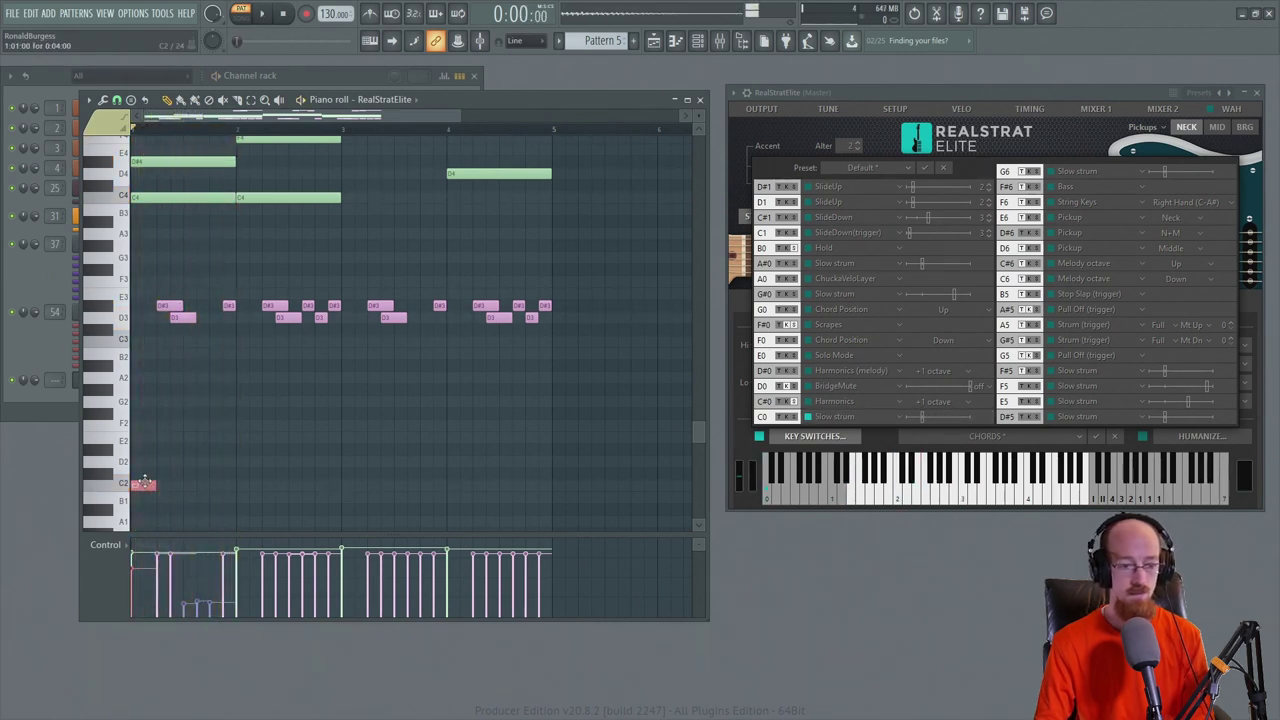
Try the C2 key-switch note on the last beat of bar 1 and play the bar.
mouse_move(210, 481)
mouse_down()
mouse_move(197, 486)
mouse_move(224, 485)
mouse_up()
key(space)
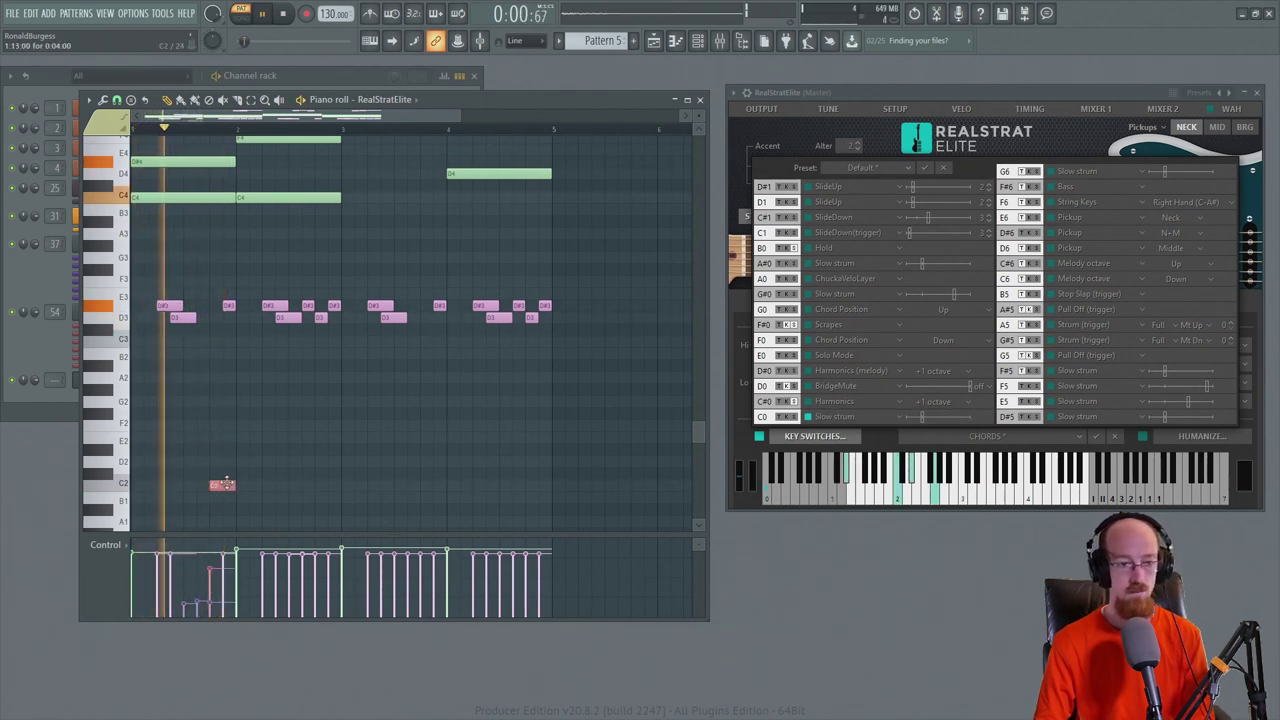
key(space)
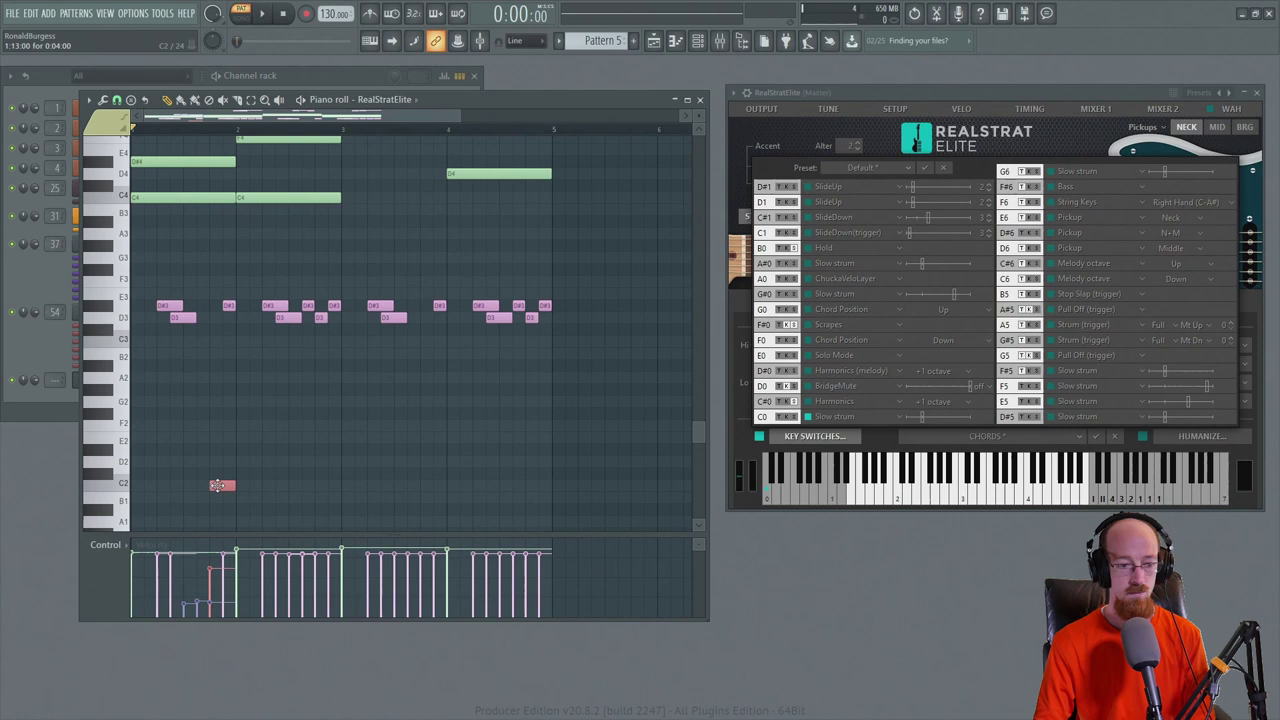
Place a short C2 key-switch note on beat 2 of bar 1 and another at the start of bar 3, and play the pattern.
drag(225, 483, 170, 484)
click(347, 485)
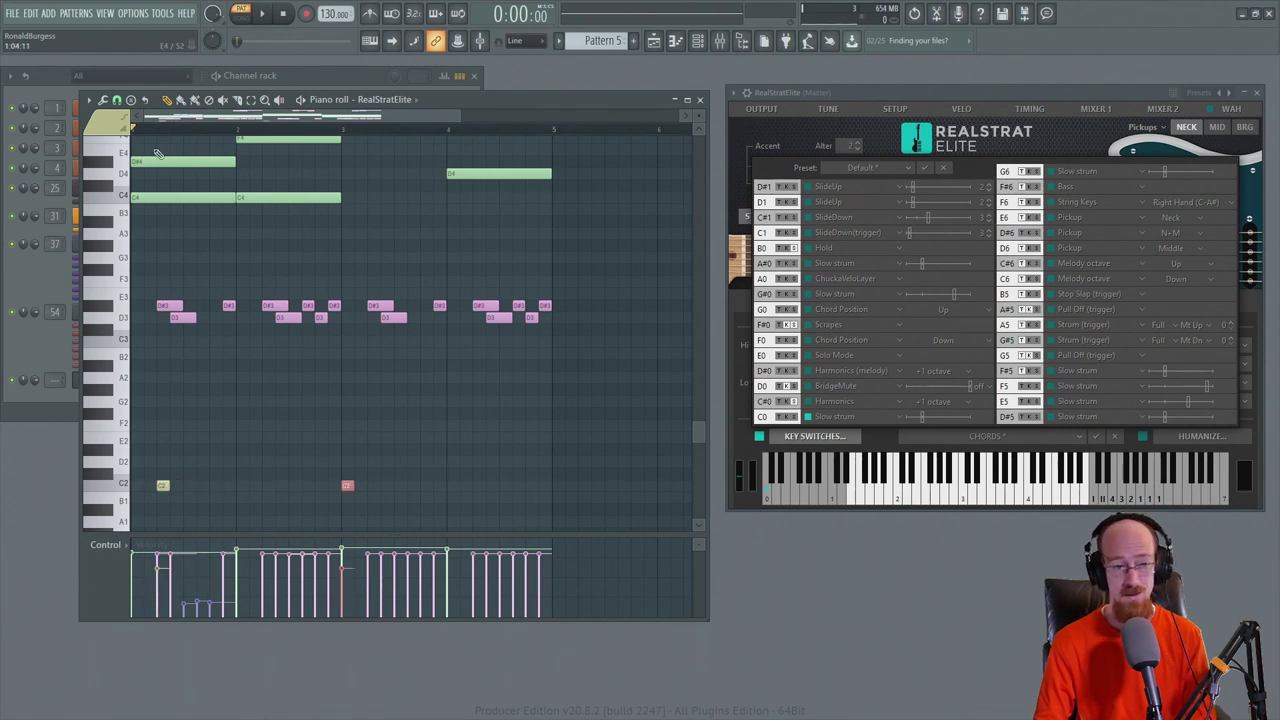
key(space)
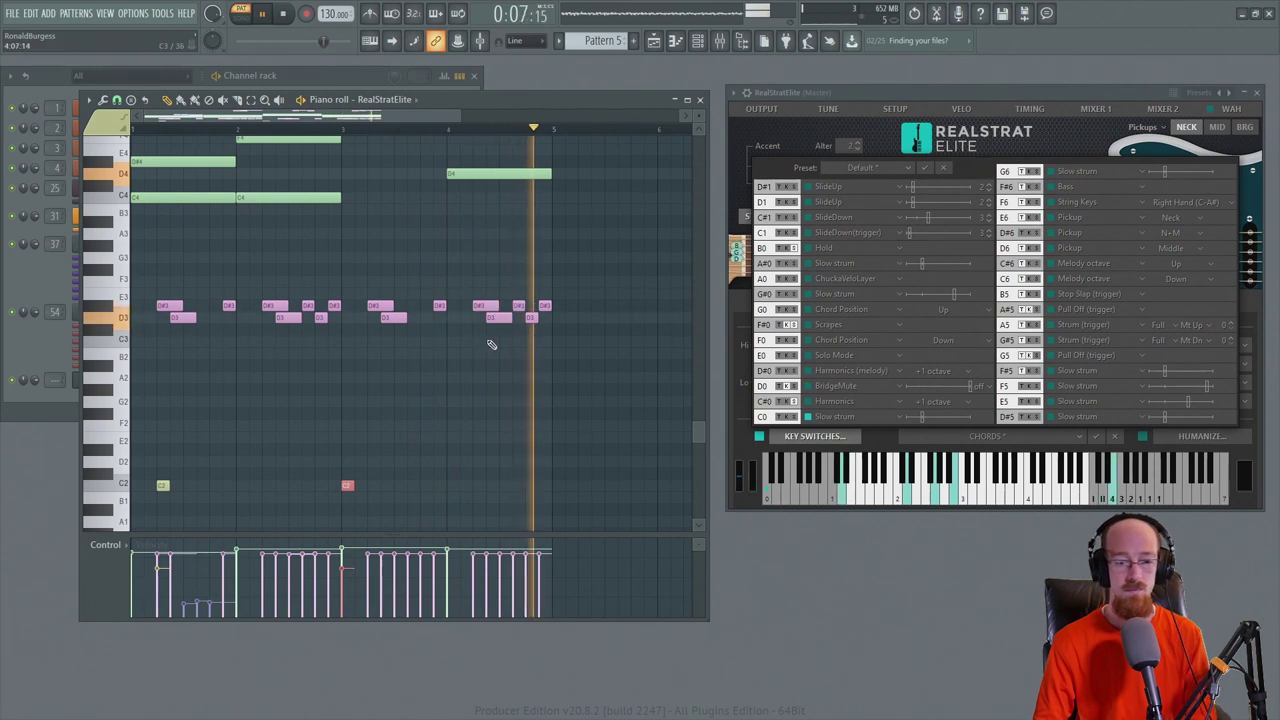
Stop playback, close the piano roll and key-switch list, and route the RealStratElite channel to mixer insert 5.
key(space)
click(700, 99)
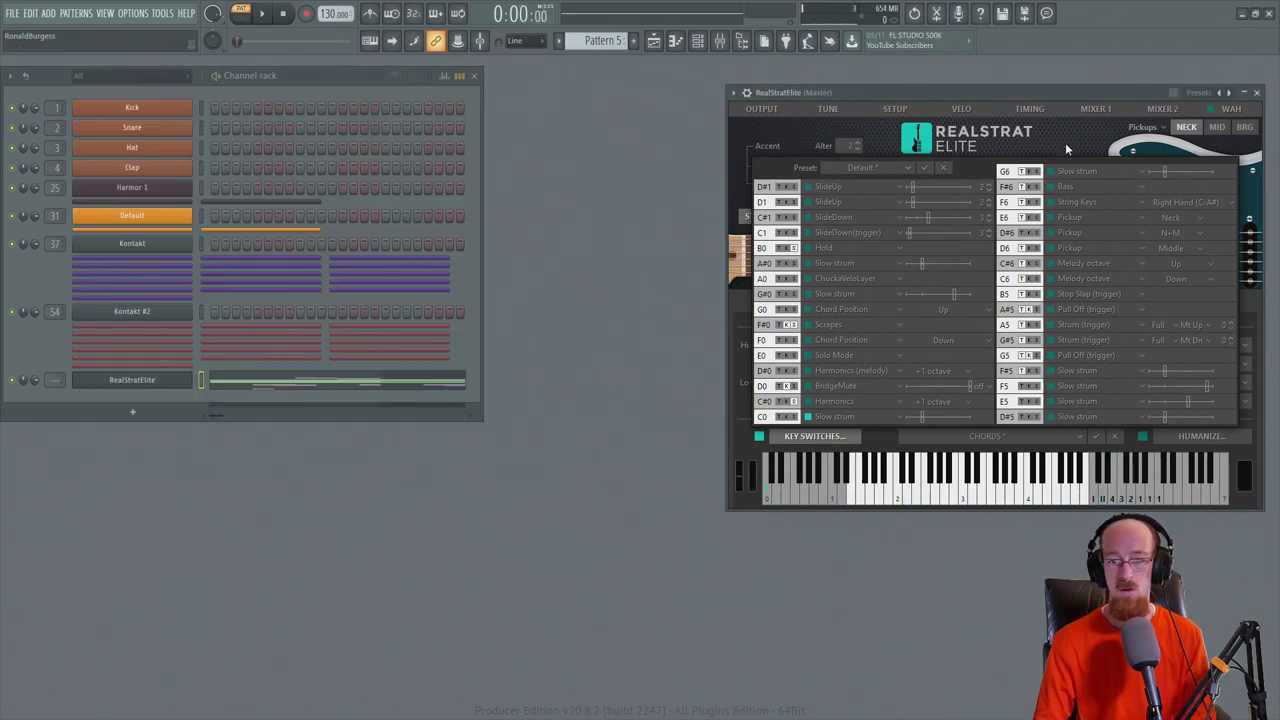
click(1031, 156)
drag(997, 95, 797, 97)
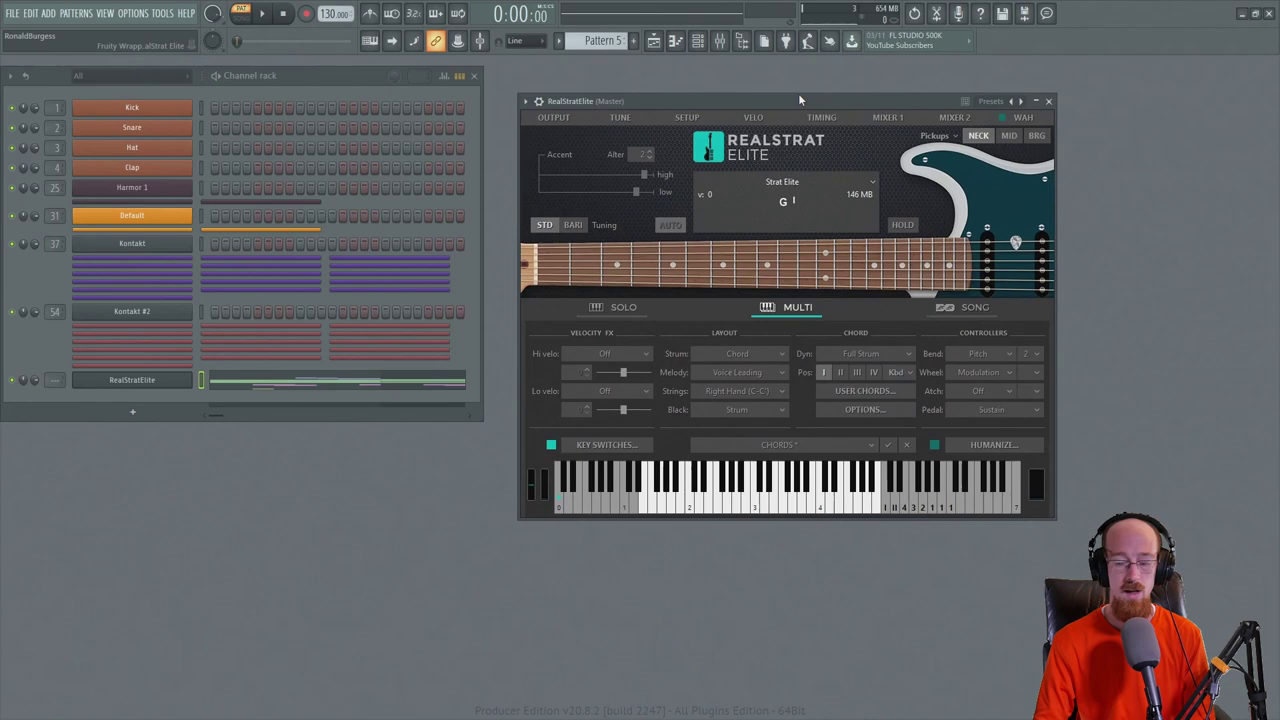
key(ctrl+l)
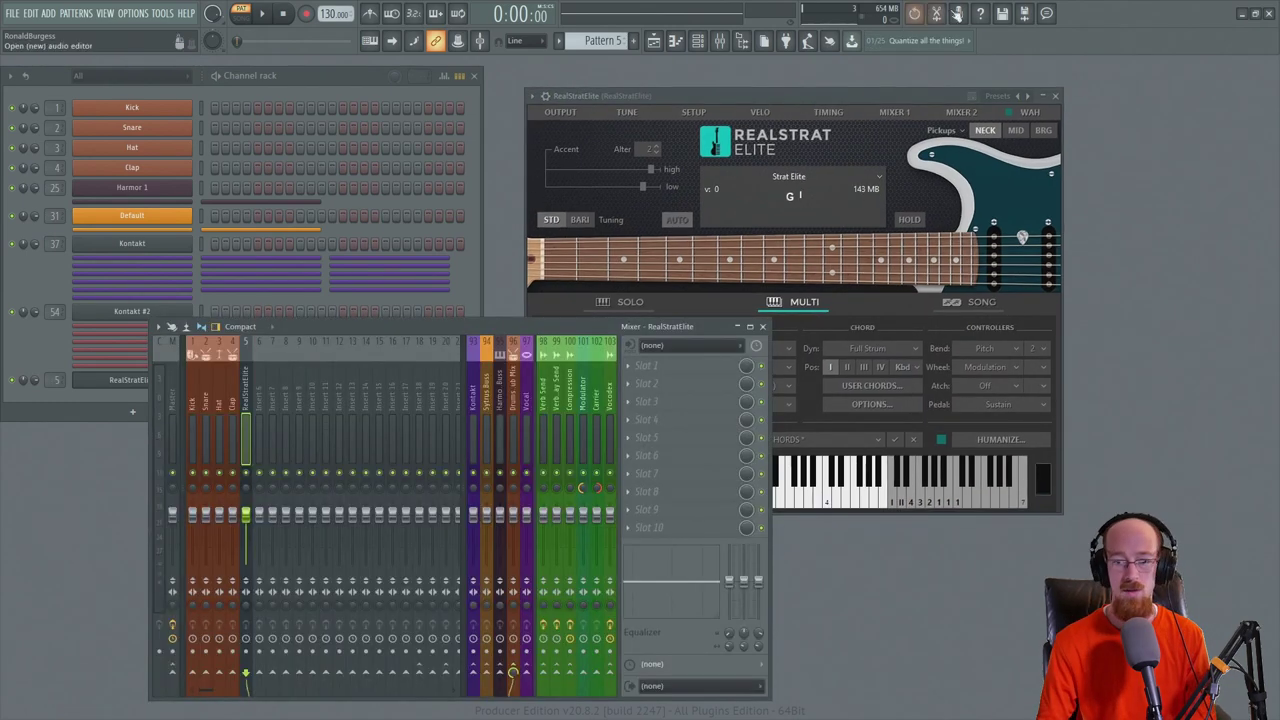
Load Guitar Rig 5 in slot 5 of the RealStratElite mixer track with a Cool Plex amp, Matched Cabinet and Studio Reverb.
click(1054, 95)
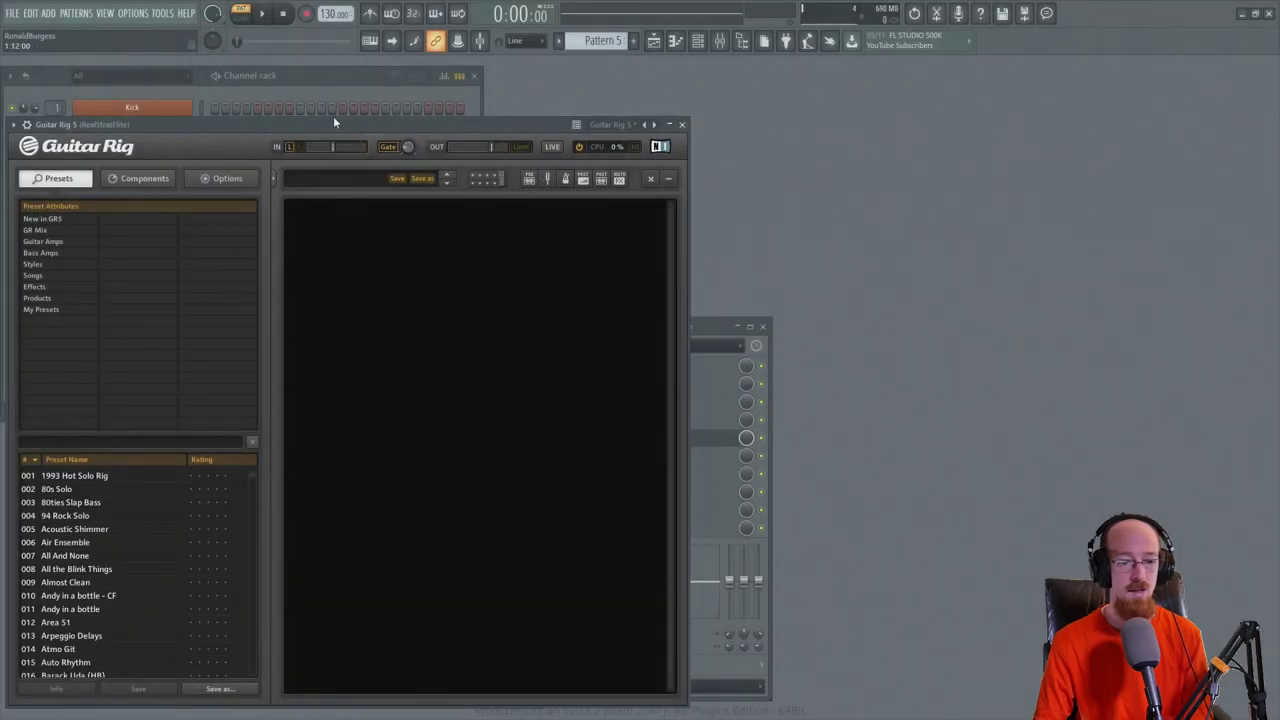
drag(333, 123, 577, 104)
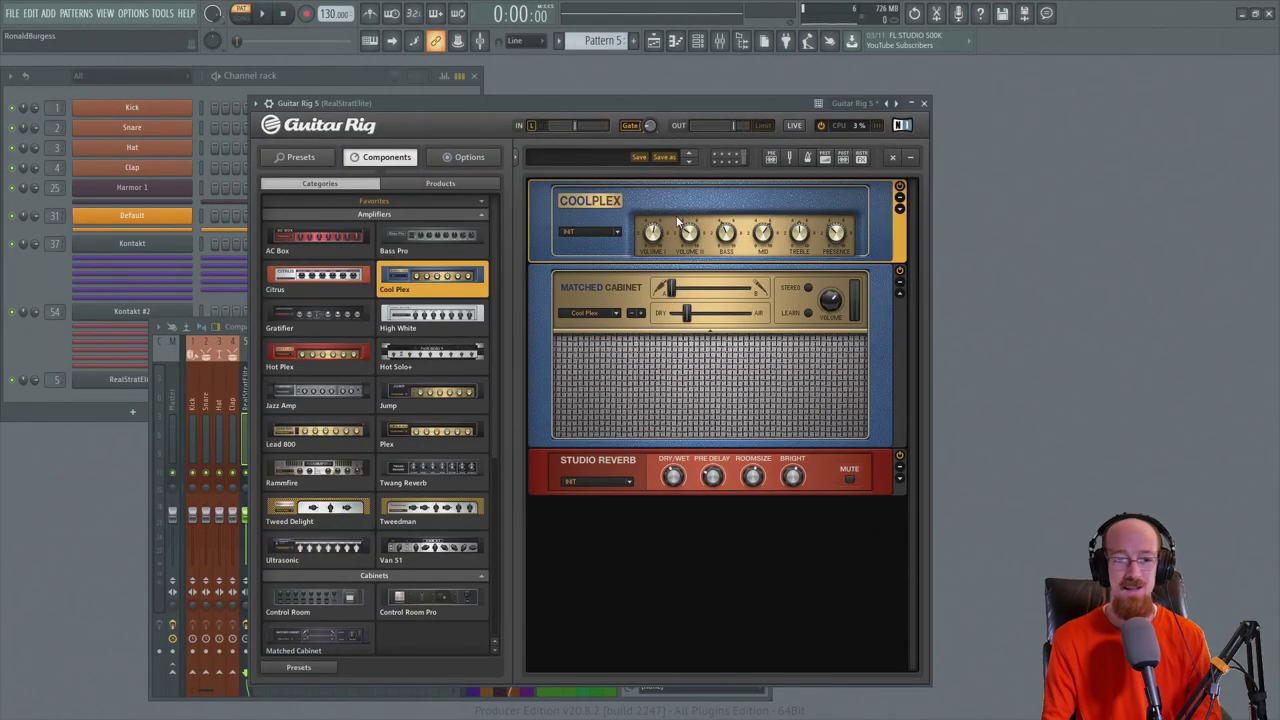
click(924, 103)
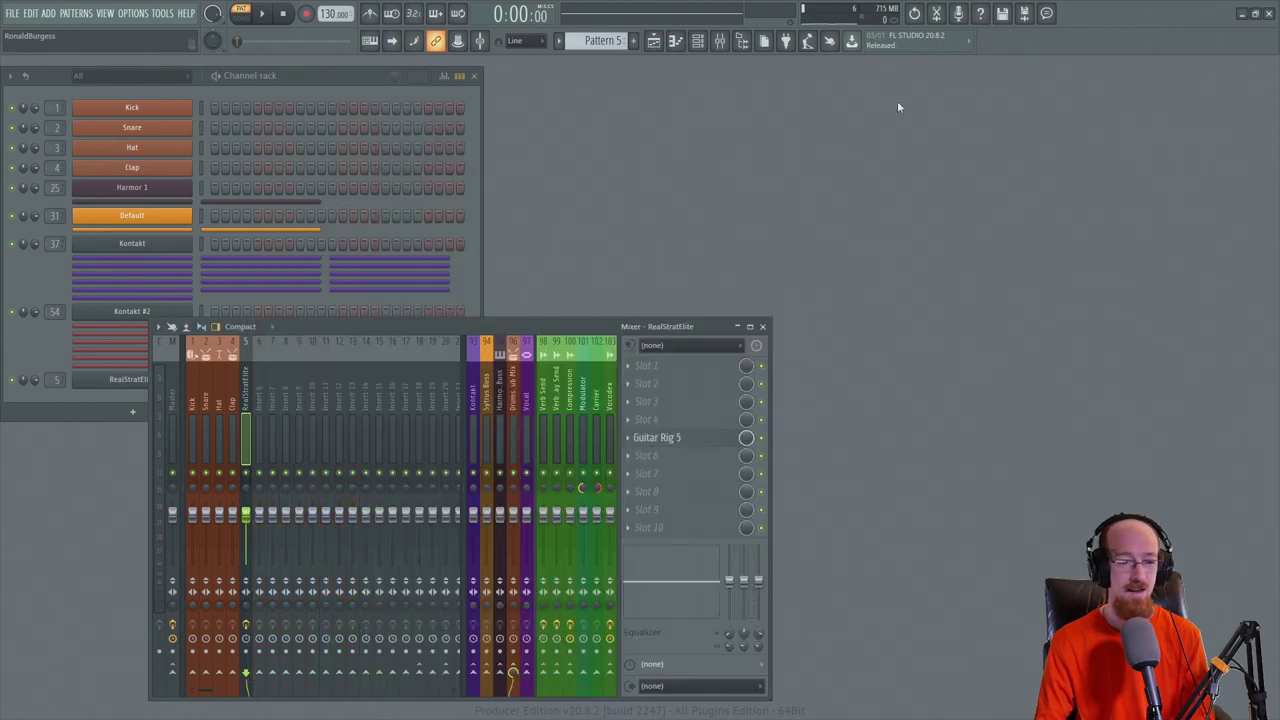
Open the RealStratElite instrument and play the pattern through the Guitar Rig 5 effects.
click(55, 346)
click(112, 381)
key(space)
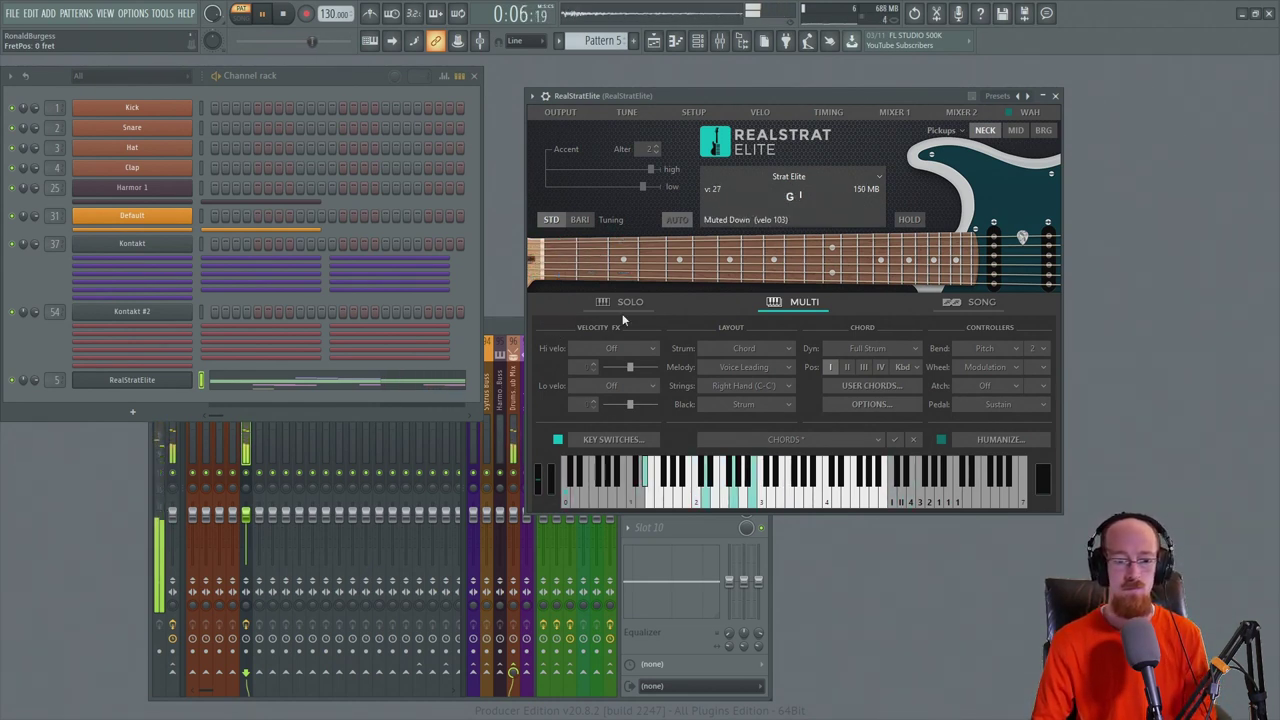
key(space)
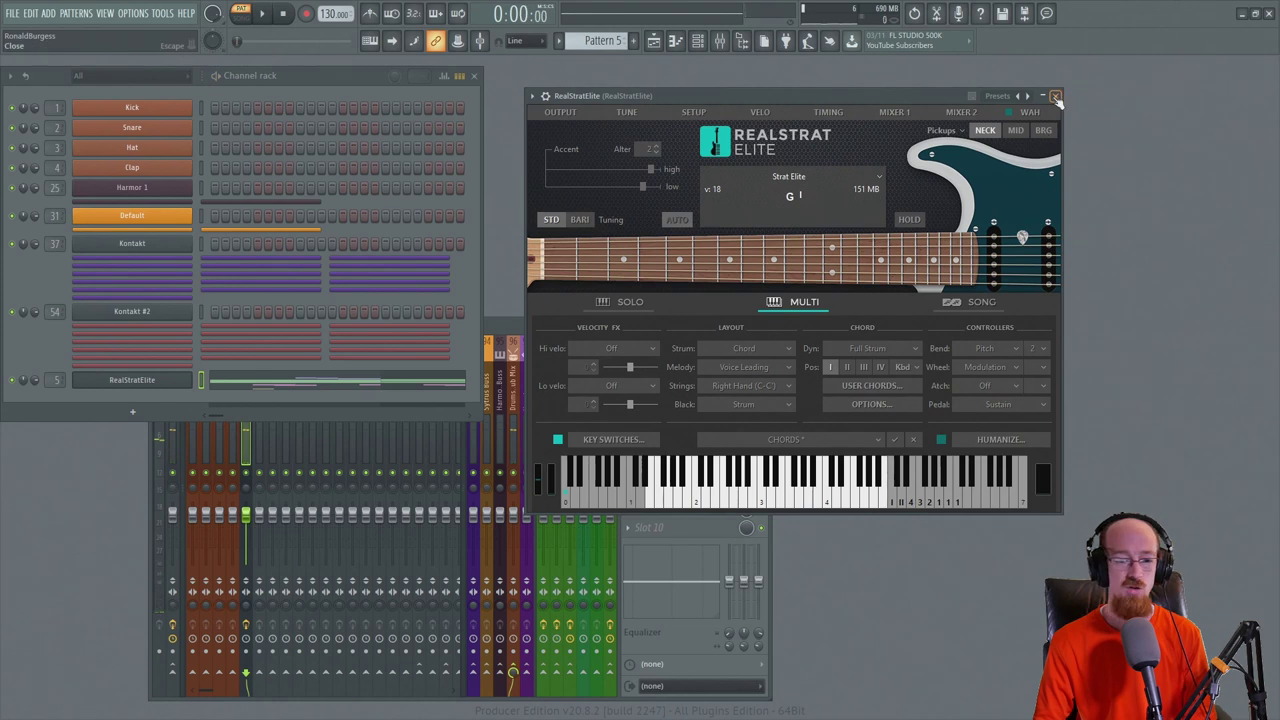
Close the instrument and mixer windows, and play the playlist arrangement of Pattern 5 with the two Pattern 1 clips.
click(1055, 97)
click(555, 321)
click(719, 40)
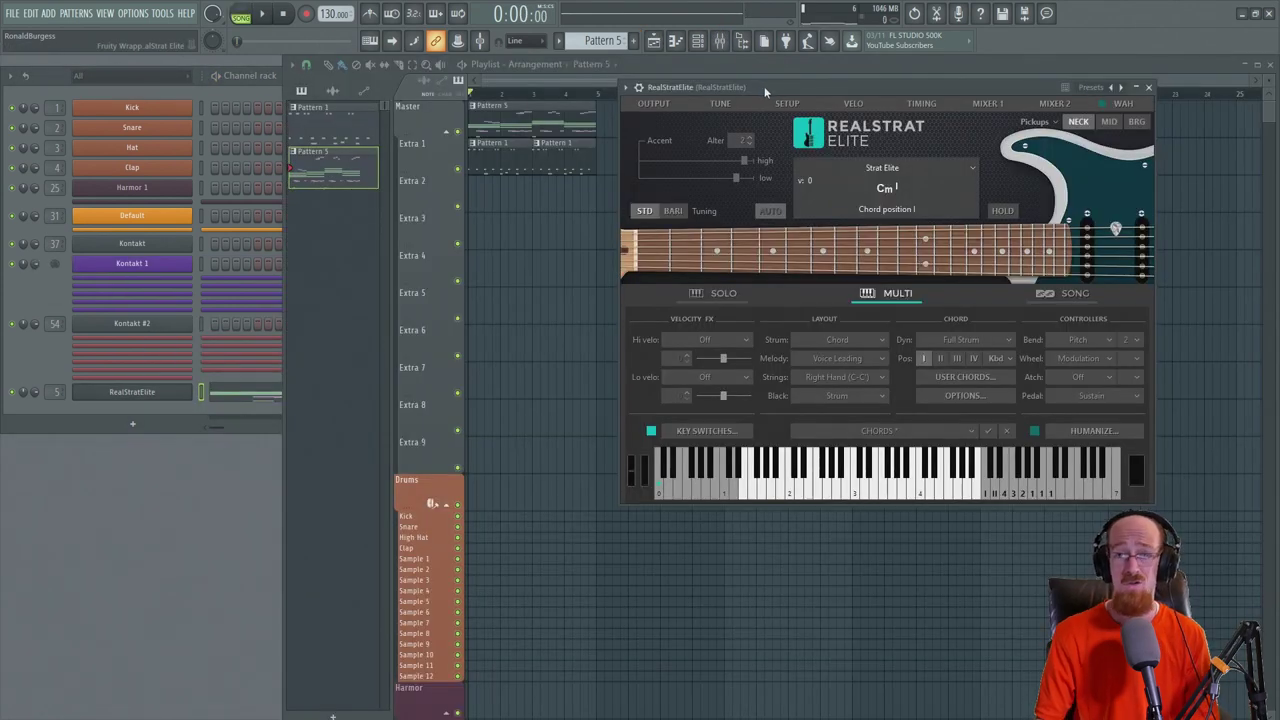
key(space)
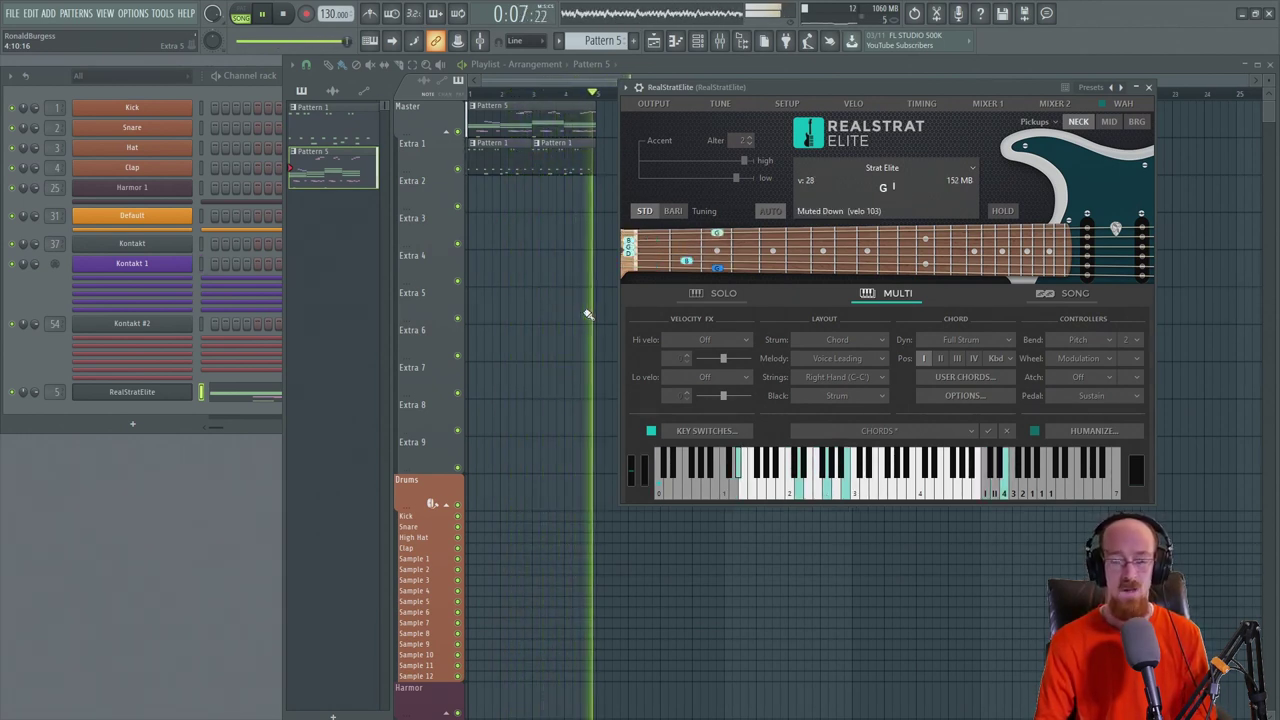
key(space)
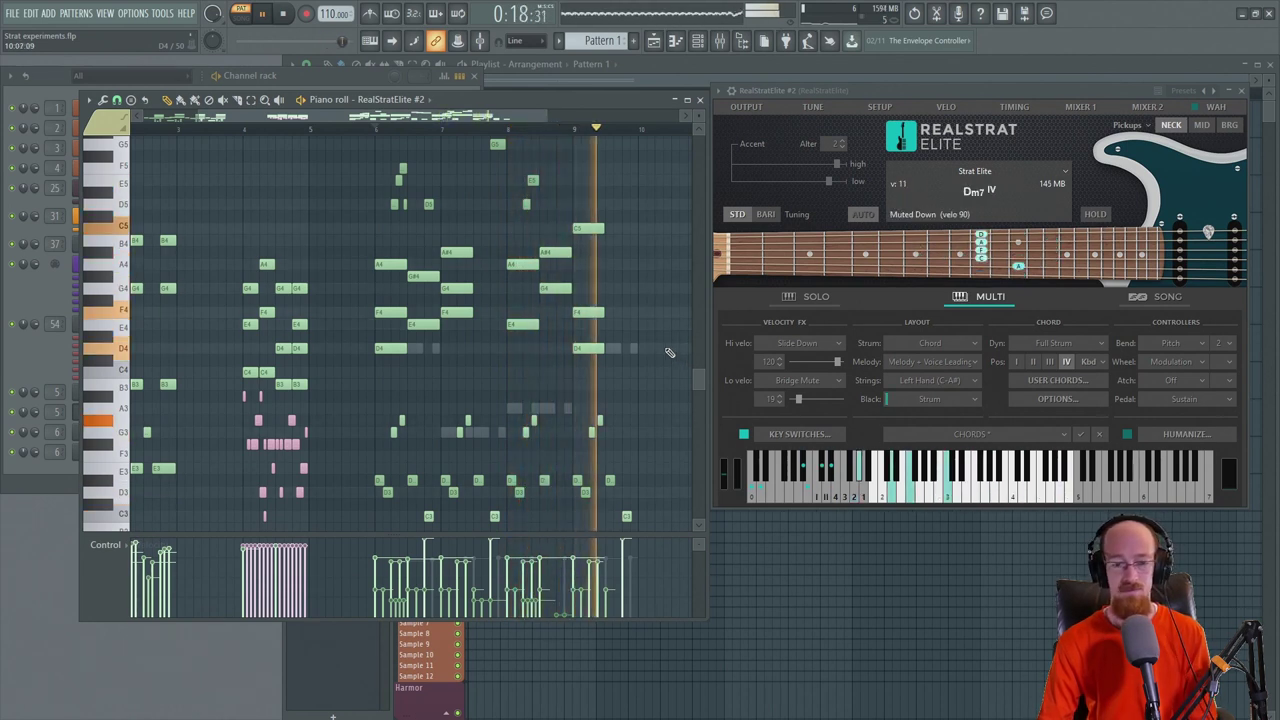
Stop playback of the Strat experiments project and examine RealStratElite #2's trigger notes and key-switch assignments.
key(space)
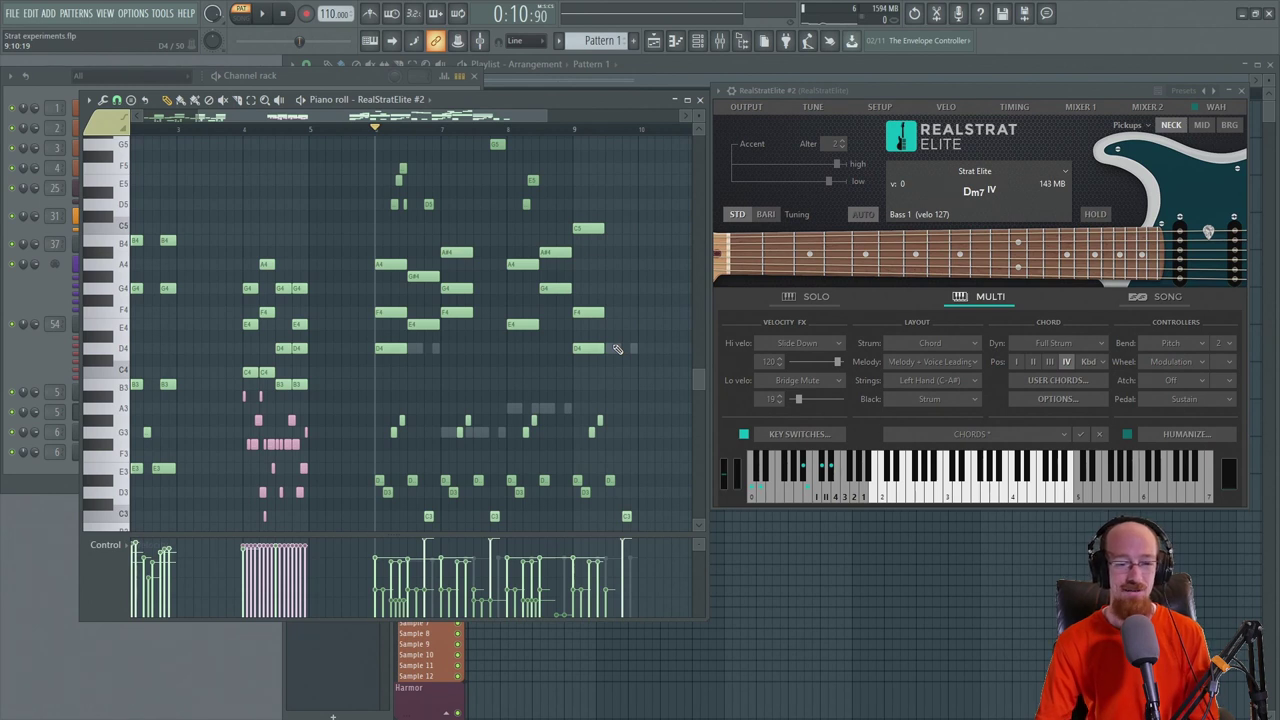
scroll(560, 356, down, 6)
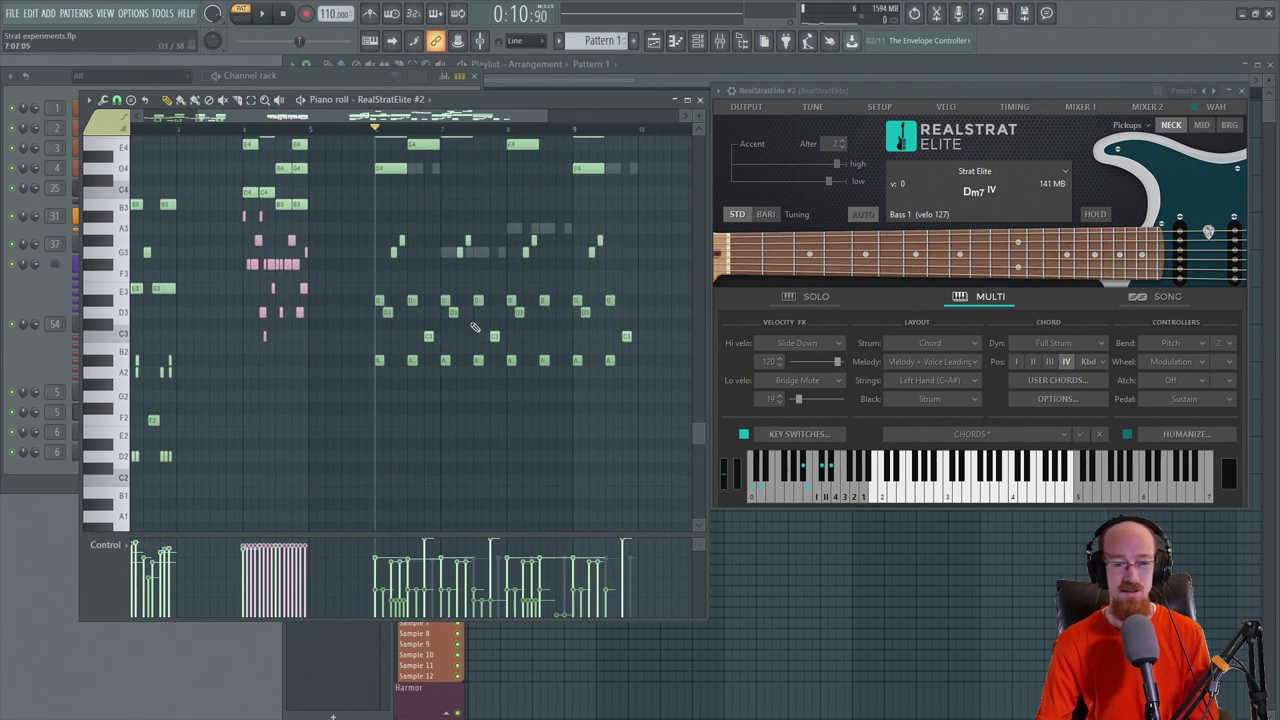
scroll(474, 328, up, 5)
click(827, 437)
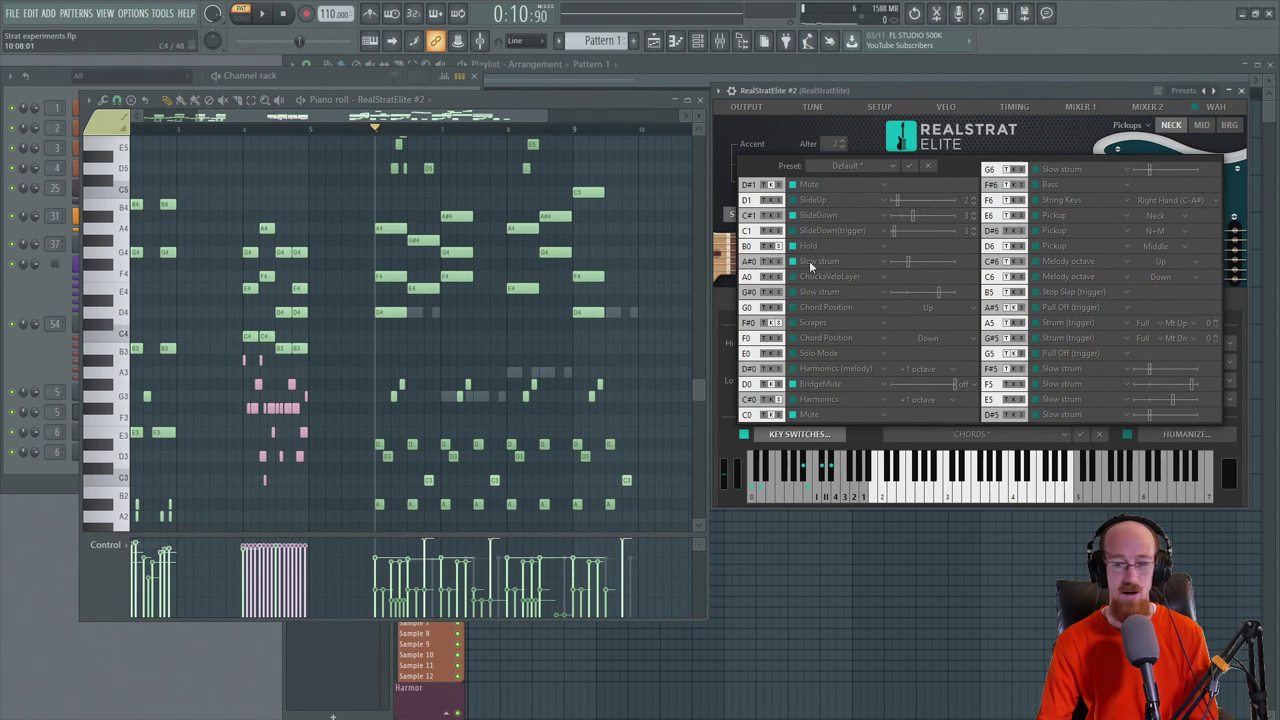
click(813, 435)
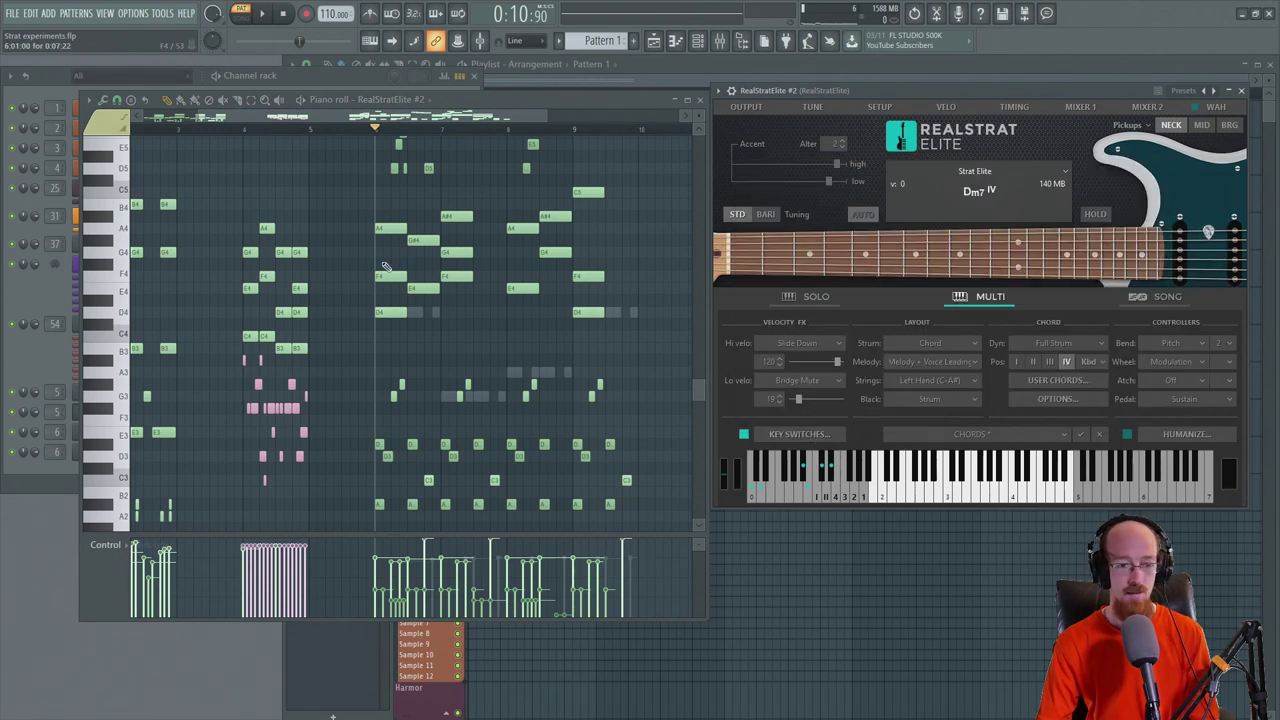
Select the chord notes in bars 6 to 9 of RealStratElite #2 and examine the melody notes above them.
drag(372, 213, 636, 302)
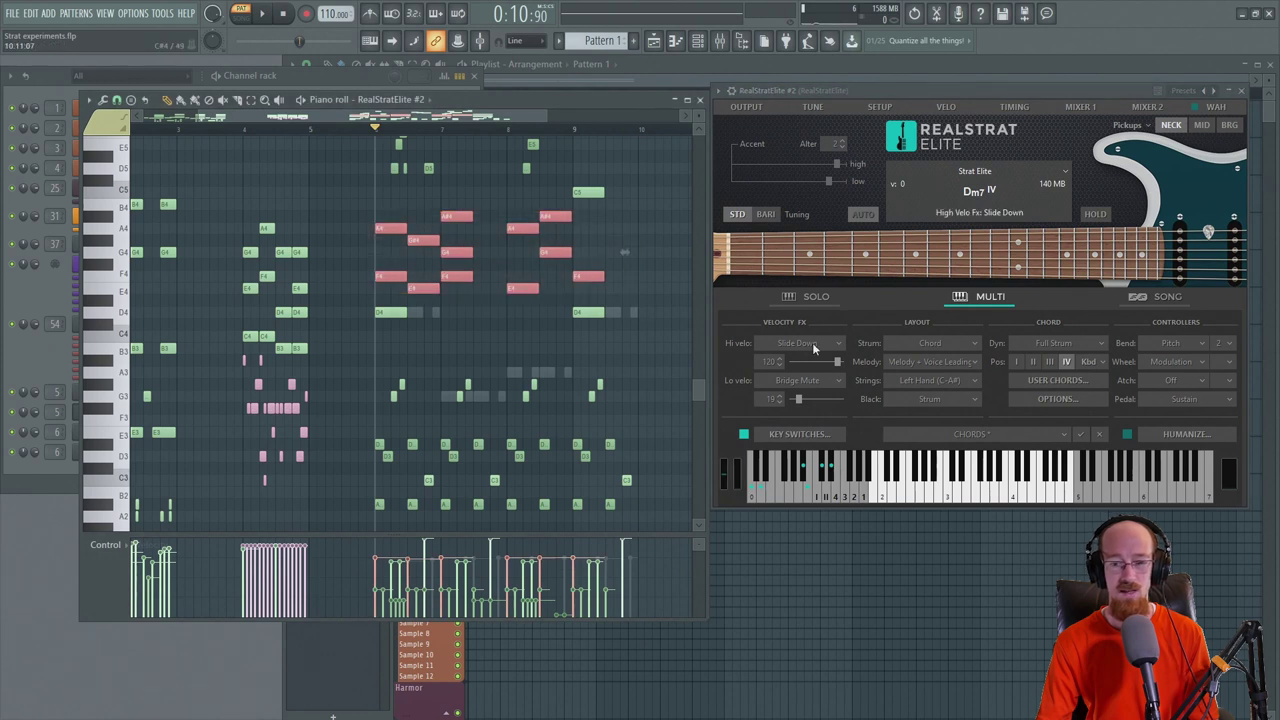
scroll(642, 343, up, 3)
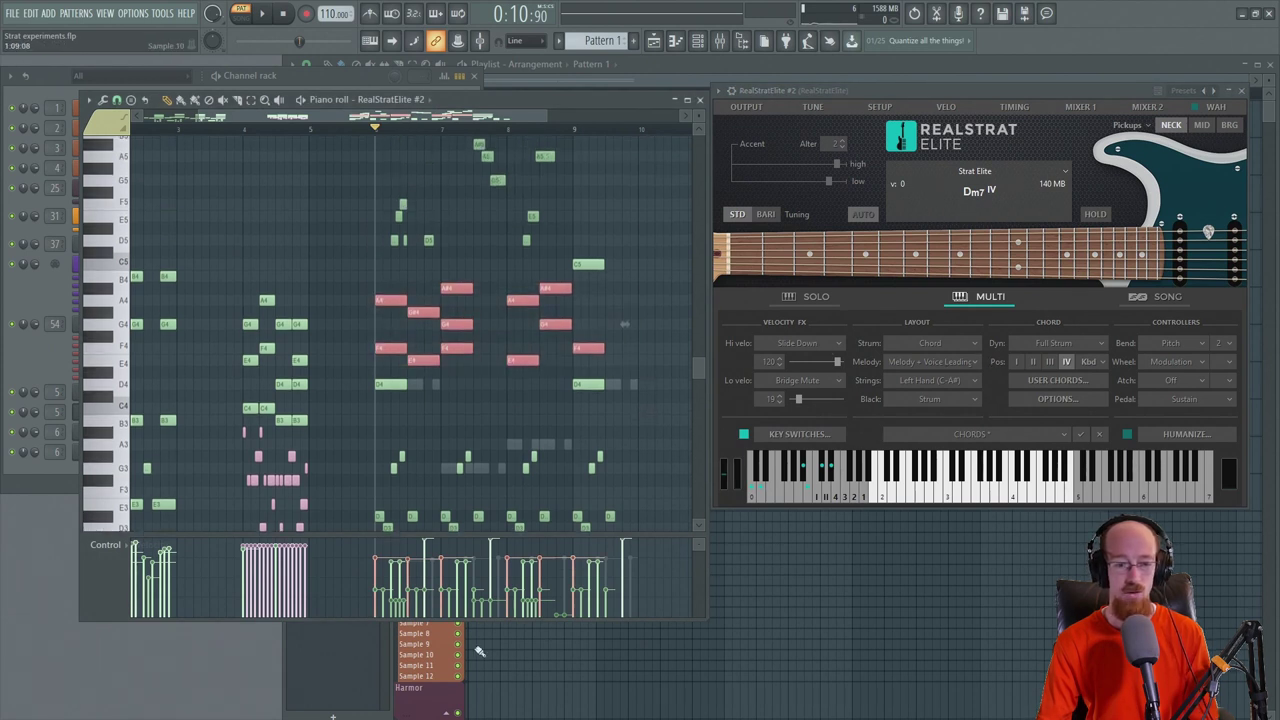
scroll(497, 304, up, 5)
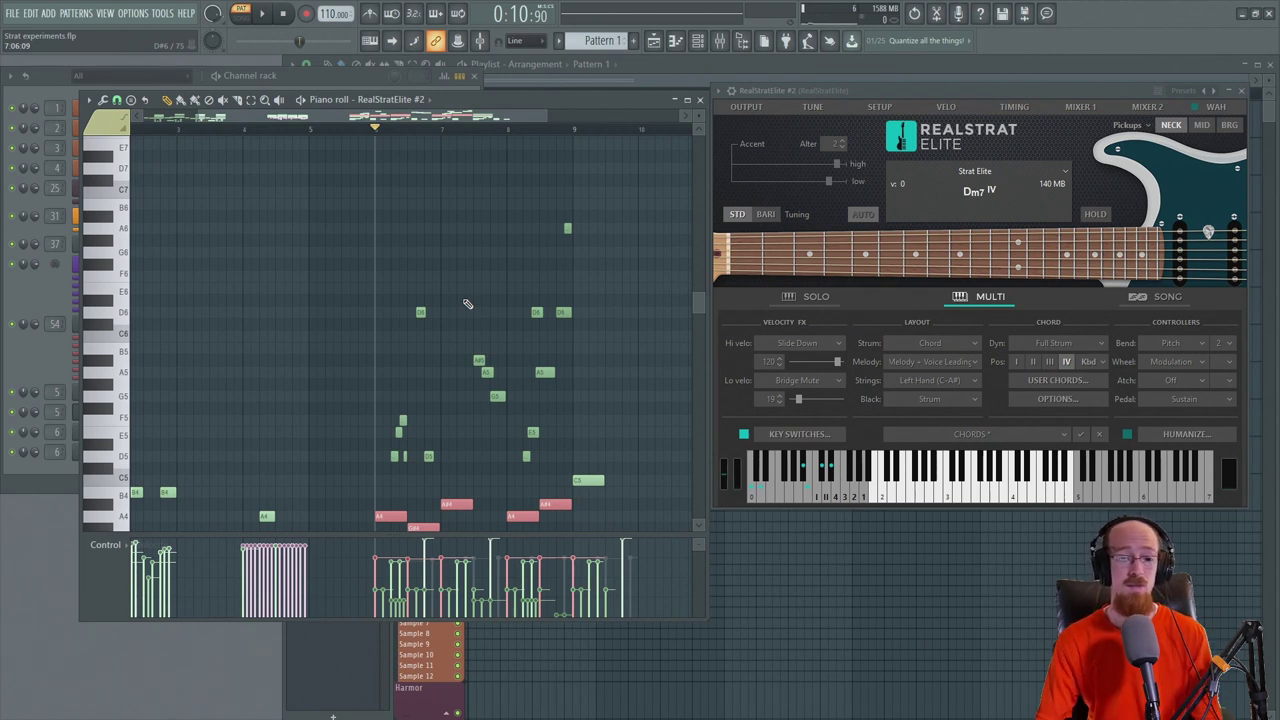
scroll(470, 298, down, 2)
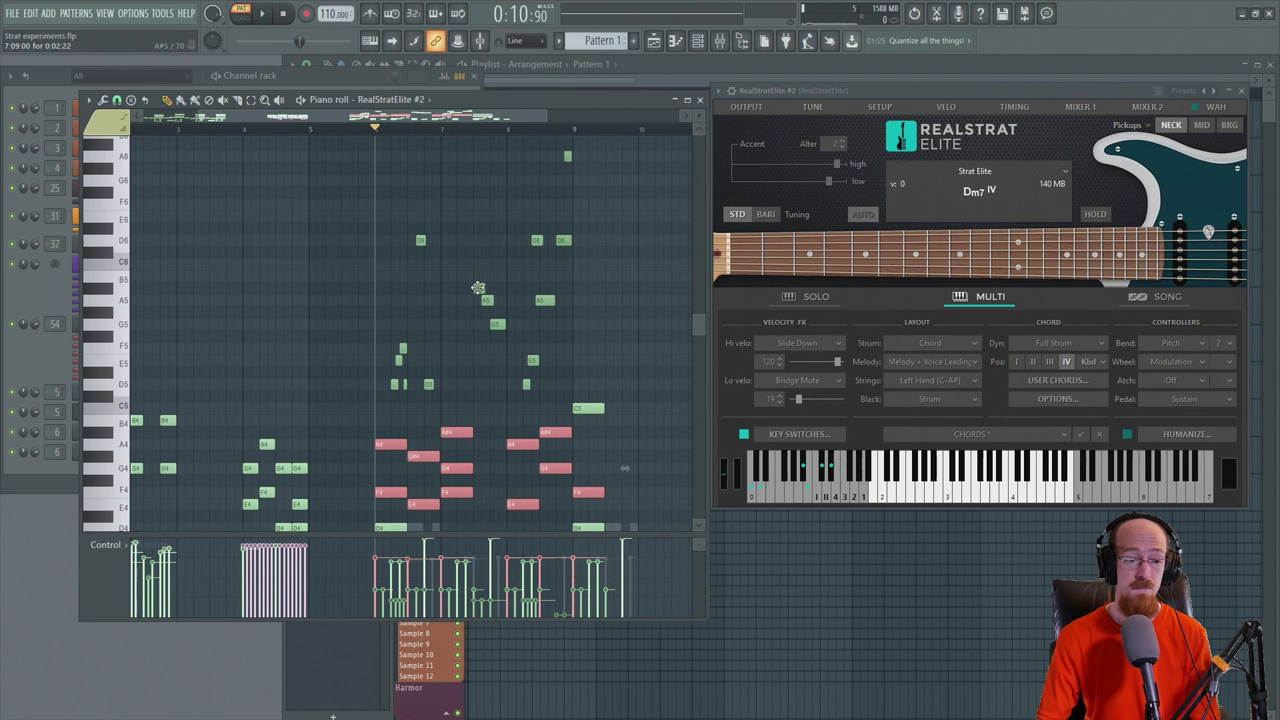
scroll(478, 288, down, 1)
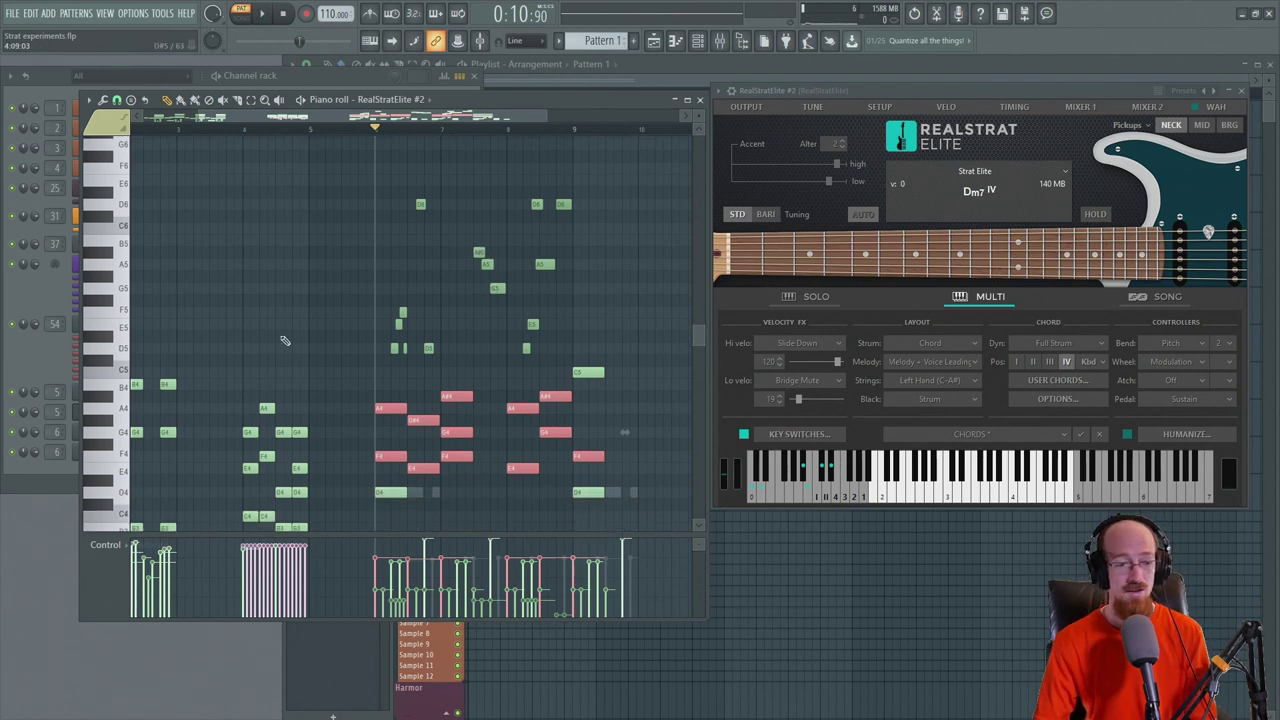
Open the RealEight instrument to view its interface, and close it along with the RealStratElite #2 window.
click(47, 383)
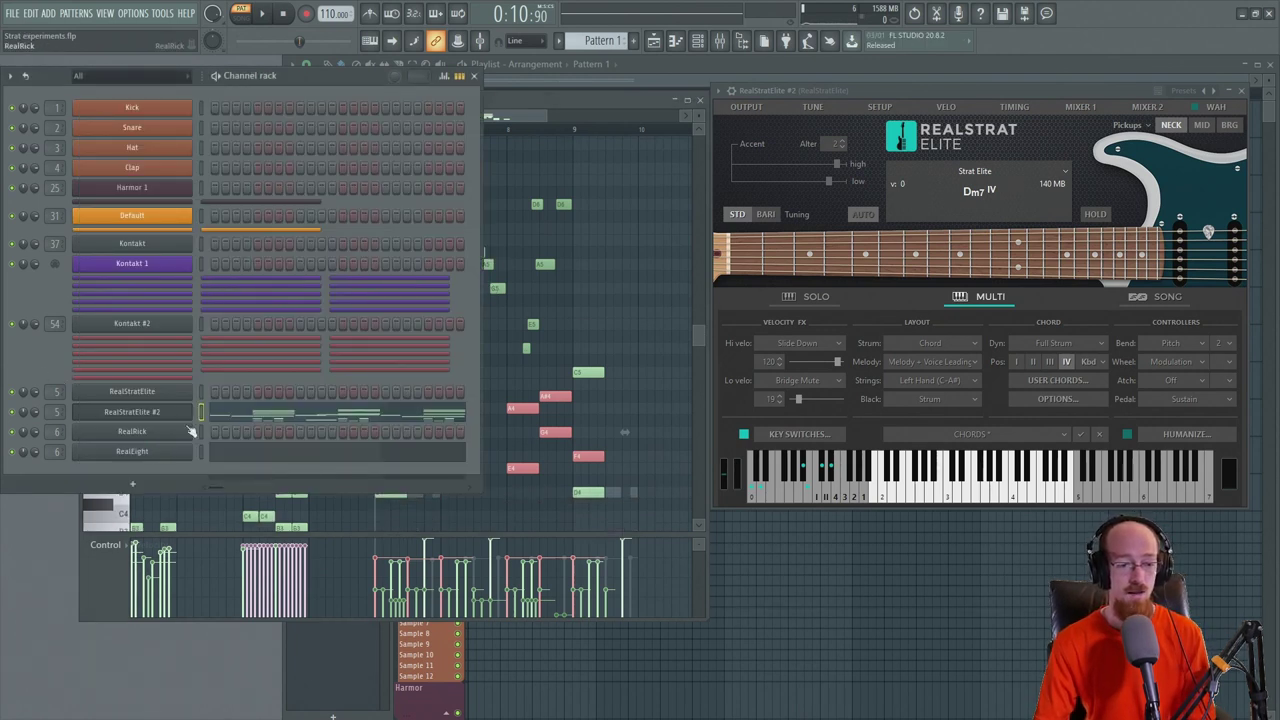
click(159, 456)
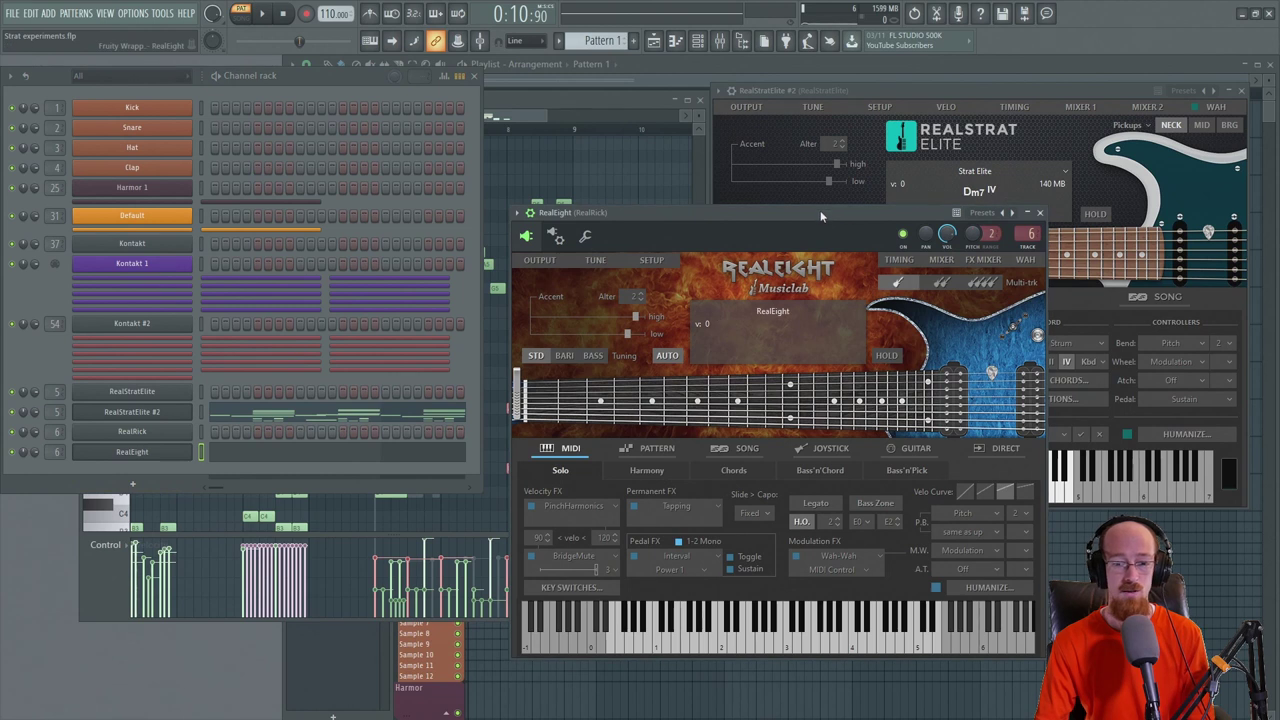
drag(820, 210, 797, 112)
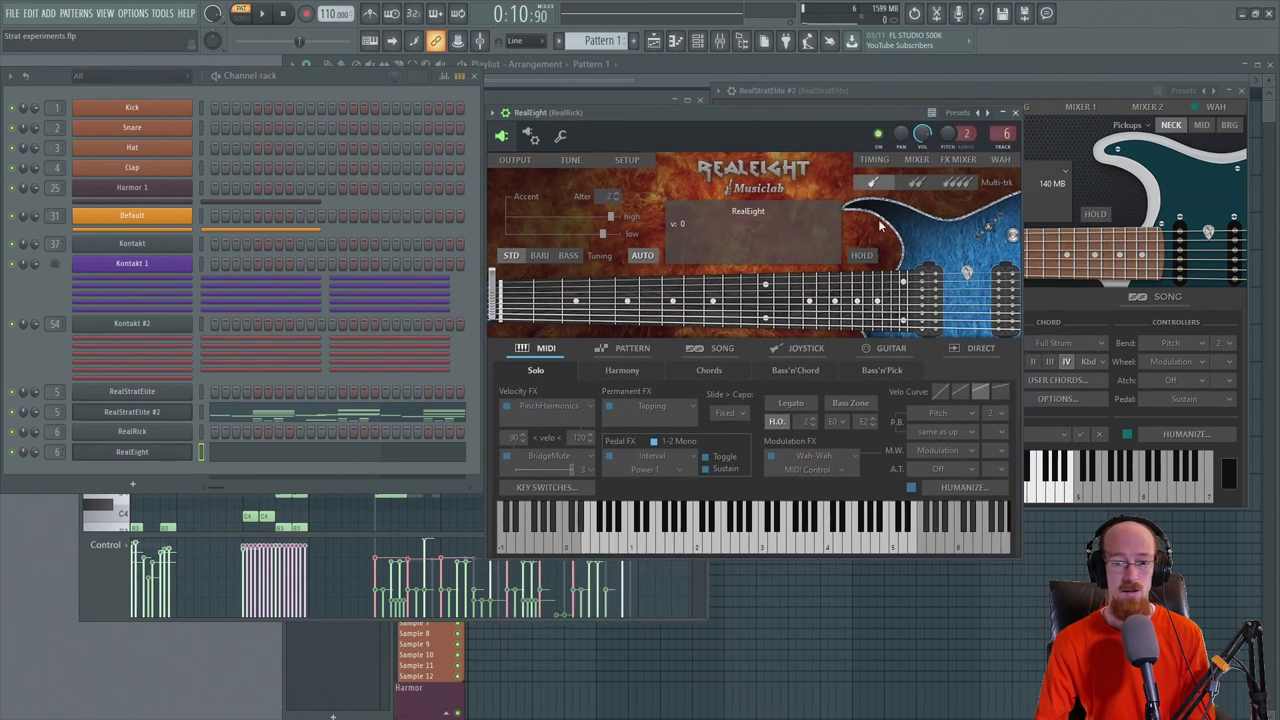
click(1016, 112)
click(1242, 90)
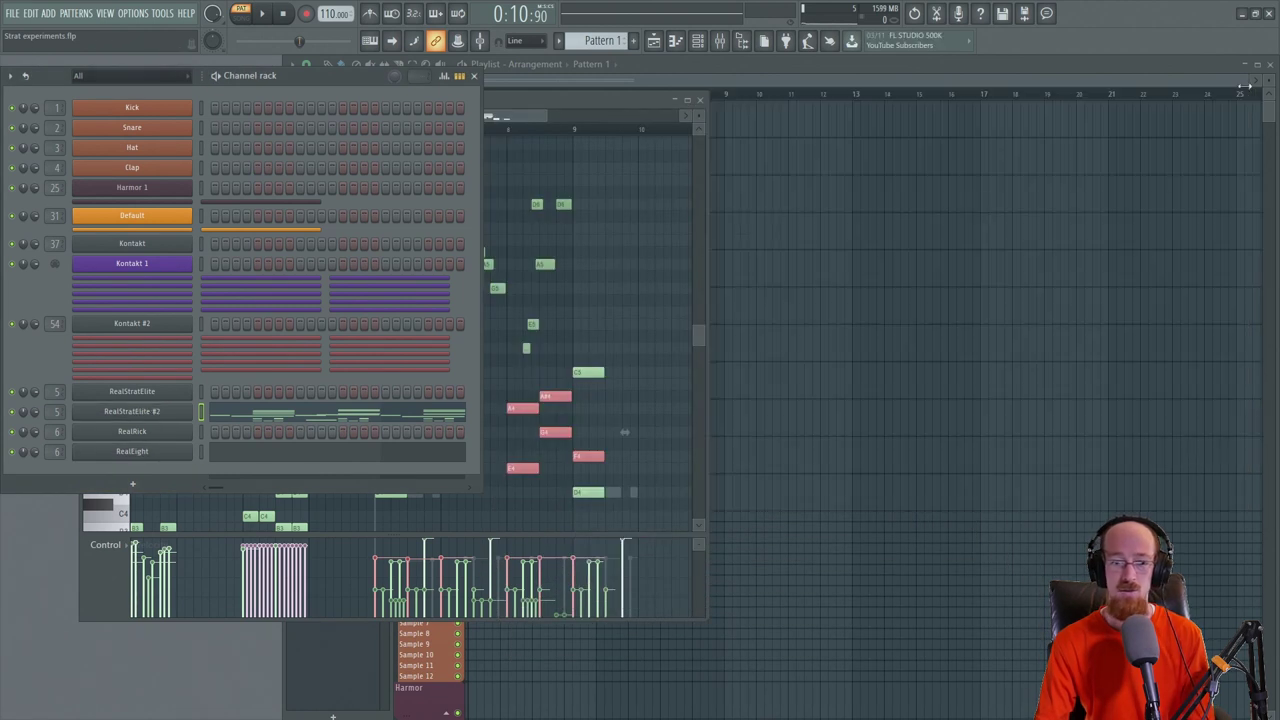
Bring the playlist forward and play the first four bars of the arrangement in song mode.
click(800, 75)
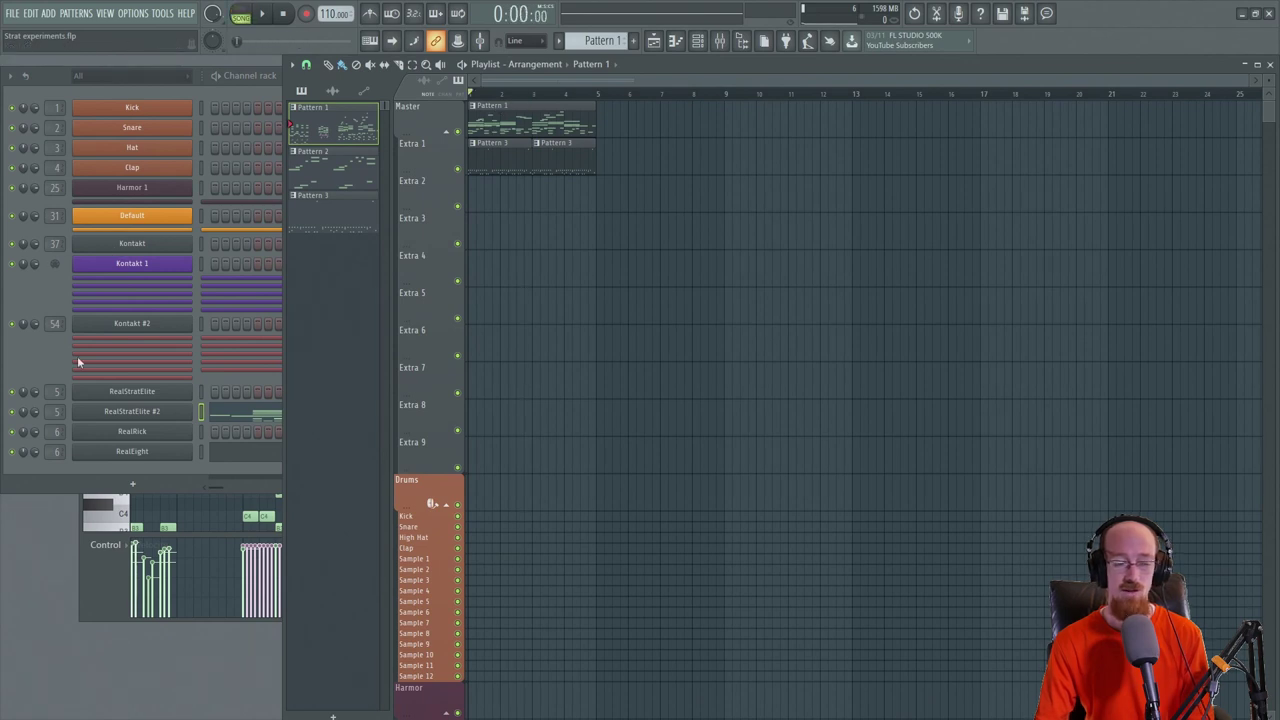
key(space)
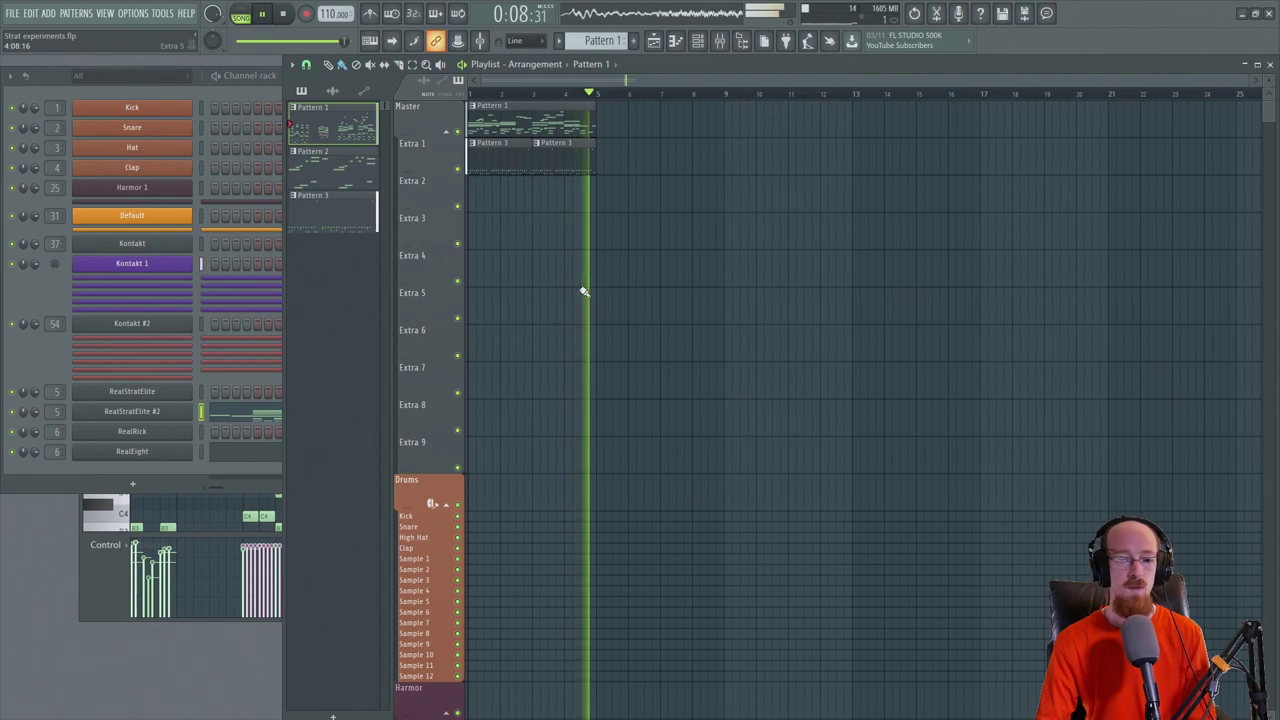
key(space)
Look over the RealStratElite #2 notes in Pattern 1 and reopen its instrument window to examine the string-picking keys.
click(234, 425)
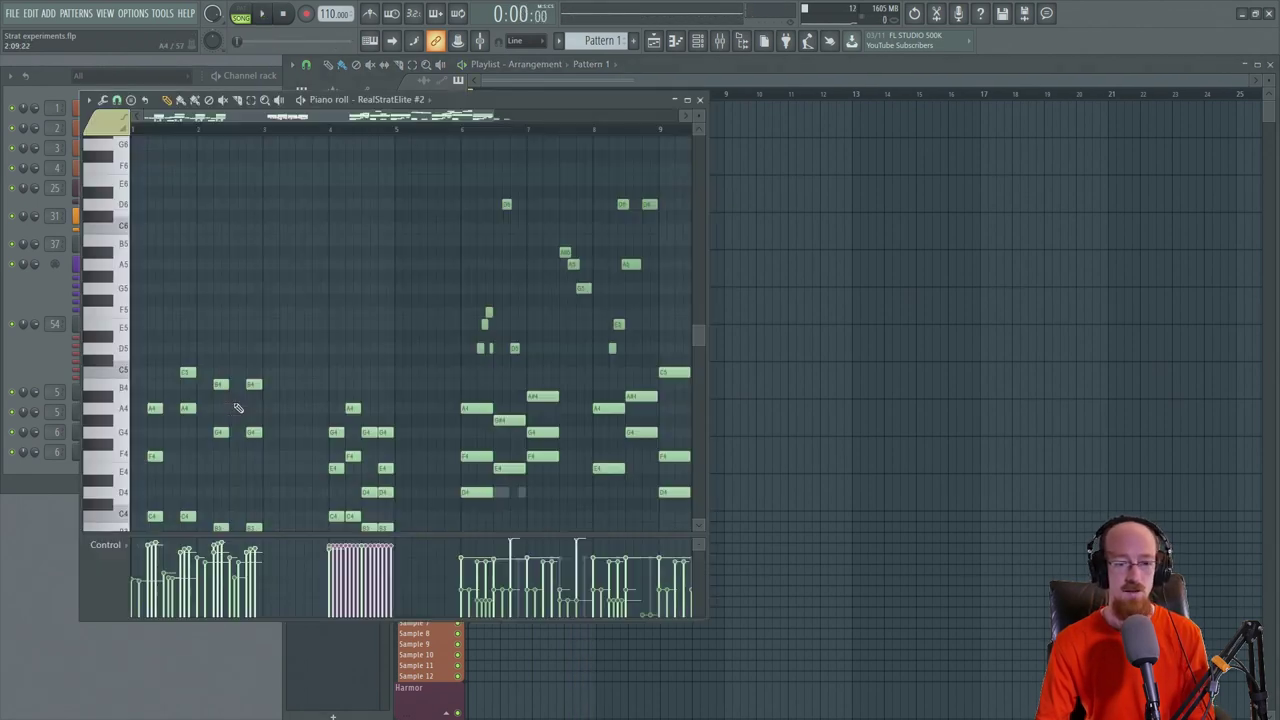
scroll(372, 256, right, 4)
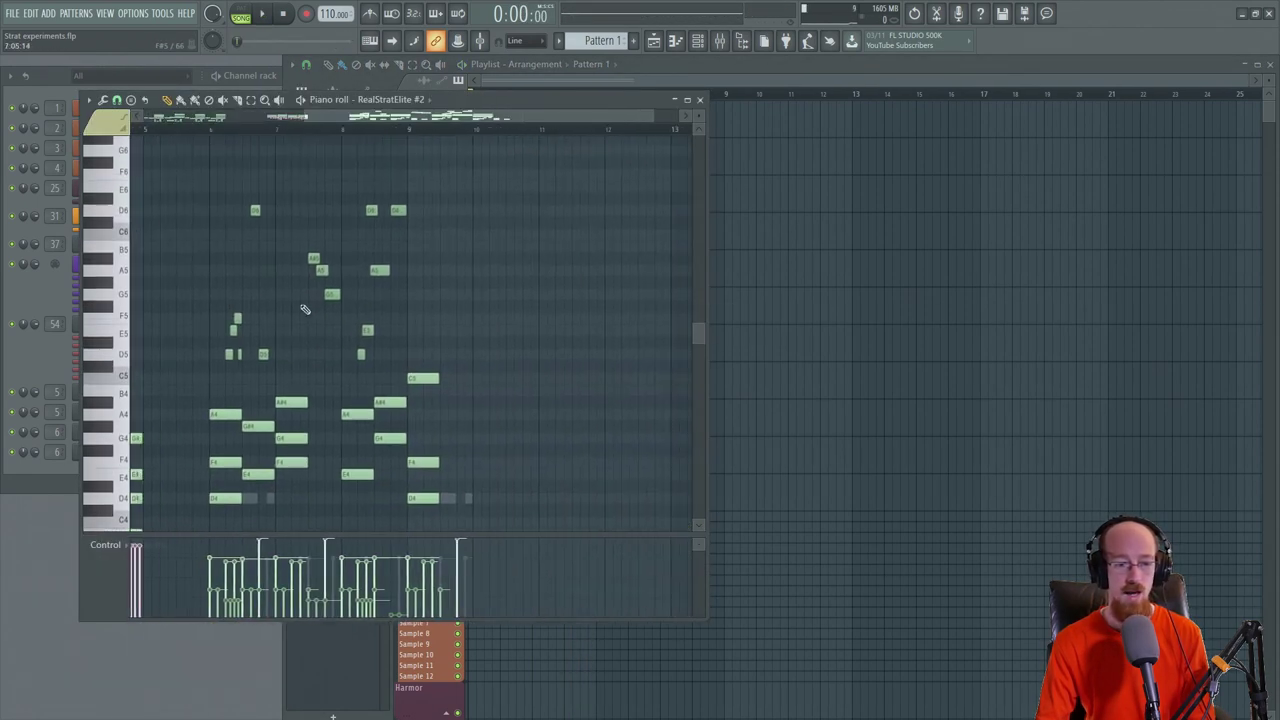
click(25, 366)
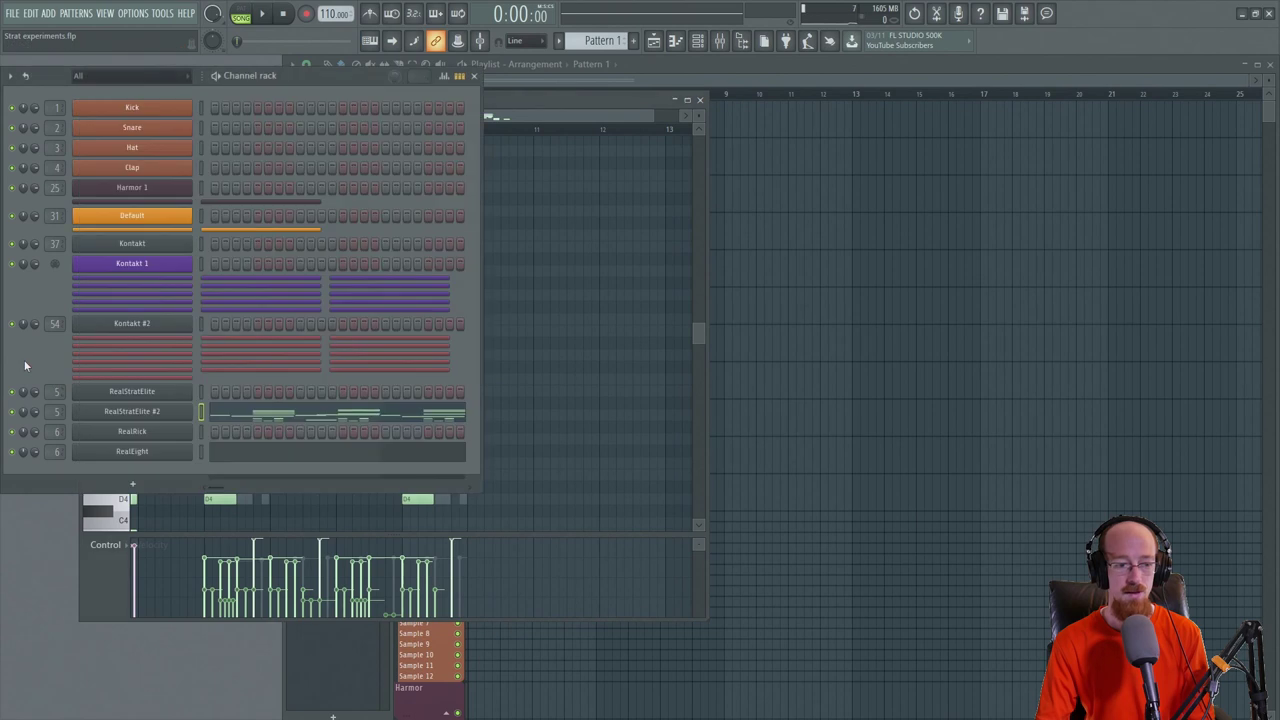
click(153, 414)
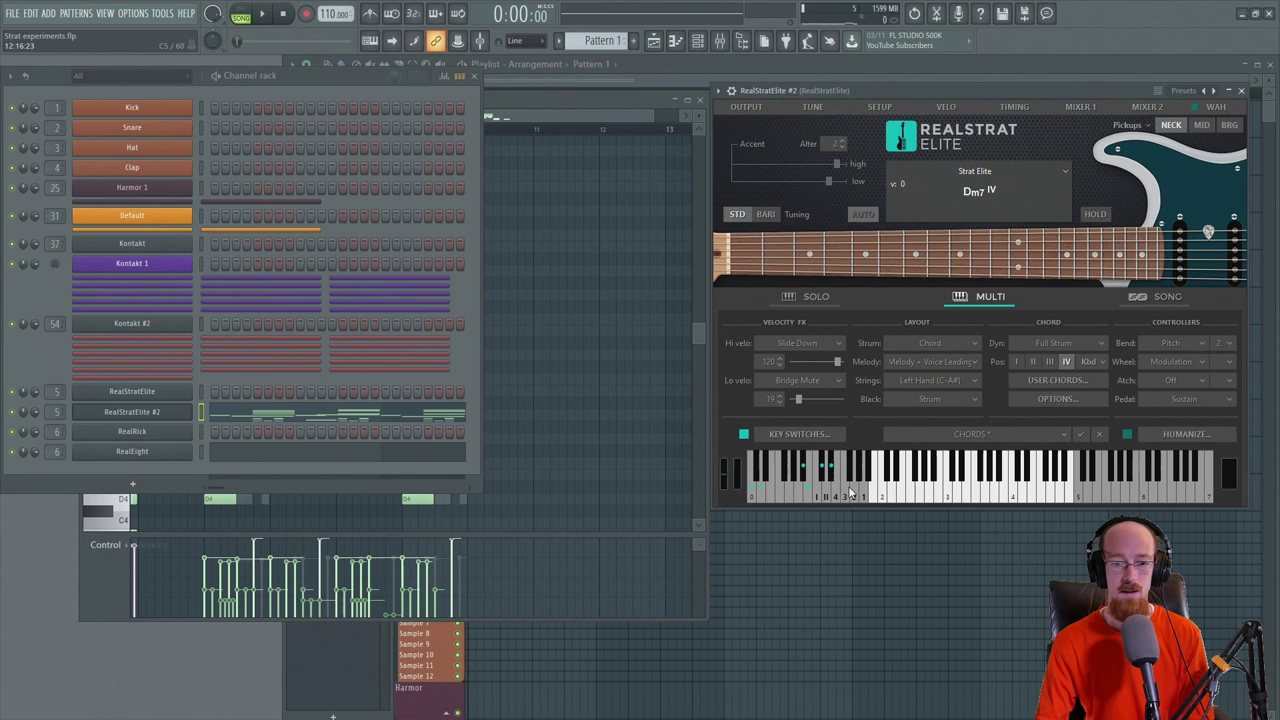
drag(910, 87, 807, 97)
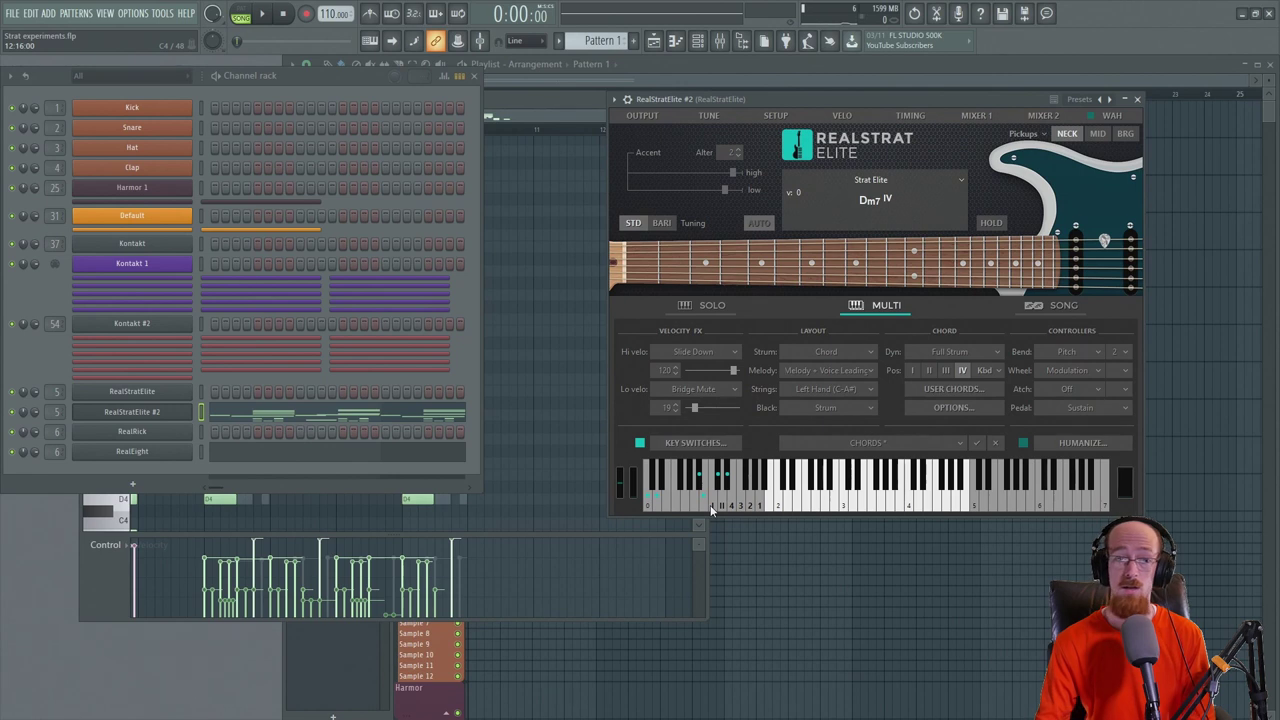
Open the RealStratElite #2 notes in the piano roll and play them from the start of bar 6.
click(271, 411)
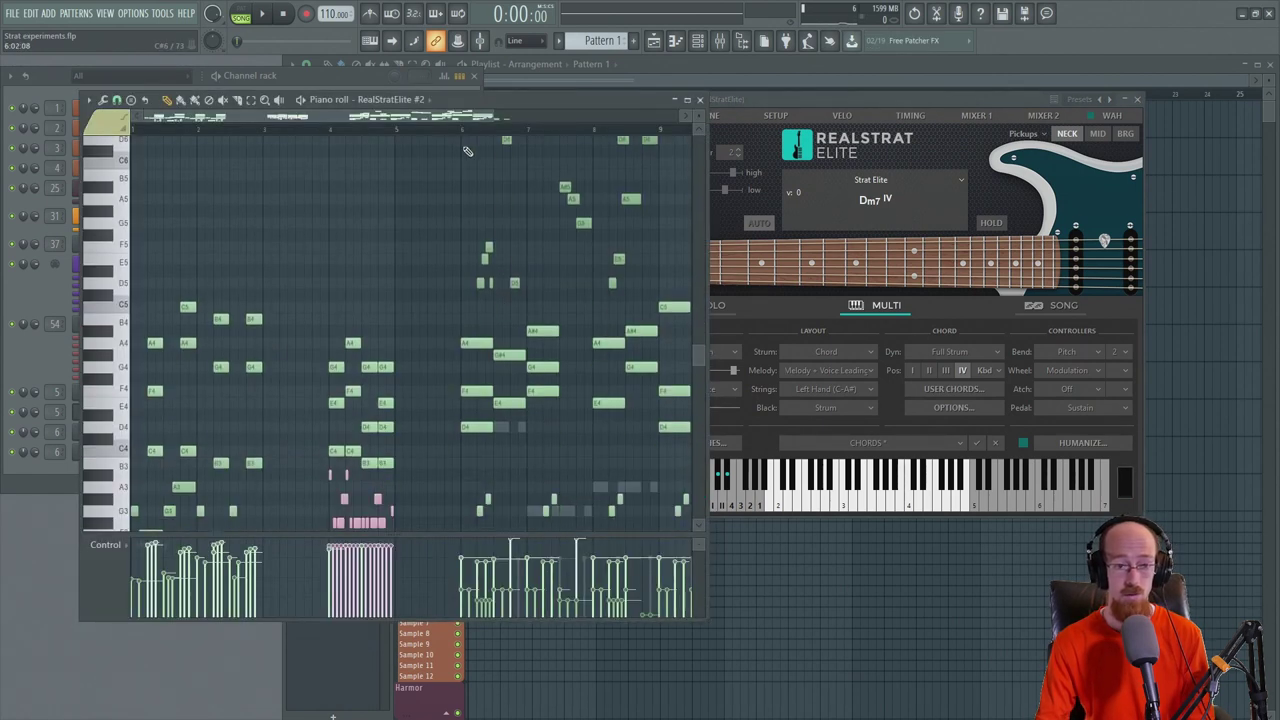
click(458, 129)
key(space)
scroll(537, 388, down, 2)
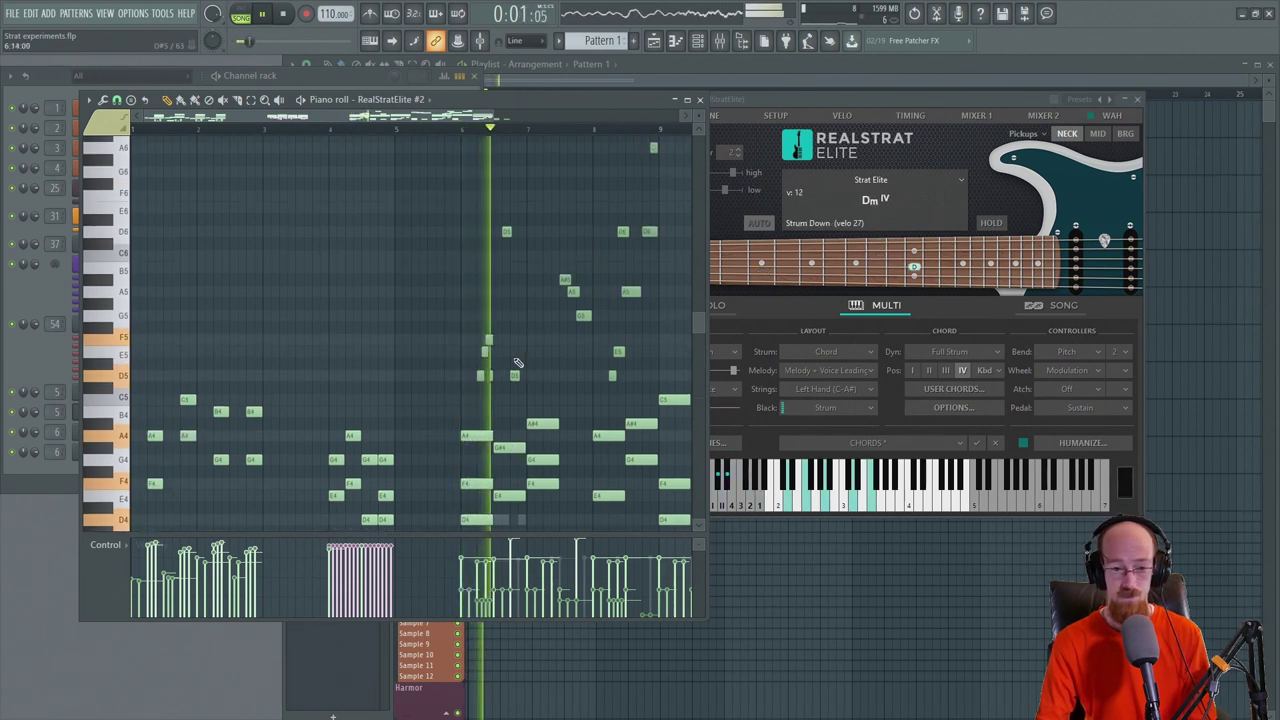
scroll(537, 388, up, 3)
key(space)
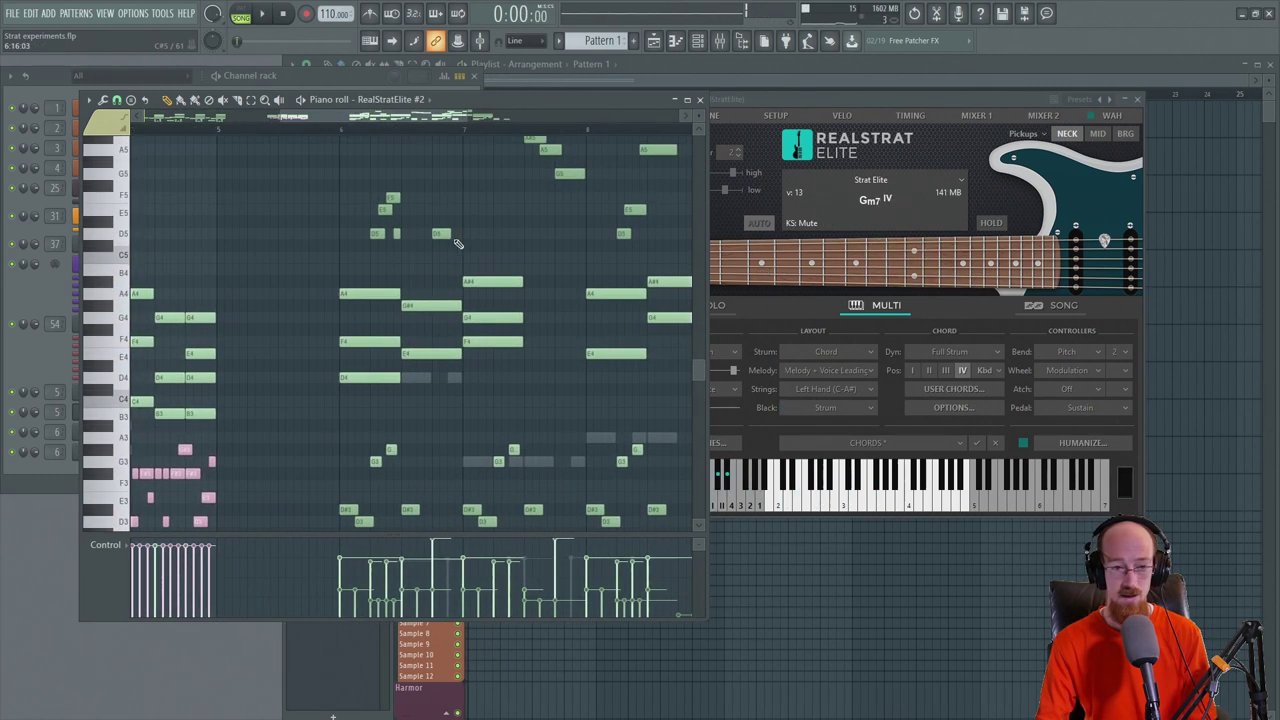
Replay bar 6 of the part to hear the passage around its last D5 melody note.
click(434, 132)
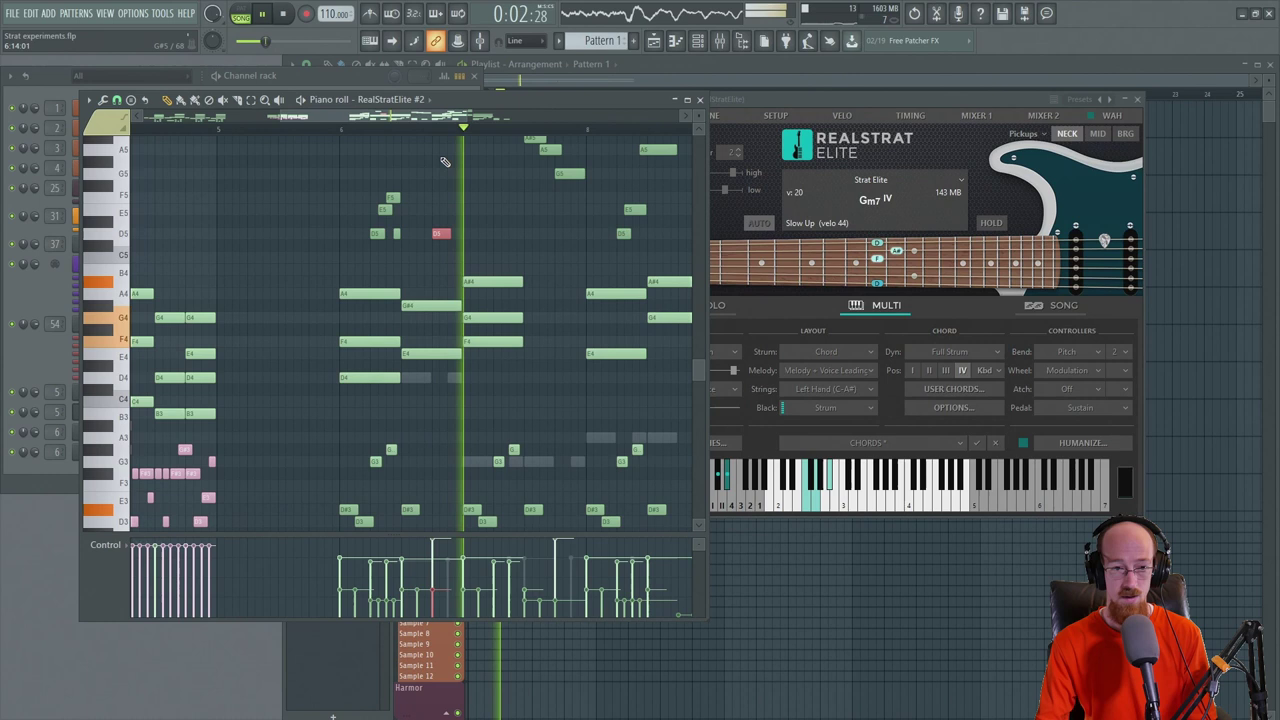
key(space)
key(space)
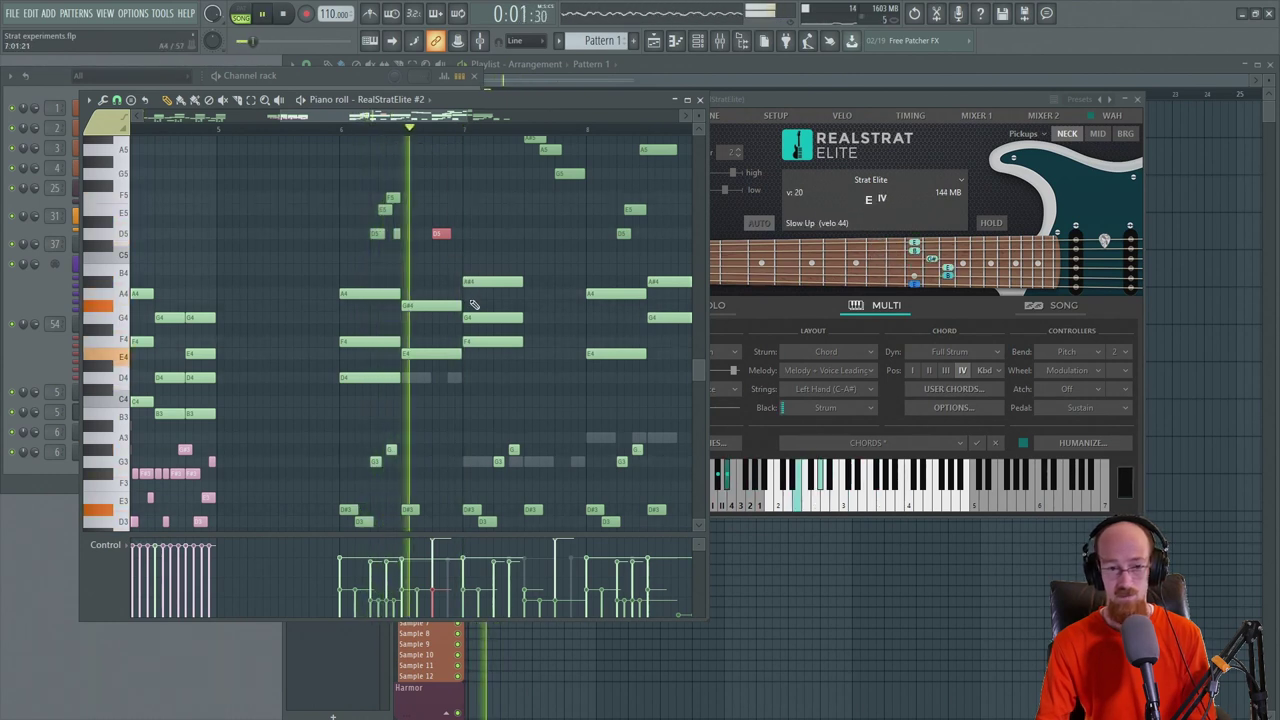
key(space)
Select the C3 note in the second half of bar 6 and examine it against the D5 melody note above.
scroll(468, 275, down, 2)
scroll(437, 230, down, 4)
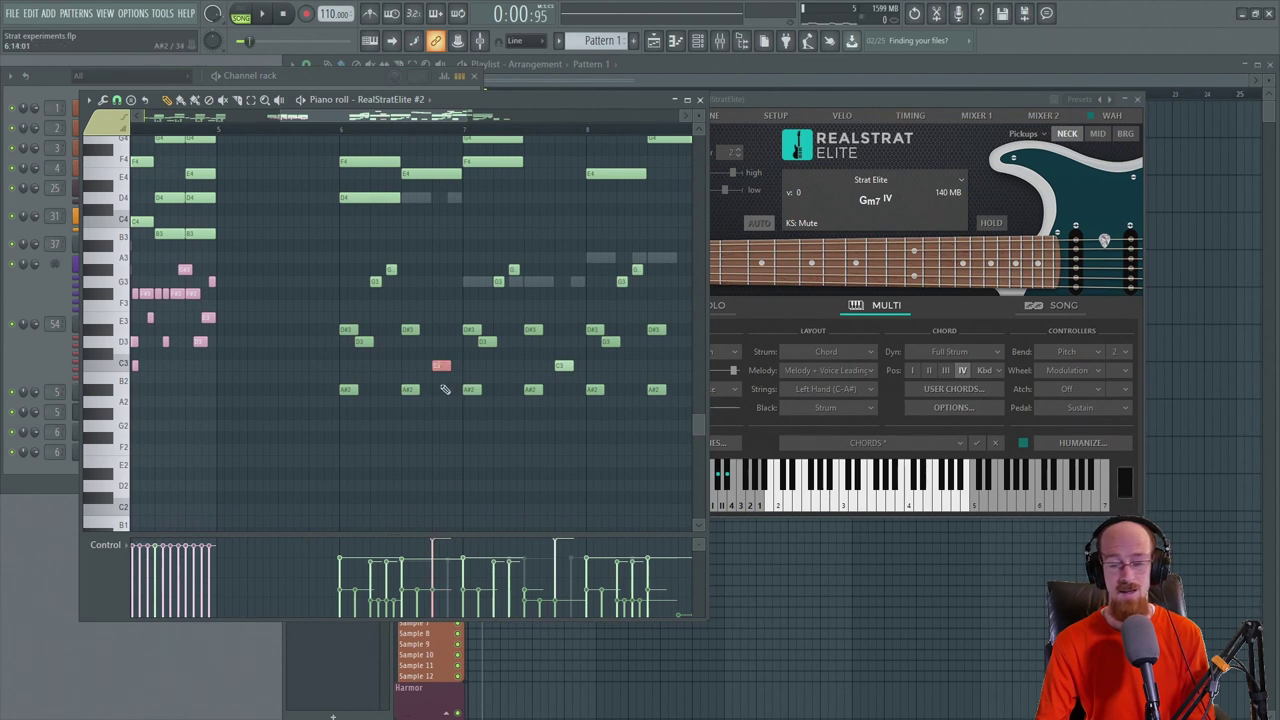
drag(440, 437, 444, 375)
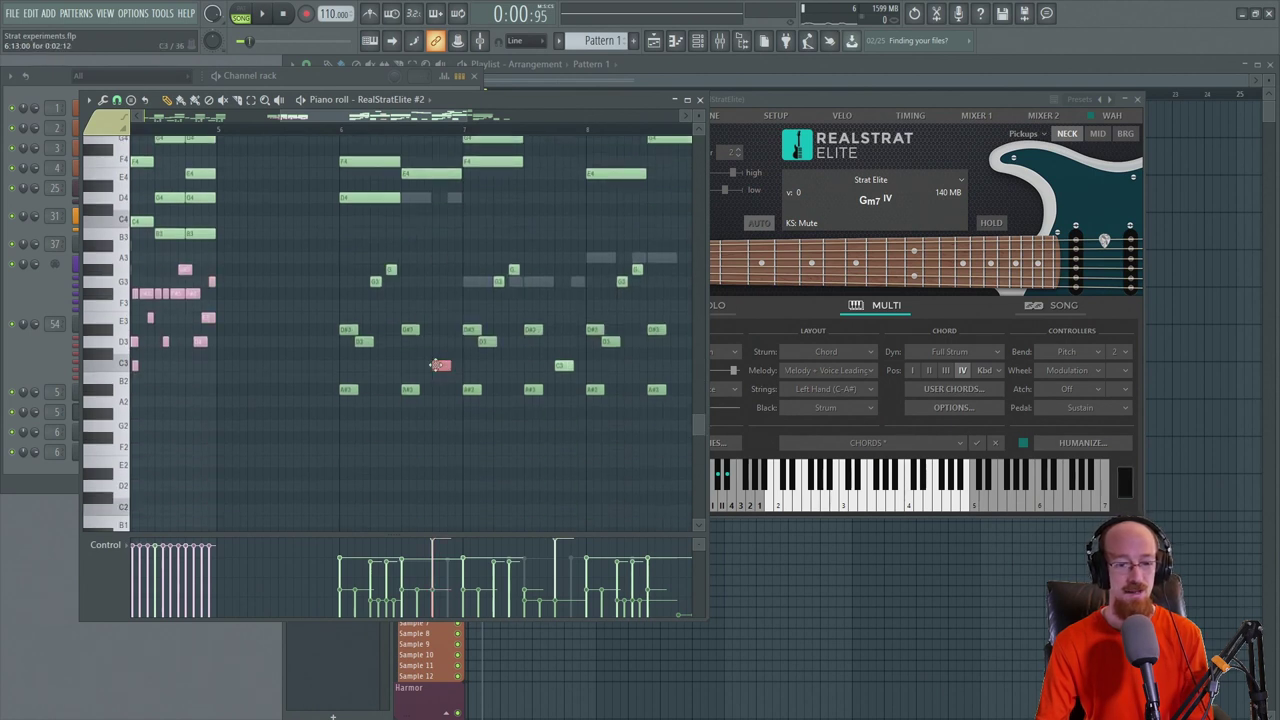
scroll(440, 385, up, 3)
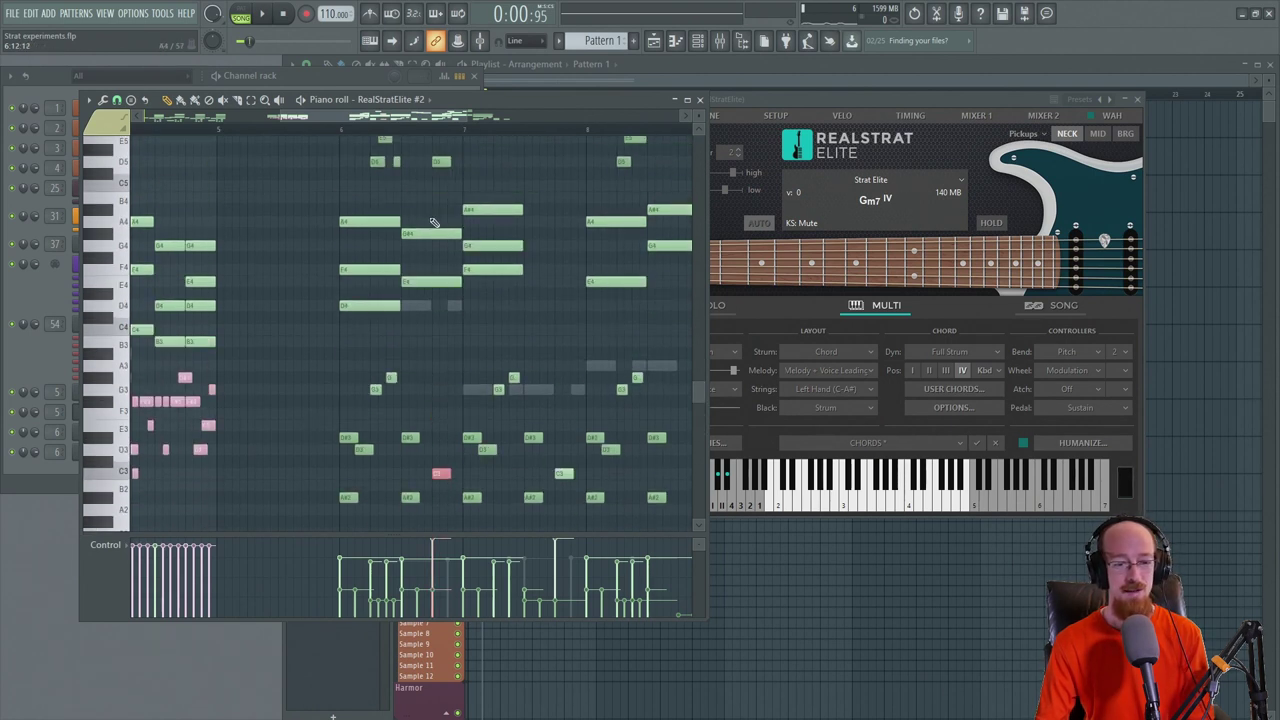
Select the D5 melody note late in bar 6 and examine the instrument's high-velocity effect and threshold settings.
key(ctrl+z)
click(686, 381)
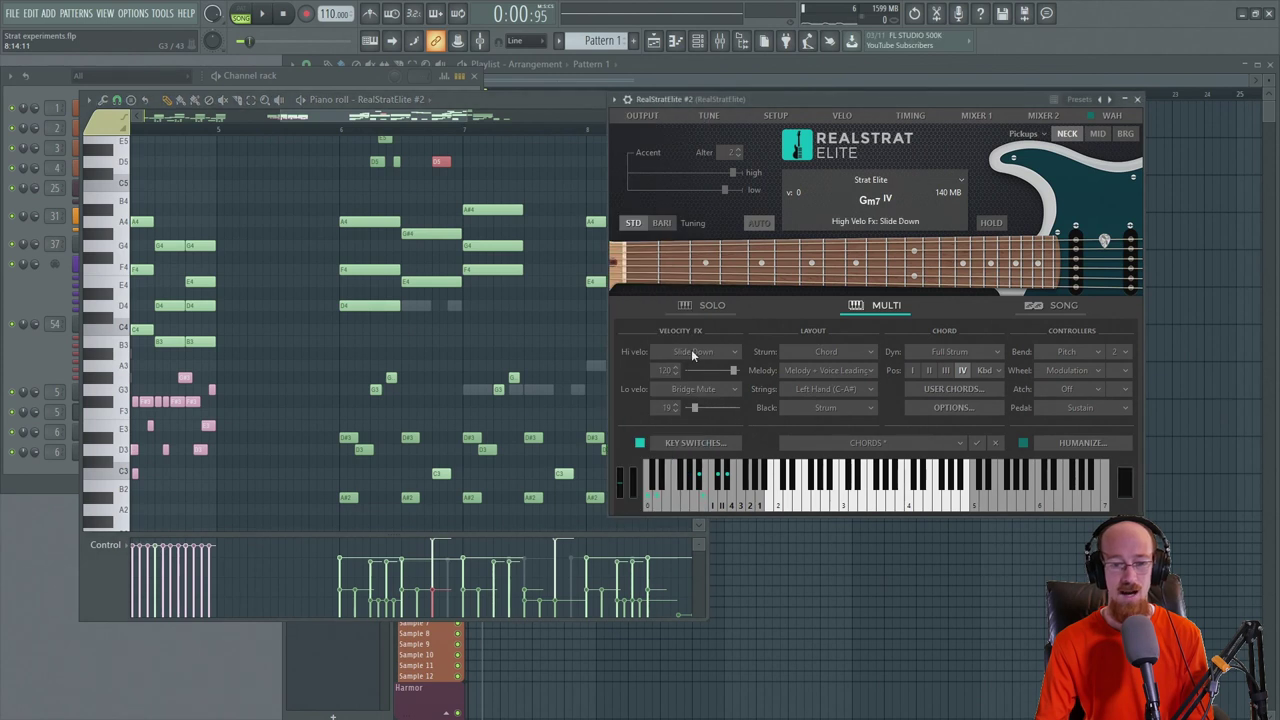
mouse_move(685, 371)
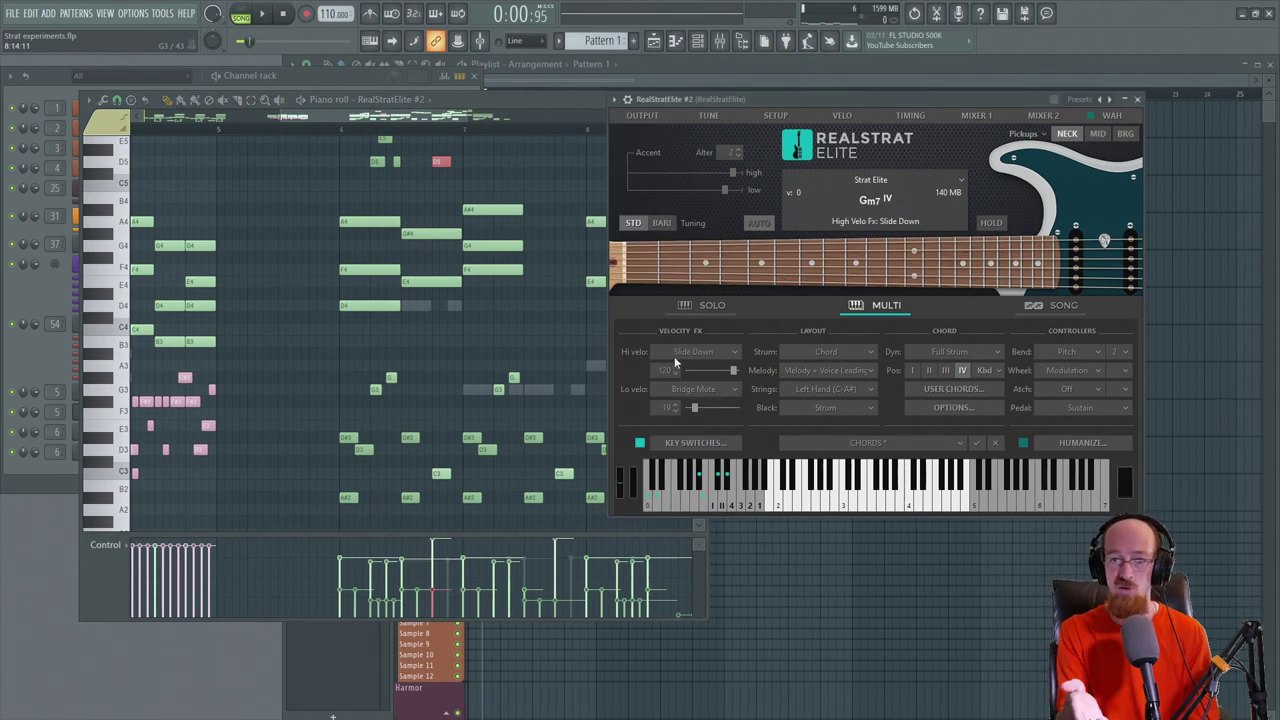
click(437, 474)
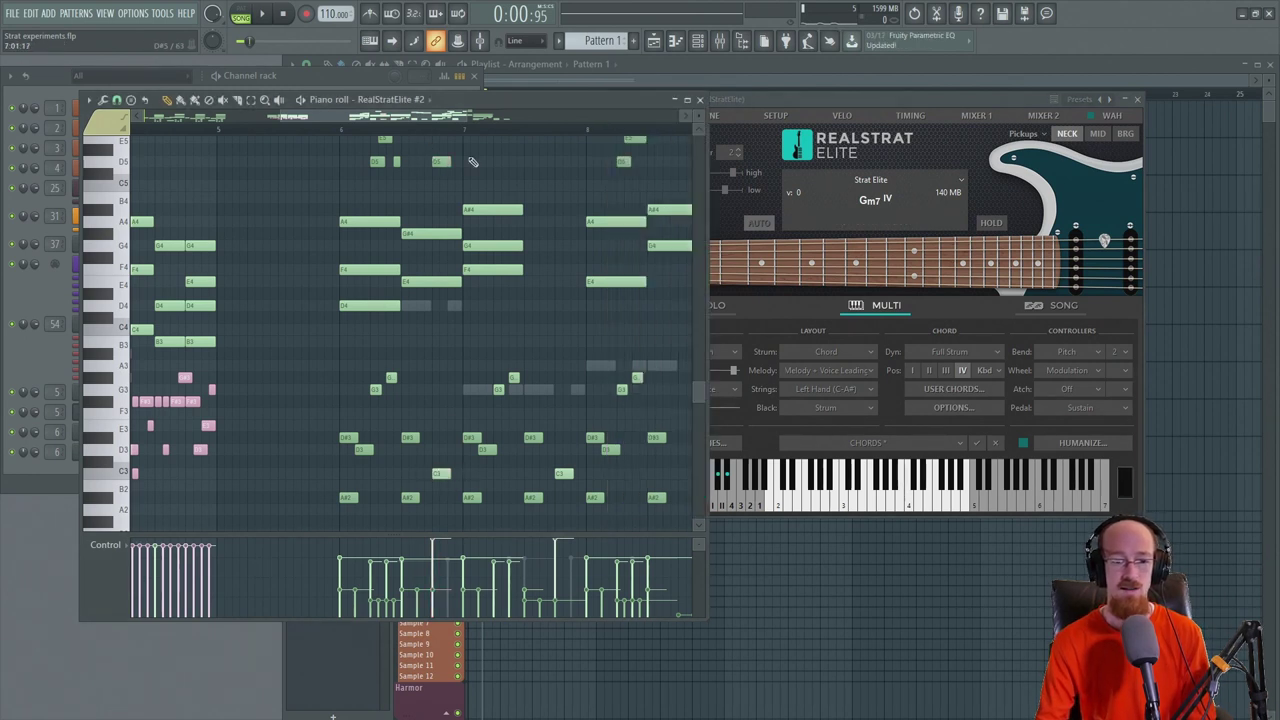
click(438, 161)
click(771, 103)
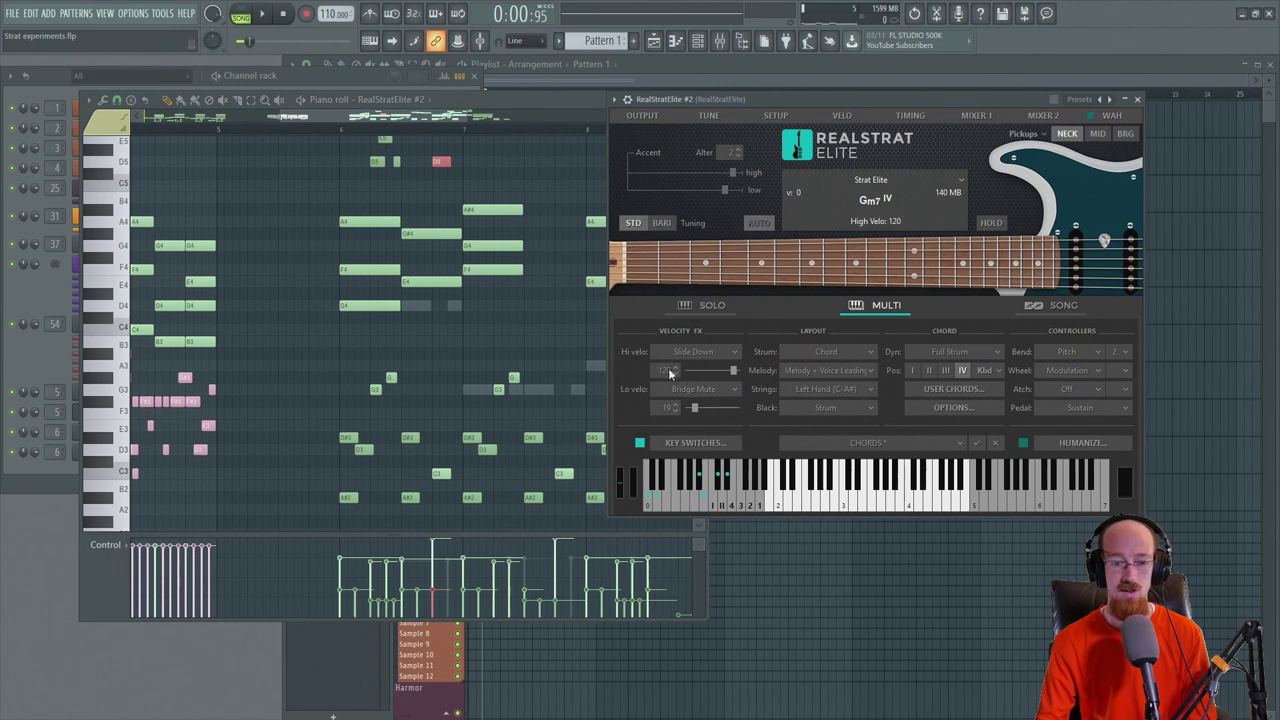
Play bar 6 to hear the high-velocity slide, and bring the RealStratElite #2 instrument window forward.
click(349, 141)
key(space)
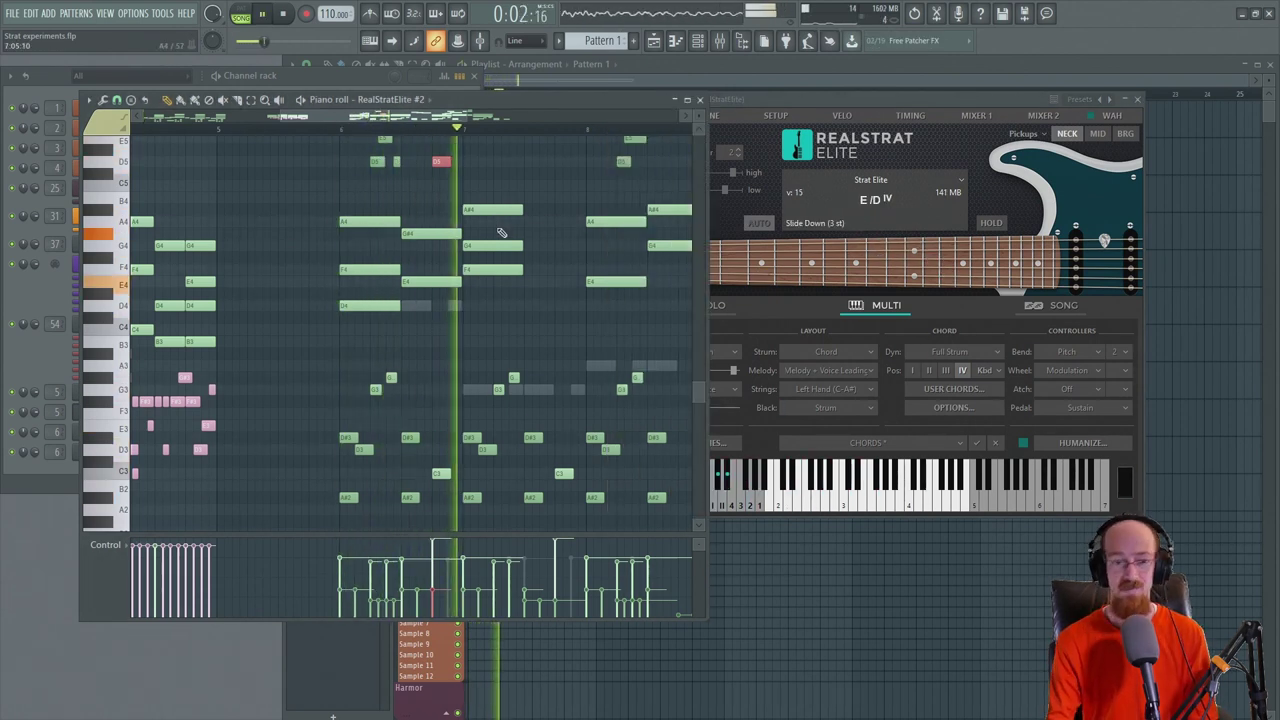
key(space)
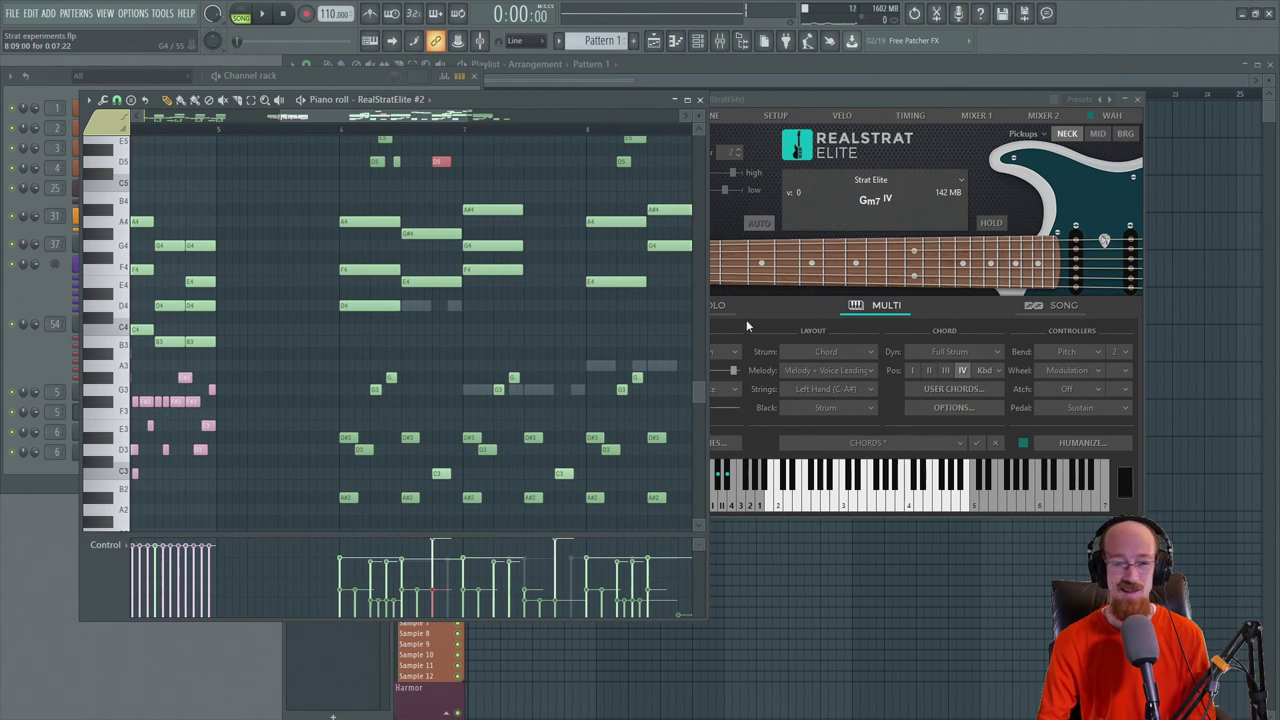
click(766, 302)
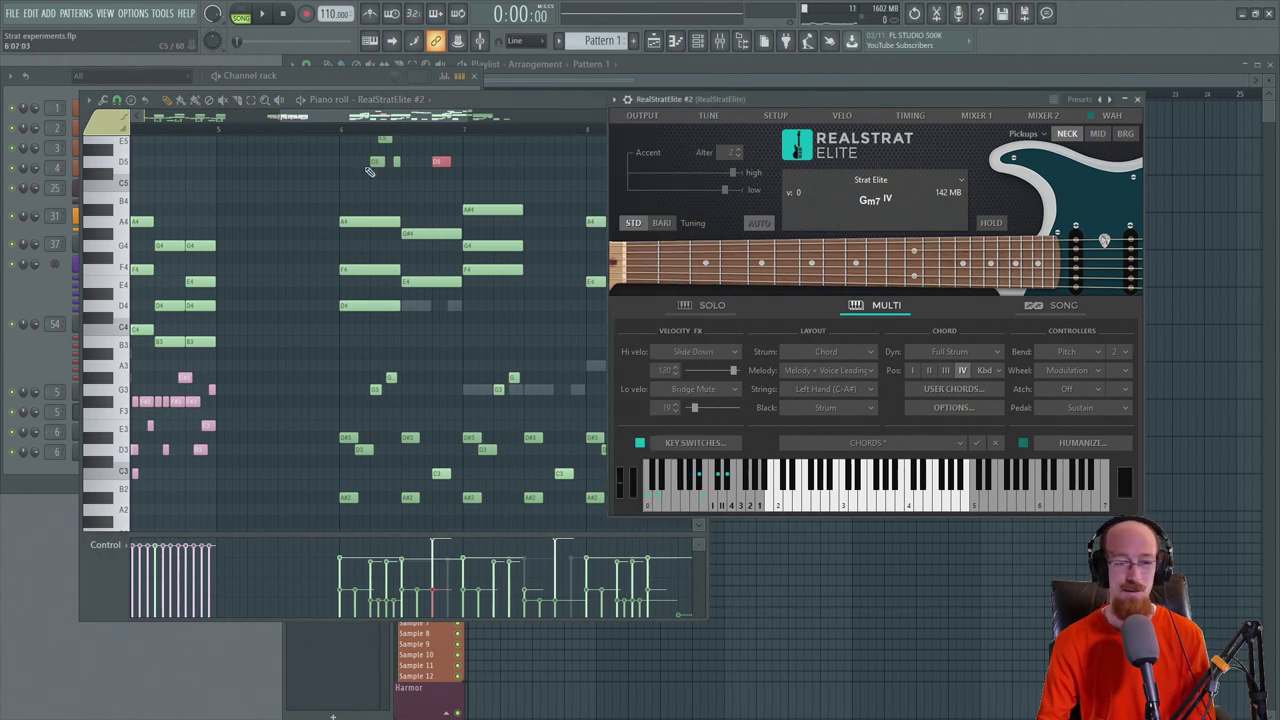
Return to the RealStratElite #2 piano roll and look over the chord, melody and trigger notes in bars 4 to 9.
click(495, 100)
scroll(508, 275, up, 3)
ctrl+scroll(508, 275, down, 3)
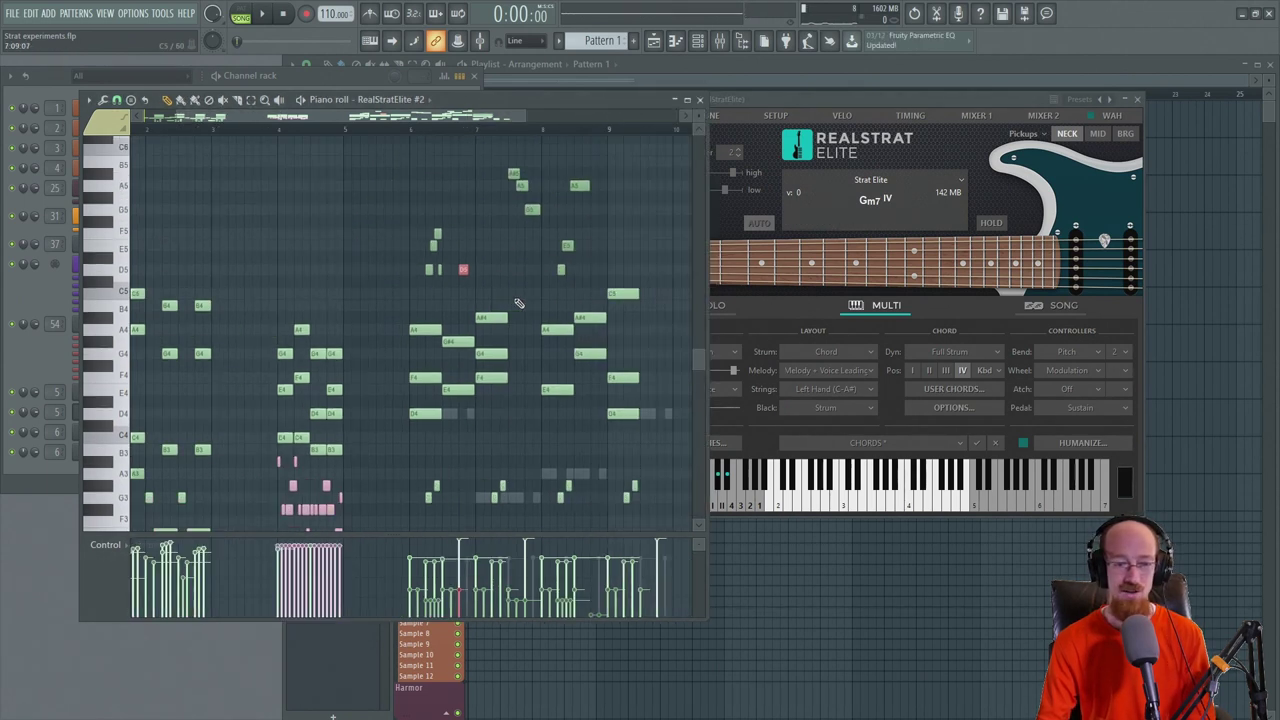
ctrl+scroll(508, 275, up, 3)
scroll(482, 293, up, 1)
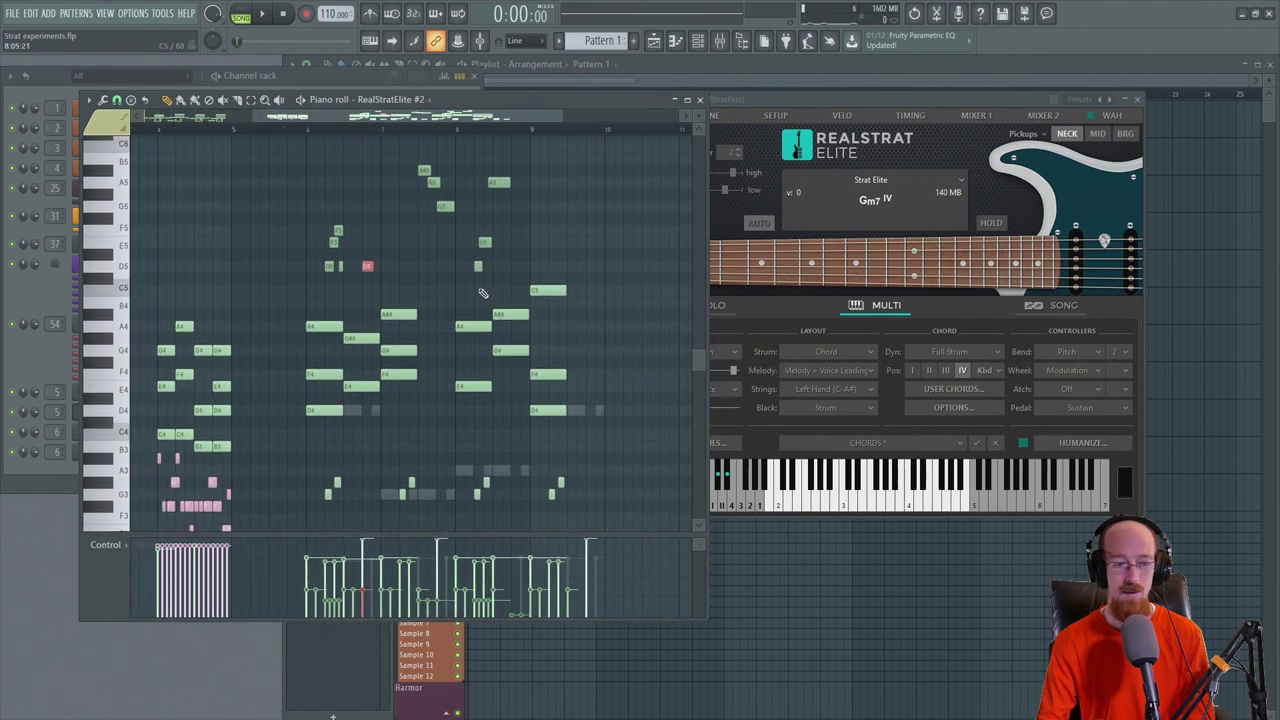
ctrl+scroll(398, 310, down, 2)
scroll(398, 310, down, 1)
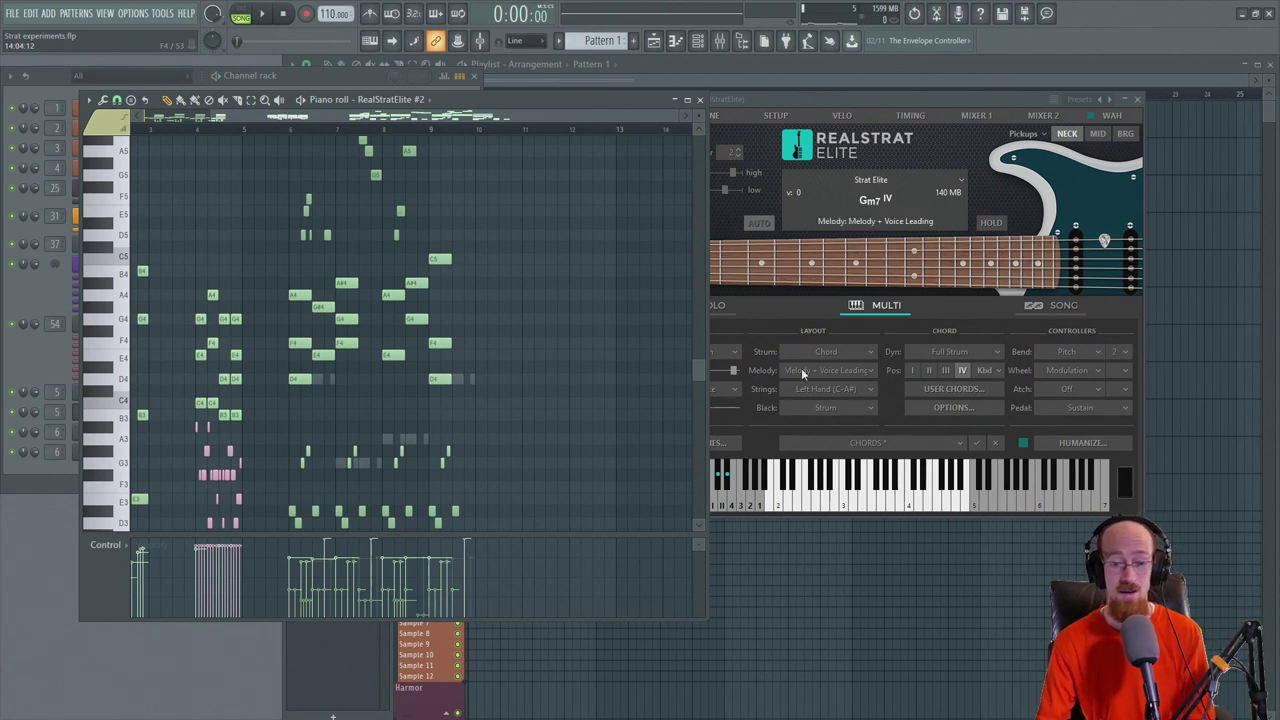
View the instrument's key switch assignments and the Melody layout options, leaving both unchanged.
click(755, 442)
click(695, 443)
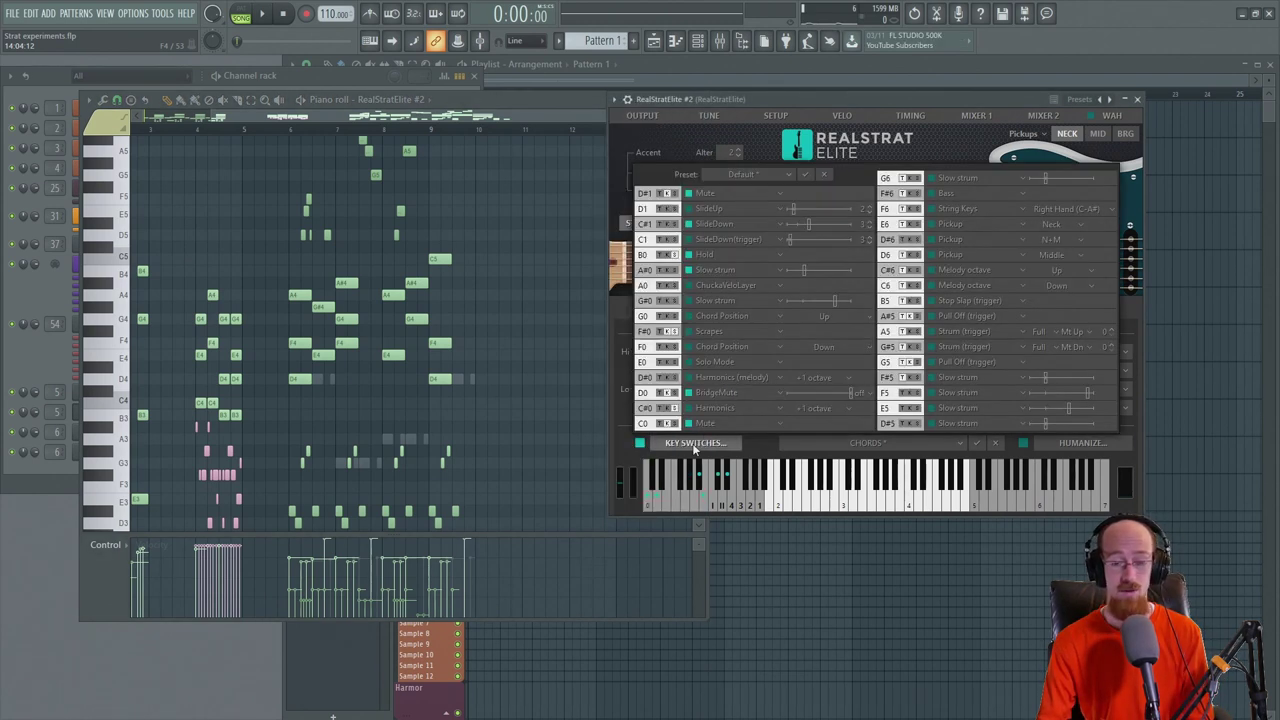
click(717, 440)
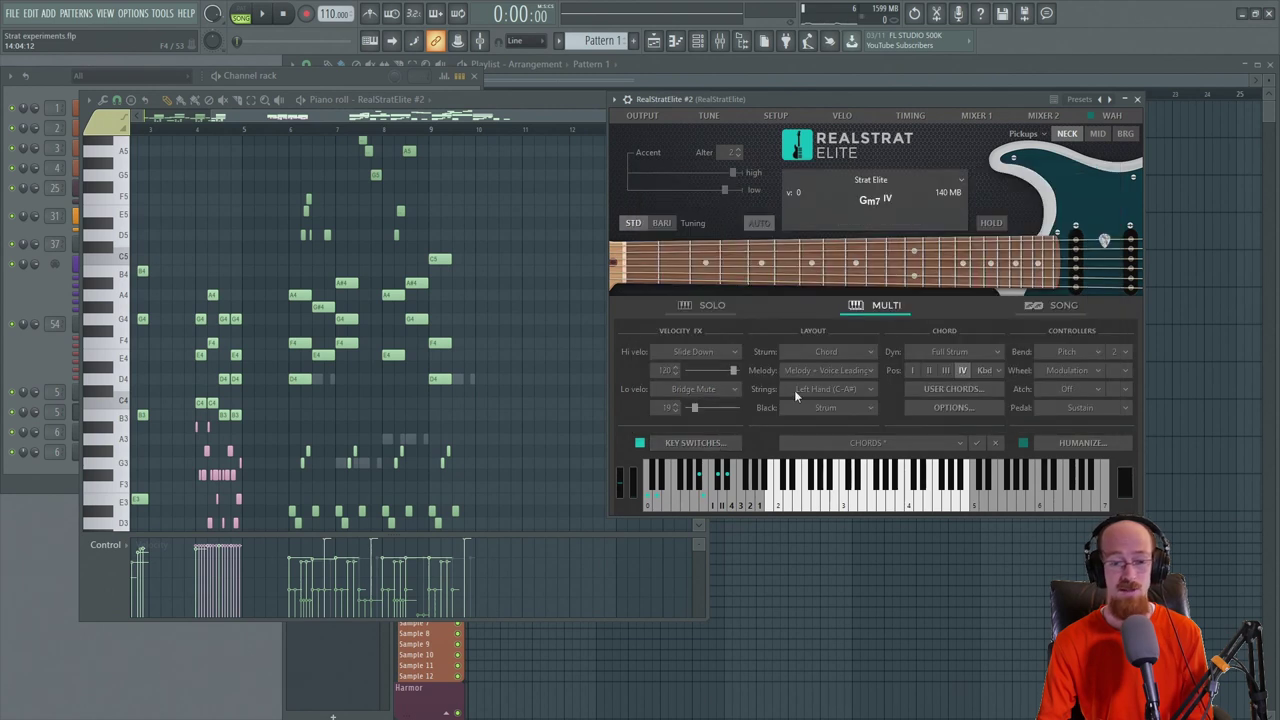
click(824, 370)
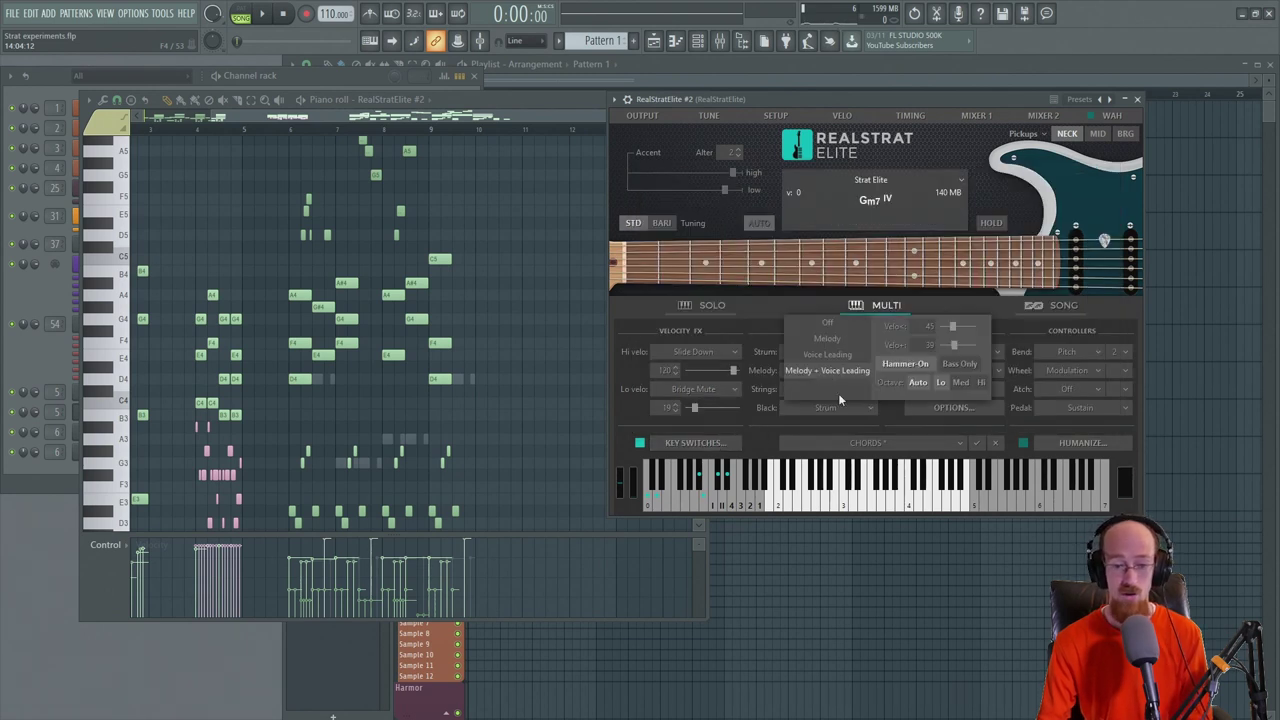
click(766, 444)
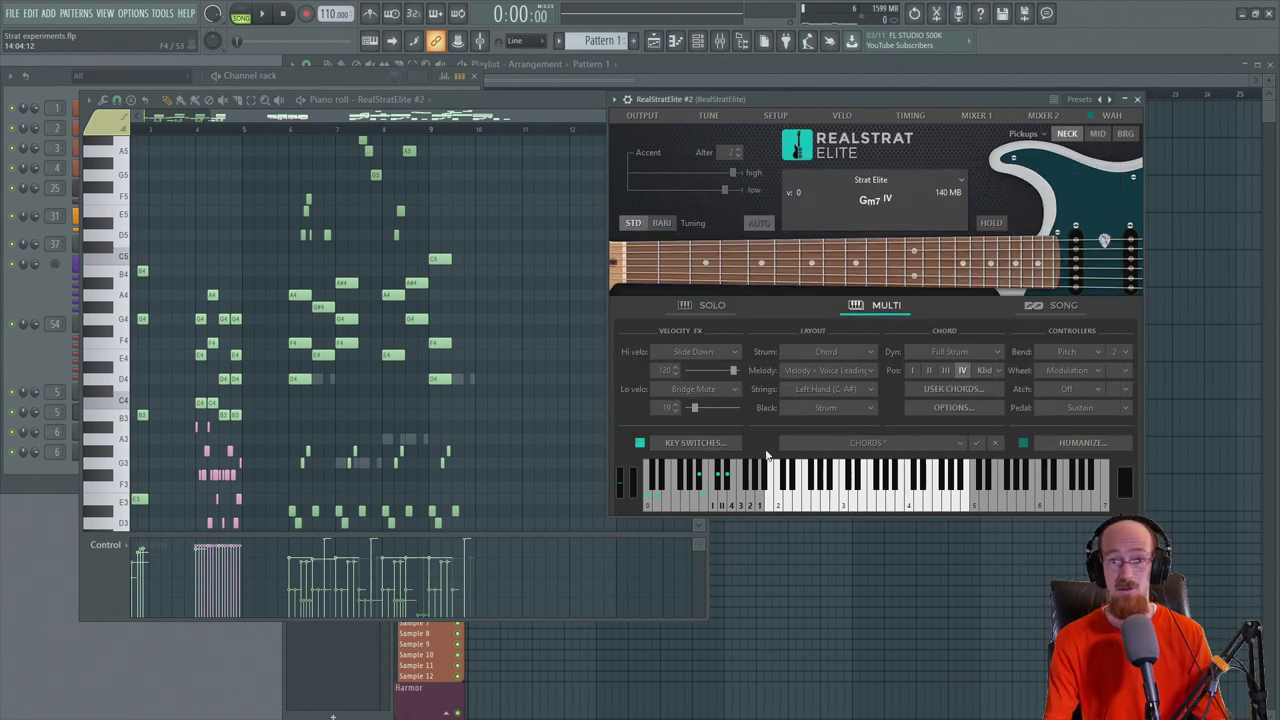